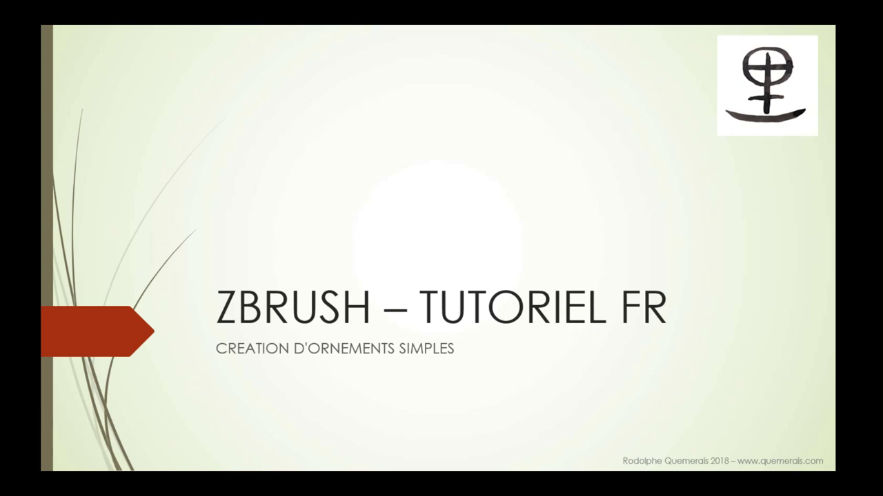
# - Switch from the PowerPoint title slide to the ZBrush window with its empty canvas
pyautogui.hotkey('alt', 'Tab')
pyautogui.hotkey('alt', 'Tab')
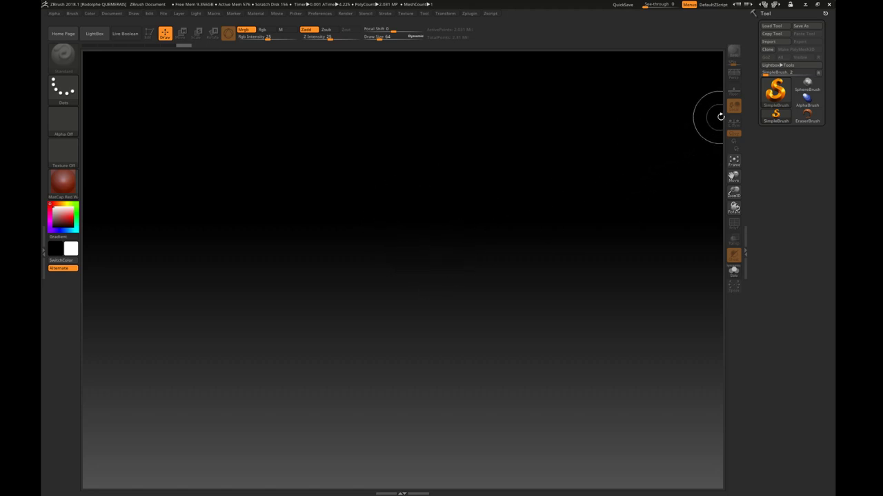
# - Draw a Cylinder3D primitive on the canvas and put it in Edit mode
pyautogui.click(775, 89)
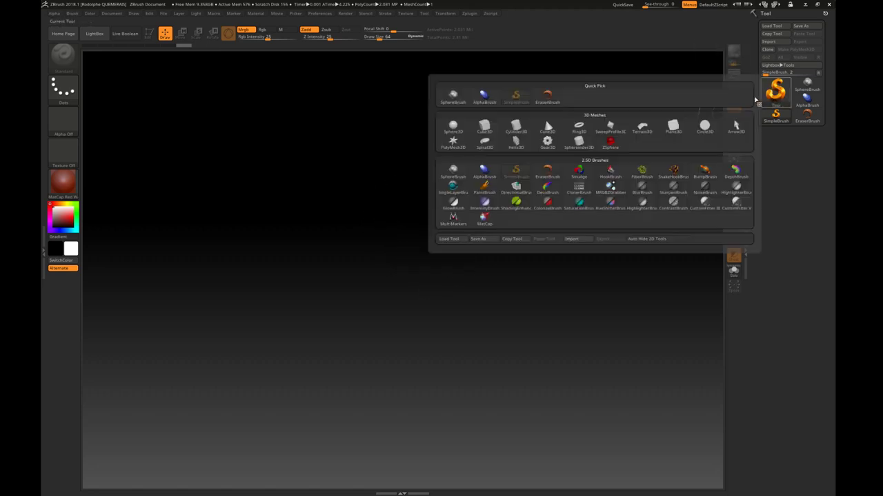
pyautogui.click(516, 126)
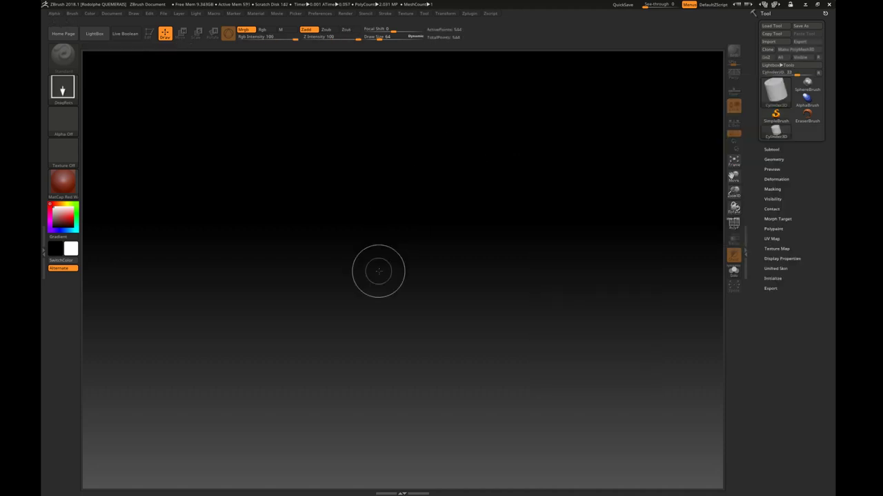
pyautogui.moveTo(401, 276)
pyautogui.mouseDown()
pyautogui.moveTo(399, 72)
pyautogui.moveTo(386, 87)
pyautogui.moveTo(389, 102)
pyautogui.moveTo(392, 84)
pyautogui.mouseUp()
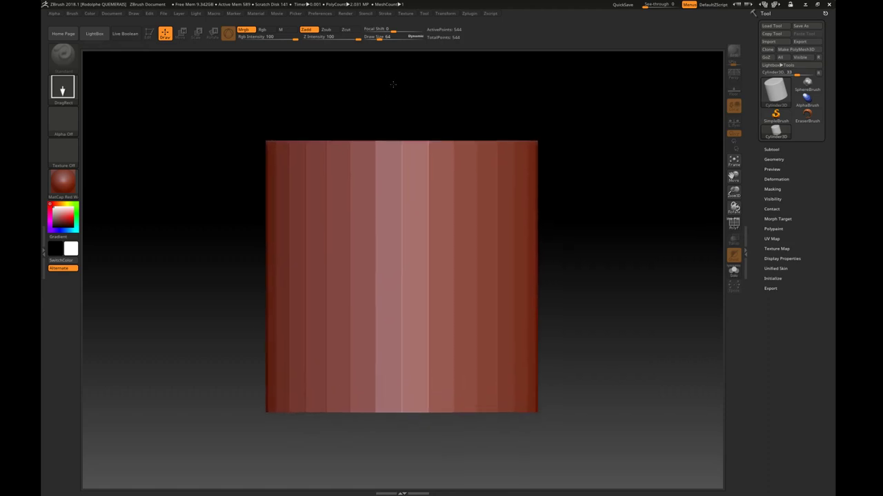
pyautogui.click(148, 33)
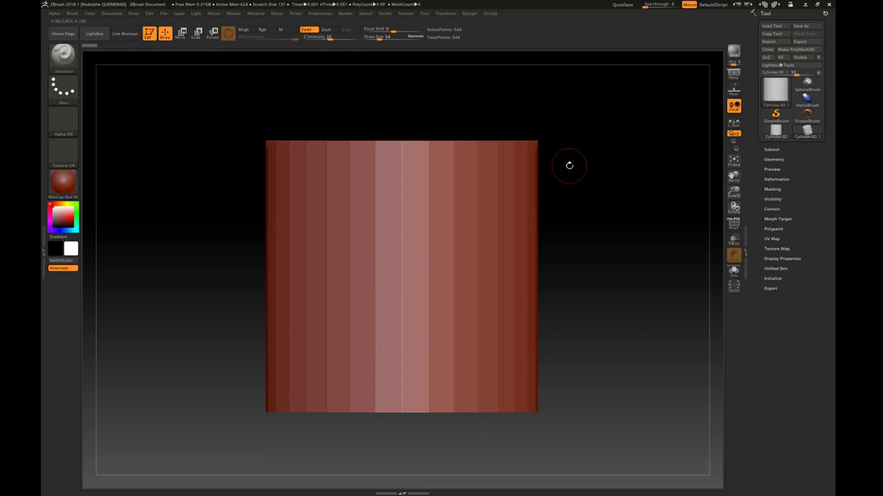
pyautogui.moveTo(570, 164)
pyautogui.mouseDown()
pyautogui.moveTo(567, 194)
pyautogui.moveTo(642, 157)
pyautogui.mouseUp()
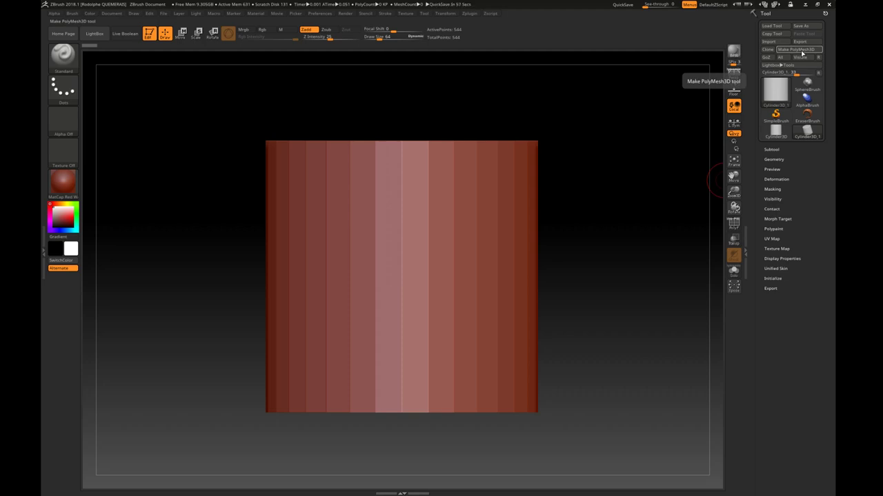
# - Convert the cylinder to a PolyMesh3D and show its polygon wireframe
pyautogui.click(802, 52)
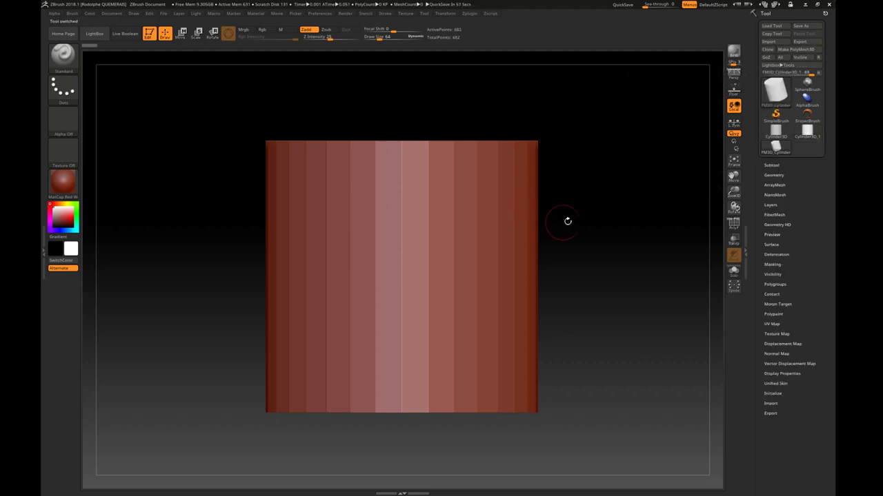
pyautogui.moveTo(585, 190); pyautogui.dragTo(584, 209)
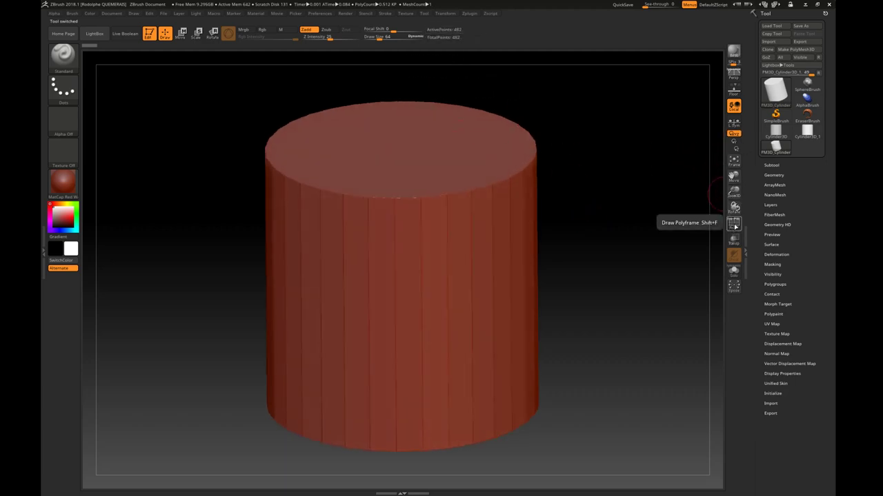
pyautogui.click(734, 225)
pyautogui.moveTo(589, 193)
pyautogui.mouseDown()
pyautogui.moveTo(598, 201)
pyautogui.moveTo(581, 162)
pyautogui.moveTo(591, 209)
pyautogui.moveTo(588, 166)
pyautogui.mouseUp()
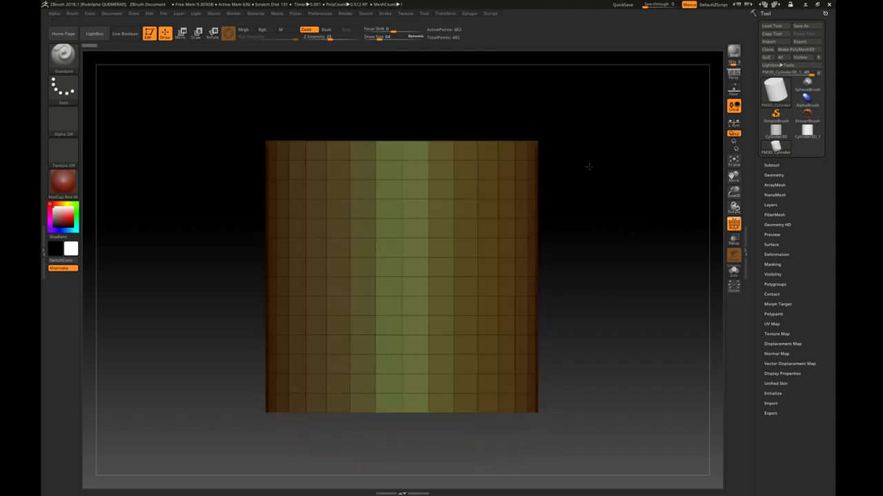
pyautogui.click(626, 170)
# - Subdivide the cylinder twice to about 2.031 million polygons, then hide the wireframe
pyautogui.press('b')
pyautogui.press('s')
pyautogui.press('p')
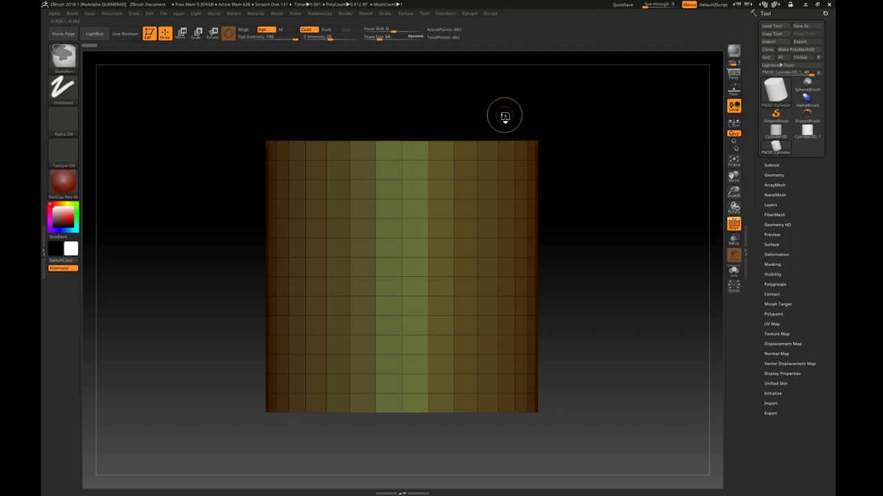
pyautogui.hotkey('ctrl', 'd')
pyautogui.hotkey('ctrl', 'd')
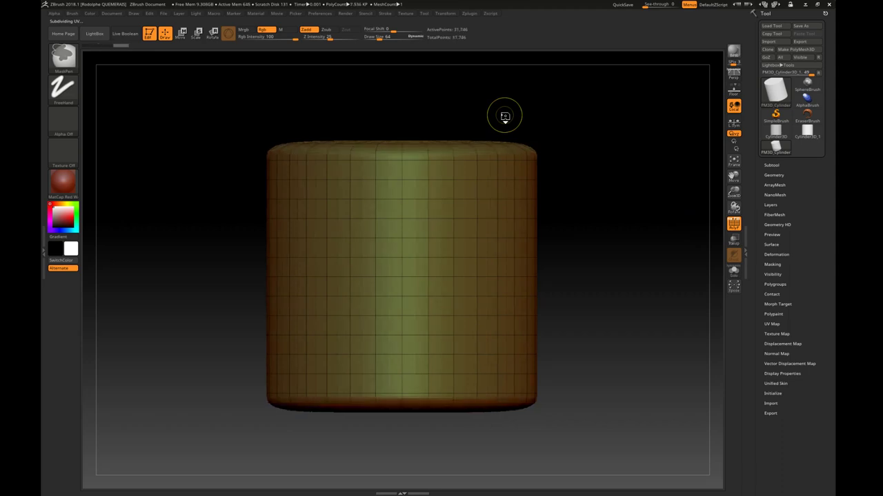
pyautogui.hotkey('ctrl', 'd')
pyautogui.hotkey('ctrl', 'd')
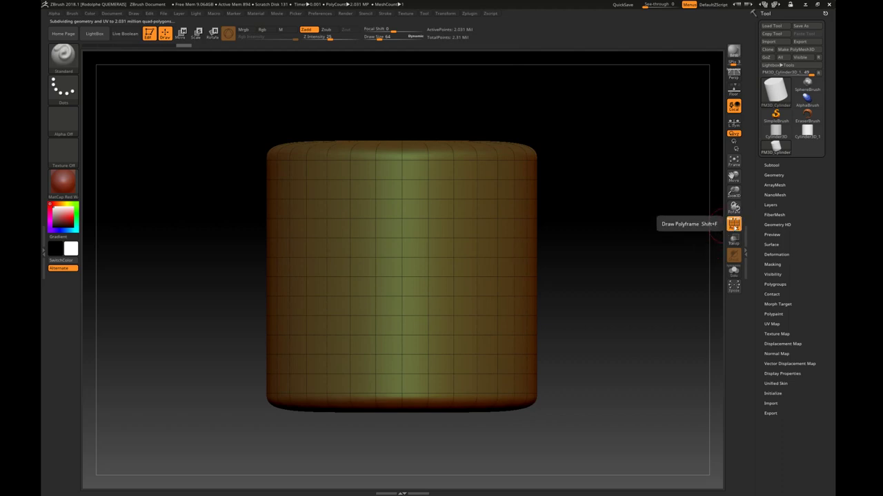
pyautogui.click(733, 226)
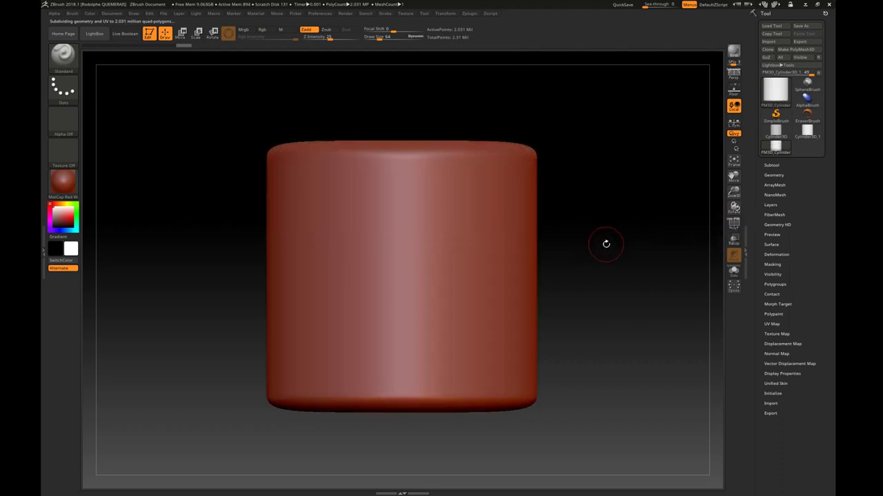
# - Apply the grey BasicMaterial to the cylinder, then undo a test S stroke
pyautogui.click(64, 183)
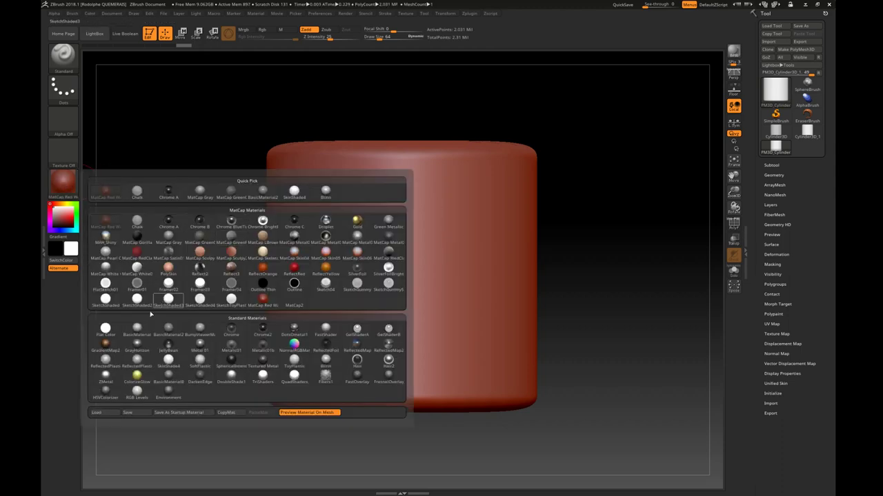
pyautogui.click(137, 329)
pyautogui.moveTo(228, 239); pyautogui.dragTo(220, 247)
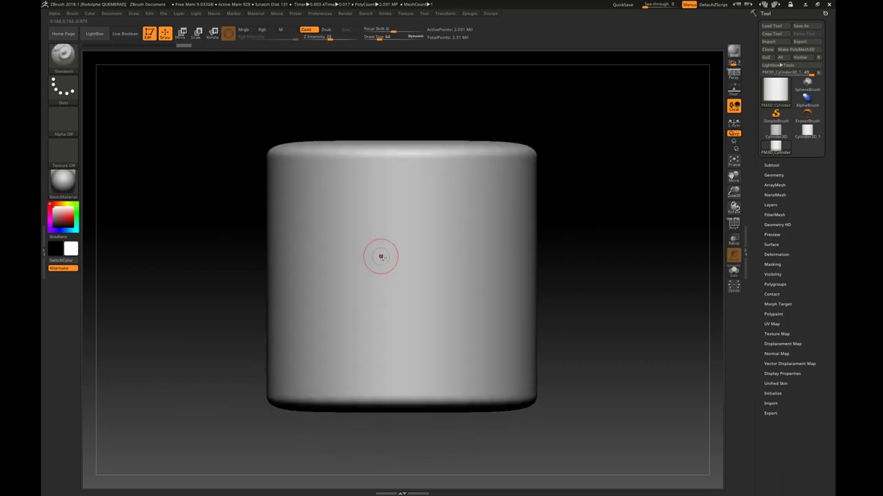
pyautogui.moveTo(408, 238)
pyautogui.mouseDown()
pyautogui.moveTo(334, 317)
pyautogui.moveTo(455, 218)
pyautogui.mouseUp()
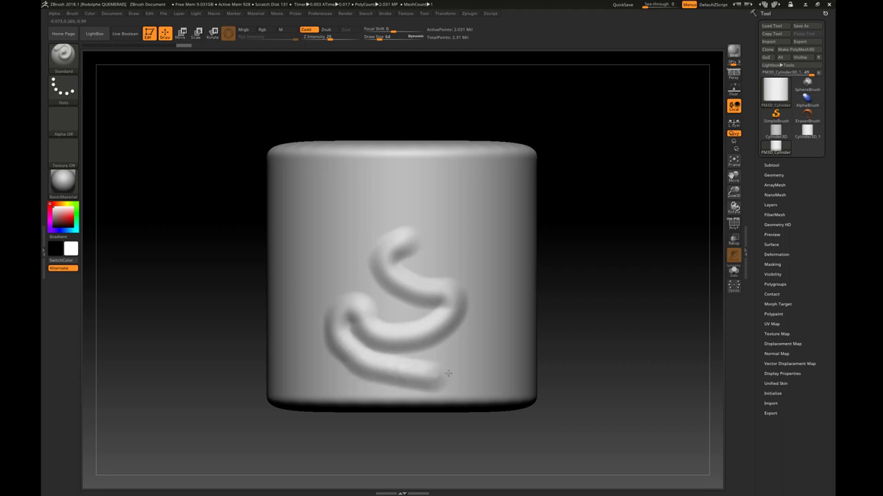
pyautogui.hotkey('ctrl', 'z')
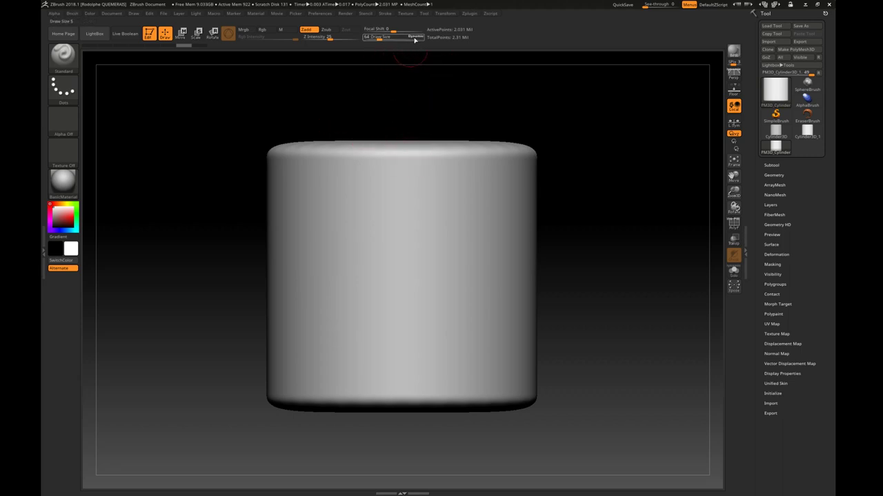
# - Turn on symmetry in Transform with radial (R) repetition around the cylinder
pyautogui.click(447, 14)
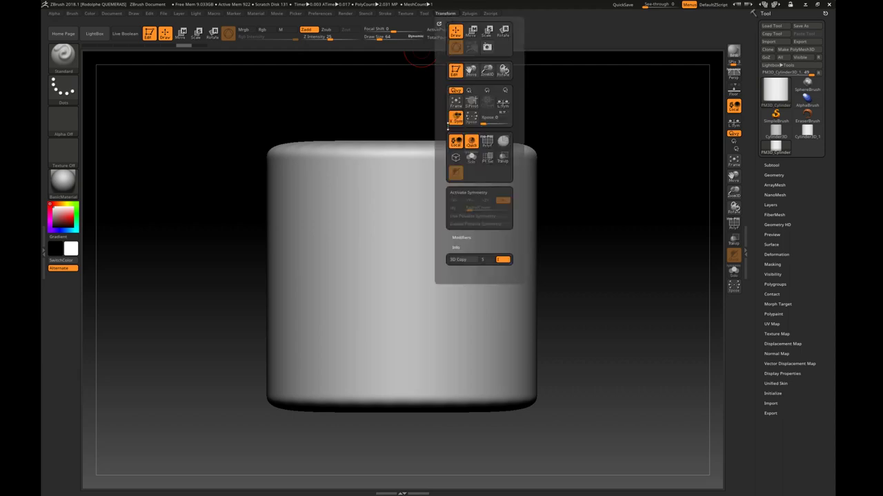
pyautogui.click(457, 193)
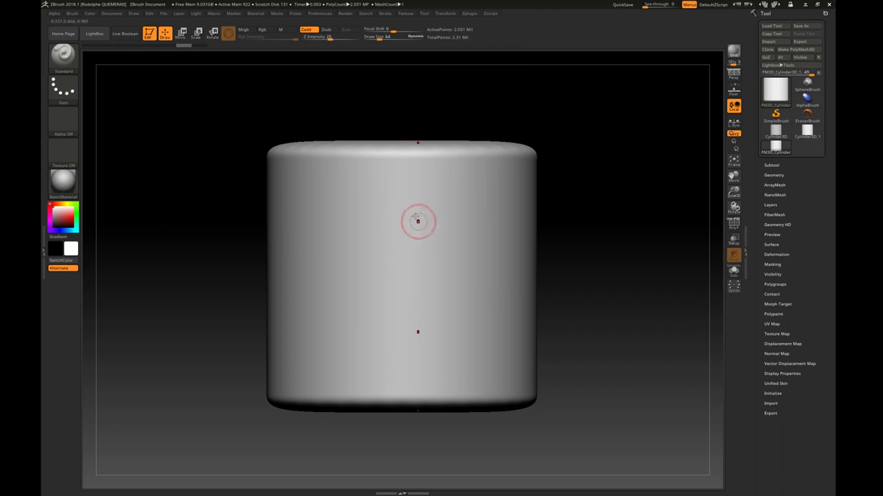
pyautogui.click(445, 14)
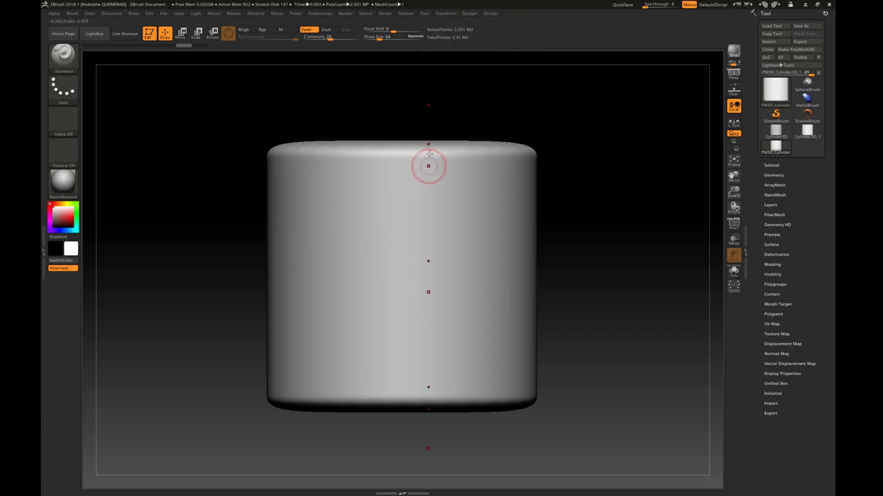
pyautogui.click(445, 15)
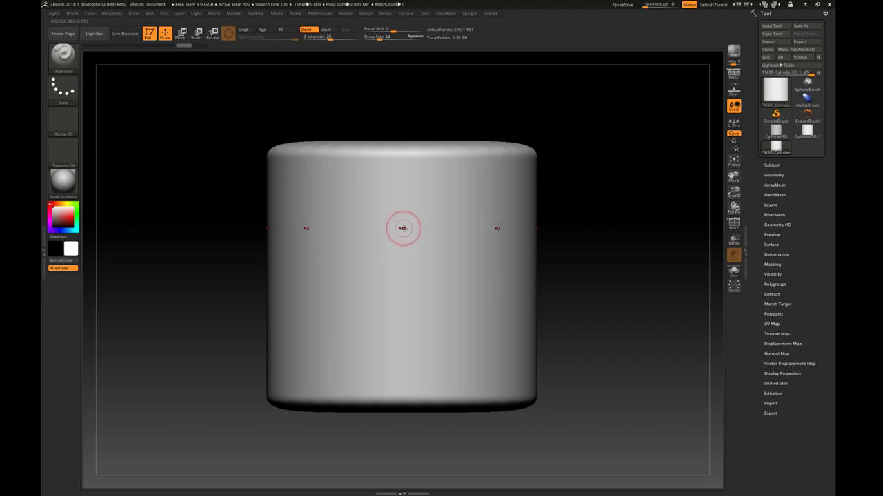
# - Sculpt practice S grooves repeated around the cylinder, undo them all, and zoom in
pyautogui.moveTo(416, 206)
pyautogui.mouseDown()
pyautogui.moveTo(413, 252)
pyautogui.moveTo(379, 355)
pyautogui.mouseUp()
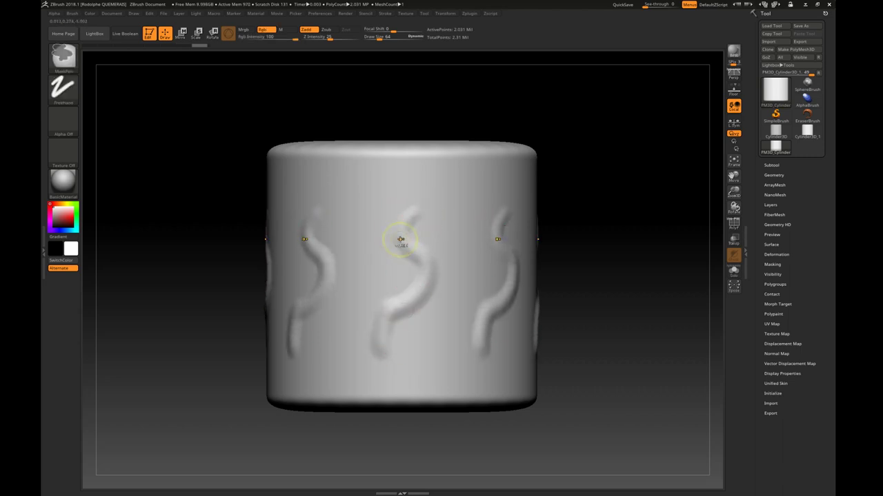
pyautogui.hotkey('ctrl', 'z')
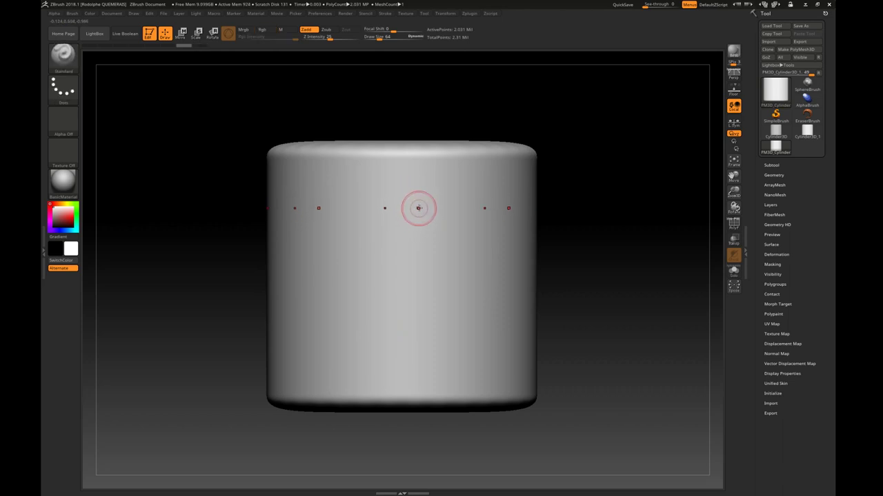
pyautogui.moveTo(412, 209); pyautogui.dragTo(409, 334)
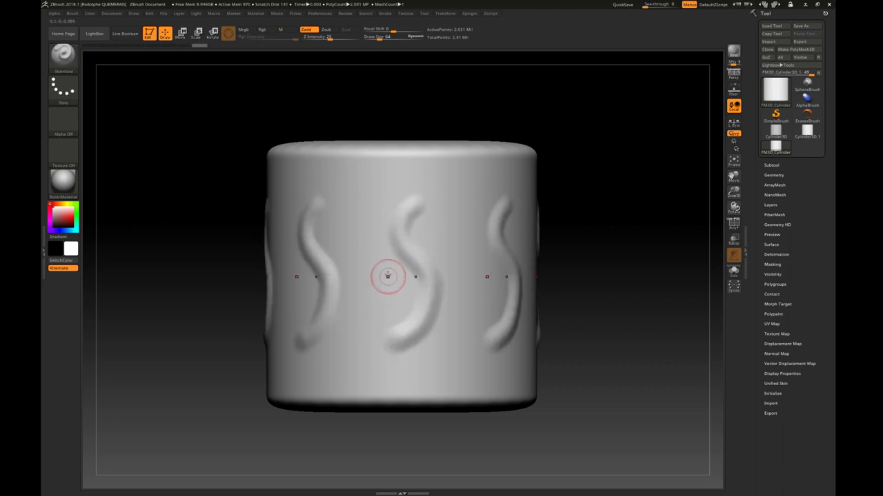
pyautogui.moveTo(394, 200); pyautogui.dragTo(407, 334)
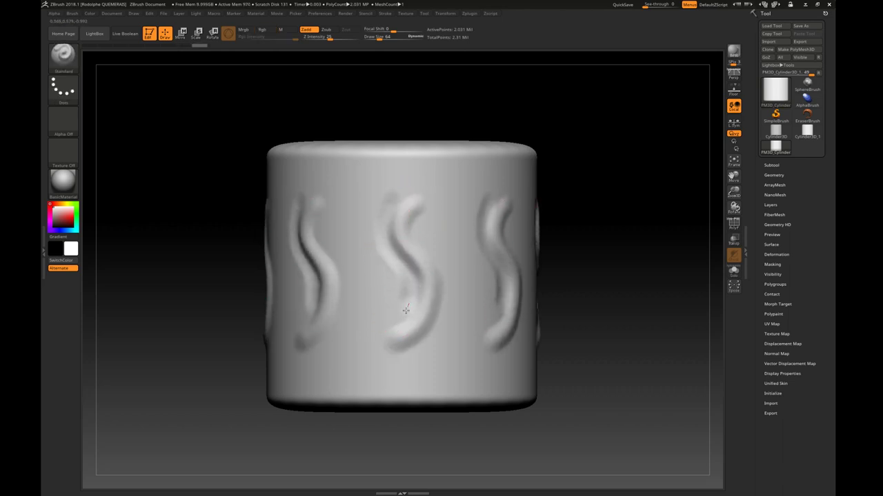
pyautogui.moveTo(428, 206); pyautogui.dragTo(407, 348)
pyautogui.moveTo(404, 197)
pyautogui.mouseDown()
pyautogui.moveTo(436, 237)
pyautogui.moveTo(451, 195)
pyautogui.moveTo(416, 223)
pyautogui.mouseUp()
pyautogui.hotkey('ctrl', 'z')
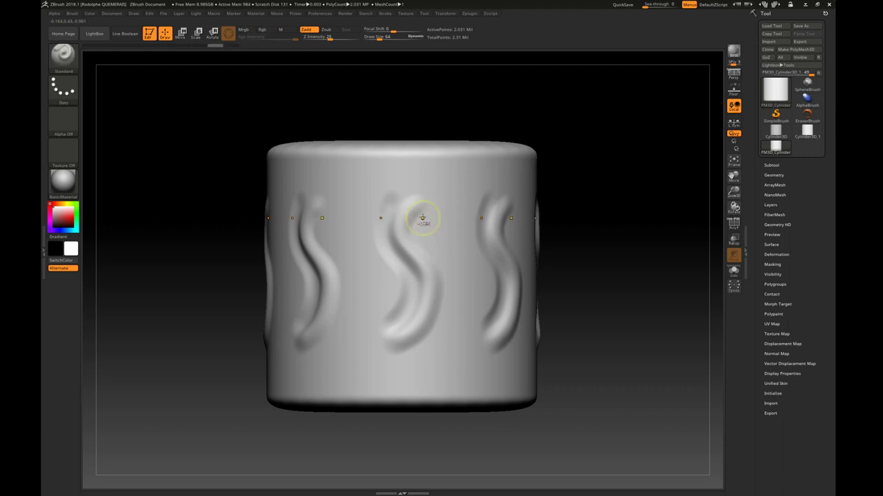
pyautogui.hotkey('ctrl', 'z')
pyautogui.hotkey('ctrl', 'z')
pyautogui.moveTo(410, 211)
pyautogui.keyDown('ctrl'); pyautogui.mouseDown(button='right')
pyautogui.moveTo(414, 241)
pyautogui.moveTo(411, 222)
pyautogui.mouseUp(button='right'); pyautogui.keyUp('ctrl')
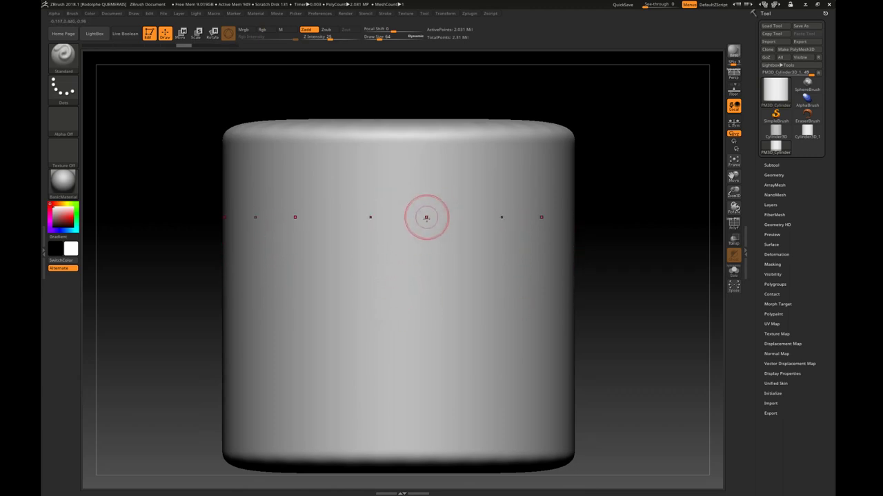
# - Mask repeated S shapes with curled top hooks, then view them front-on in close-up
pyautogui.press('ctrl')
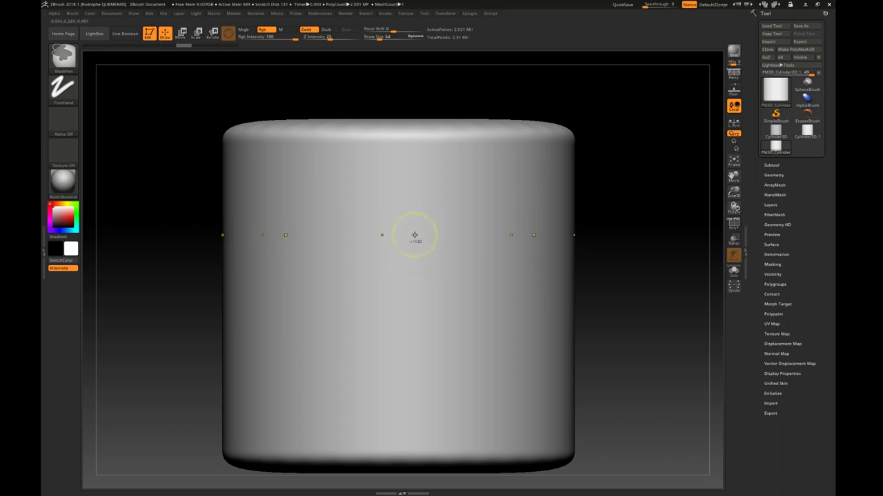
pyautogui.moveTo(412, 237)
pyautogui.mouseDown()
pyautogui.moveTo(407, 210)
pyautogui.moveTo(383, 214)
pyautogui.moveTo(370, 237)
pyautogui.moveTo(373, 256)
pyautogui.mouseUp()
pyautogui.moveTo(406, 286)
pyautogui.mouseDown()
pyautogui.moveTo(418, 338)
pyautogui.moveTo(386, 365)
pyautogui.moveTo(361, 342)
pyautogui.moveTo(355, 317)
pyautogui.moveTo(378, 325)
pyautogui.mouseUp()
pyautogui.moveTo(390, 209)
pyautogui.mouseDown()
pyautogui.moveTo(417, 207)
pyautogui.moveTo(430, 231)
pyautogui.moveTo(422, 250)
pyautogui.moveTo(422, 235)
pyautogui.moveTo(381, 201)
pyautogui.moveTo(377, 220)
pyautogui.mouseUp()
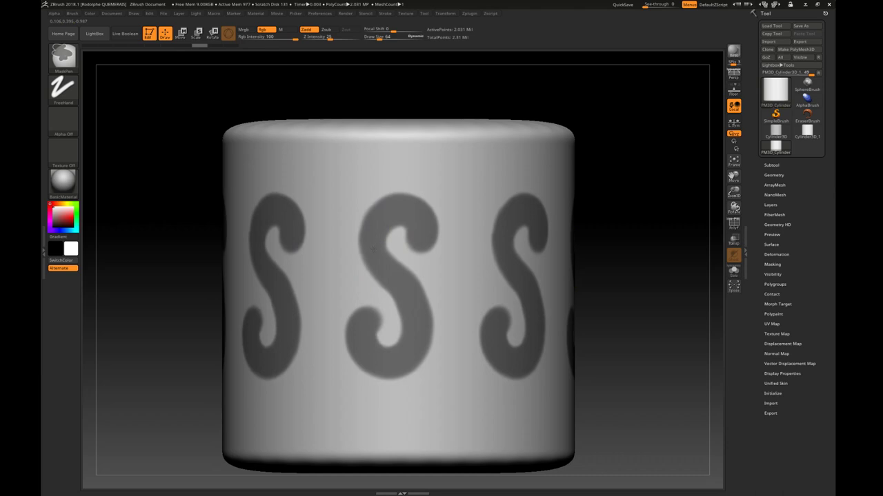
pyautogui.moveTo(410, 216); pyautogui.dragTo(397, 235)
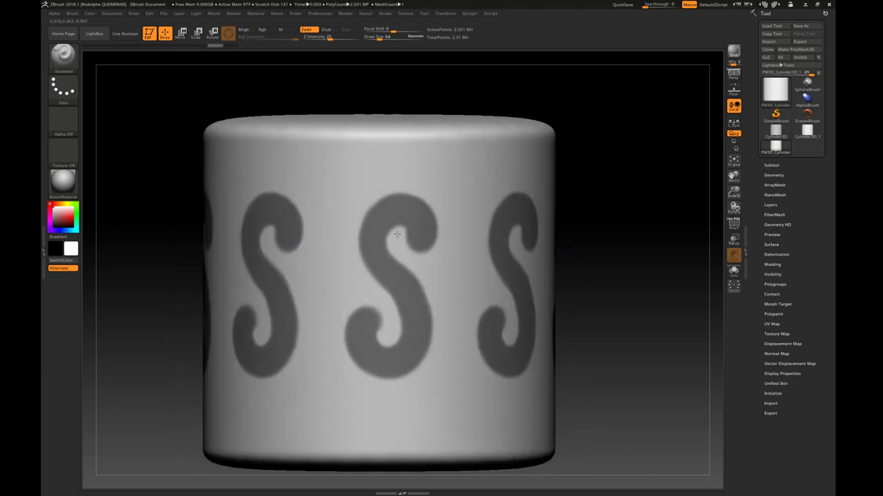
pyautogui.moveTo(397, 252)
pyautogui.keyDown('ctrl'); pyautogui.mouseDown(button='right')
pyautogui.moveTo(397, 300)
pyautogui.moveTo(393, 245)
pyautogui.mouseUp(button='right'); pyautogui.keyUp('ctrl')
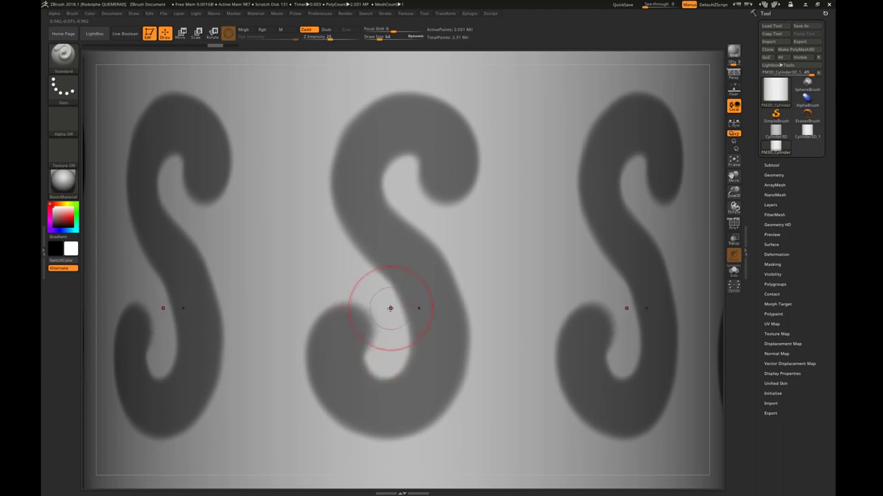
# - Erase stray mask inside the S curls, blur the mask, and use Draw Size 26
pyautogui.press('ctrl')
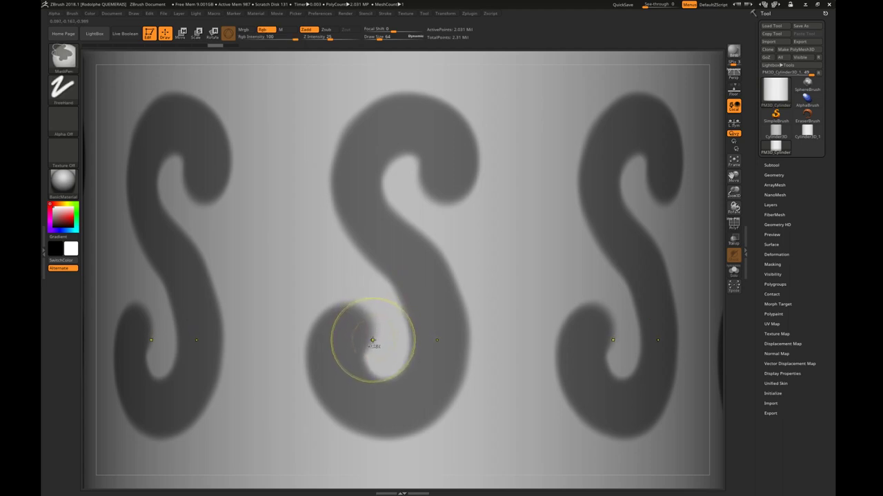
pyautogui.moveTo(373, 340)
pyautogui.keyDown('ctrl'); pyautogui.mouseDown()
pyautogui.moveTo(368, 350)
pyautogui.moveTo(380, 362)
pyautogui.moveTo(369, 363)
pyautogui.mouseUp(); pyautogui.keyUp('ctrl')
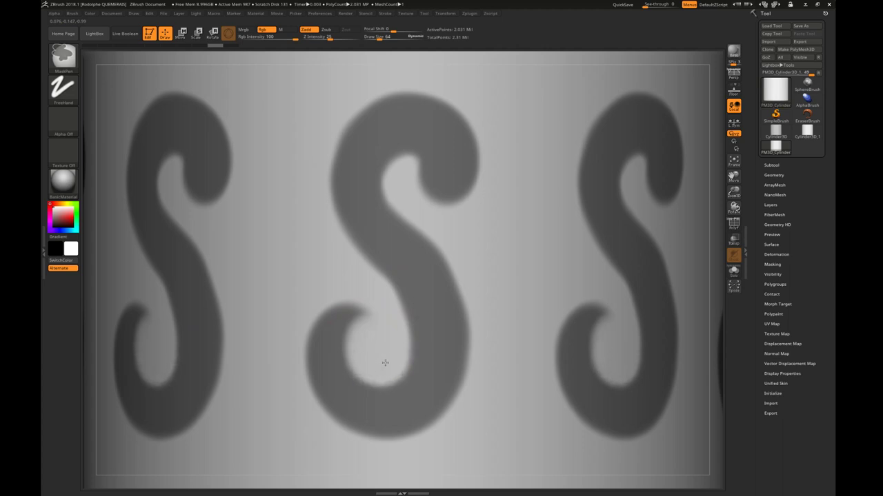
pyautogui.keyDown('ctrl'); pyautogui.click(390, 324); pyautogui.keyUp('ctrl')
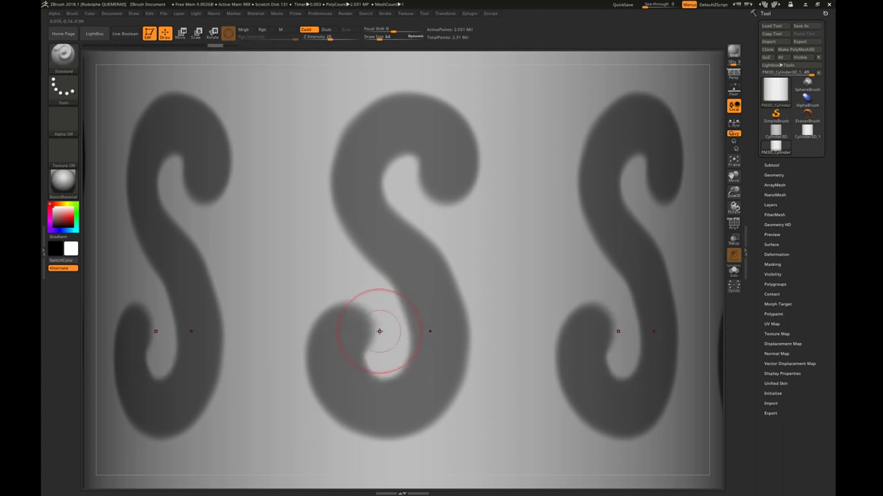
pyautogui.press('s')
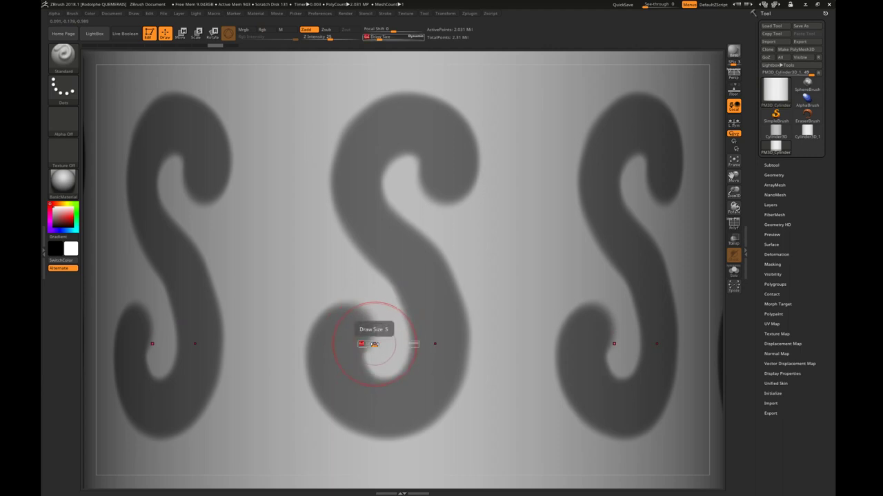
pyautogui.moveTo(373, 344); pyautogui.dragTo(366, 343)
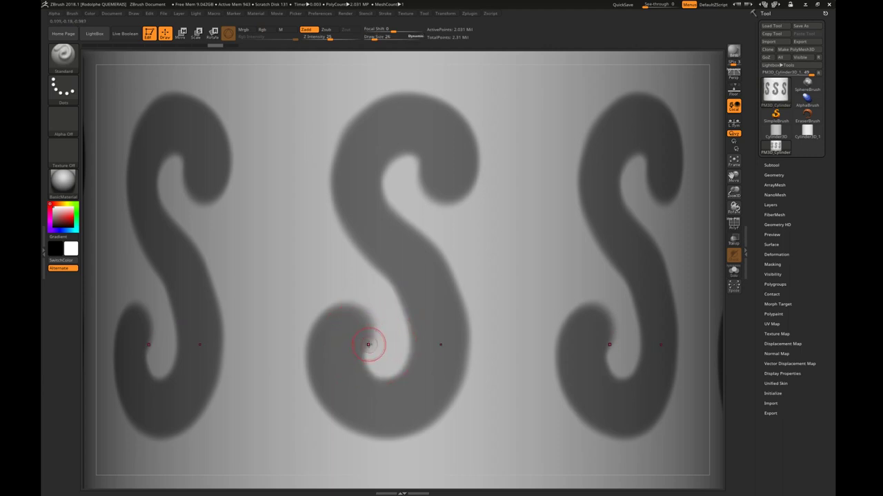
pyautogui.press('ctrl')
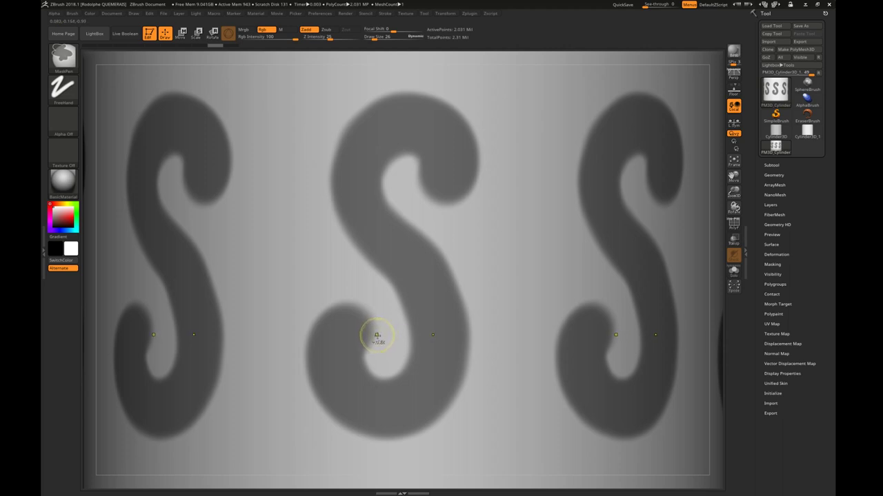
pyautogui.moveTo(378, 332)
pyautogui.keyDown('ctrl'); pyautogui.mouseDown()
pyautogui.moveTo(364, 354)
pyautogui.moveTo(394, 371)
pyautogui.moveTo(404, 325)
pyautogui.moveTo(395, 312)
pyautogui.mouseUp(); pyautogui.keyUp('ctrl')
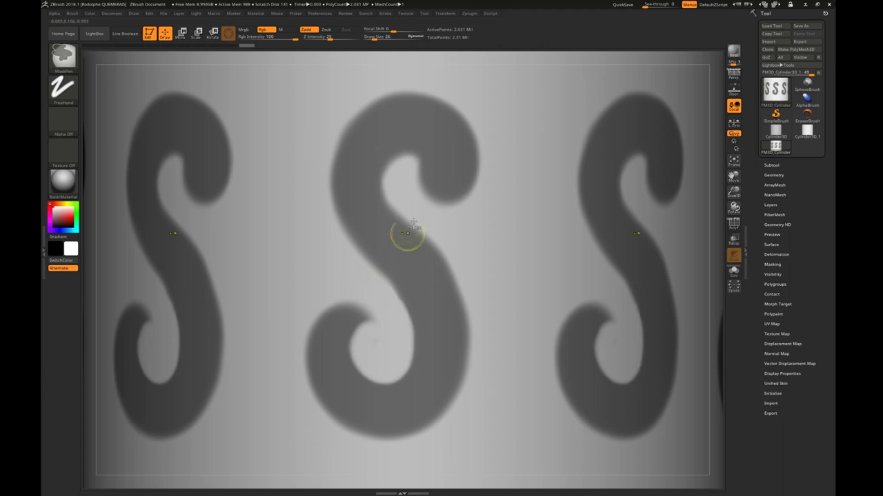
pyautogui.moveTo(404, 168)
pyautogui.keyDown('ctrl'); pyautogui.keyDown('alt'); pyautogui.mouseDown()
pyautogui.moveTo(394, 178)
pyautogui.moveTo(396, 161)
pyautogui.moveTo(412, 152)
pyautogui.moveTo(434, 161)
pyautogui.moveTo(422, 174)
pyautogui.moveTo(422, 160)
pyautogui.moveTo(401, 159)
pyautogui.mouseUp(); pyautogui.keyUp('alt'); pyautogui.keyUp('ctrl')
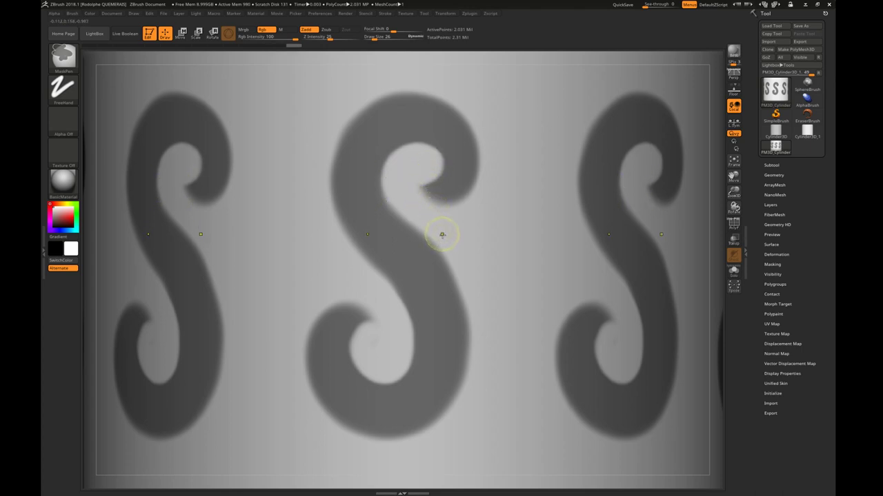
# - Frame the cylinder and invert the mask so only the S shapes stay unmasked
pyautogui.press('f')
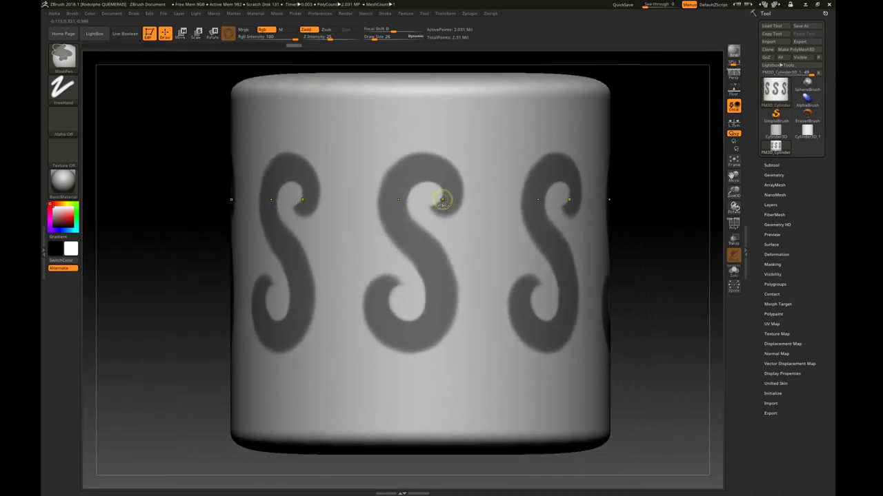
pyautogui.keyDown('alt'); pyautogui.moveTo(445, 199); pyautogui.dragTo(428, 230, button='right'); pyautogui.keyUp('alt')
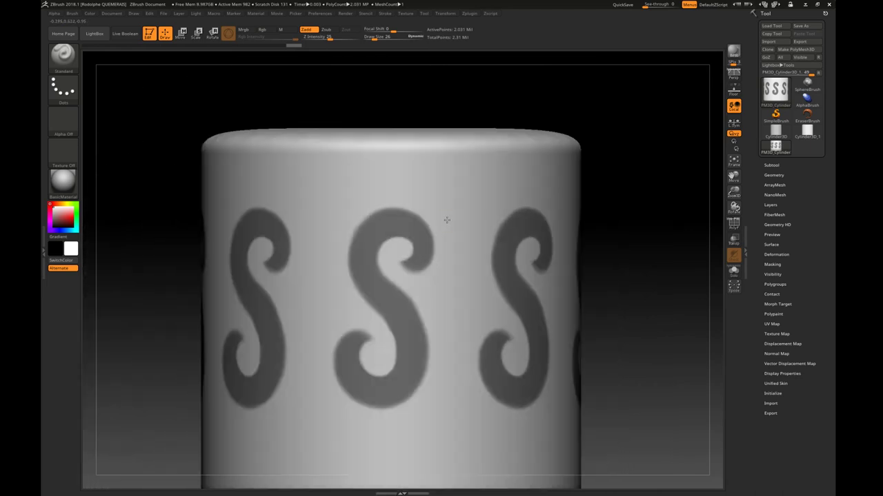
pyautogui.moveTo(443, 225)
pyautogui.mouseDown(button='right')
pyautogui.moveTo(437, 173)
pyautogui.moveTo(451, 209)
pyautogui.moveTo(445, 200)
pyautogui.mouseUp(button='right')
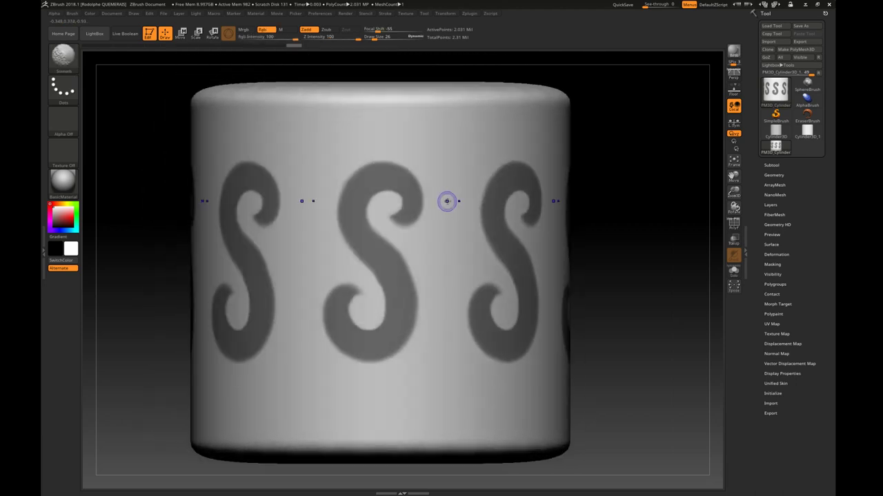
pyautogui.keyDown('ctrl'); pyautogui.click(616, 215); pyautogui.keyUp('ctrl')
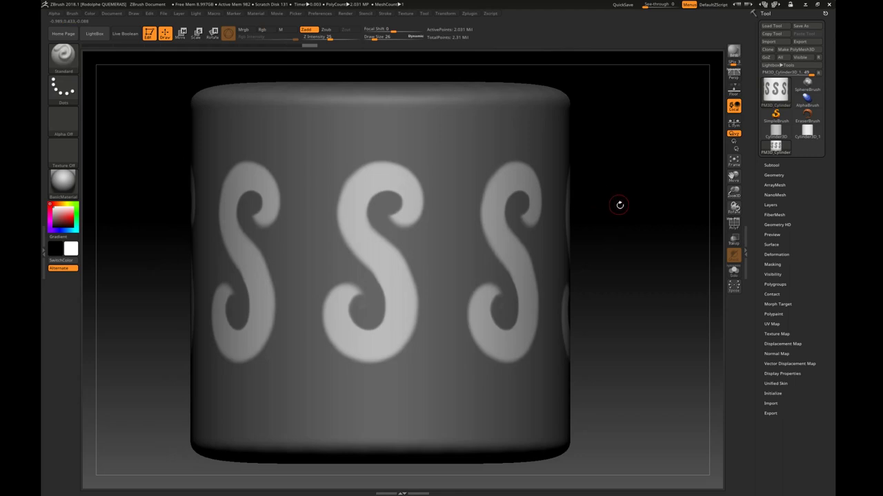
pyautogui.press('ctrl')
pyautogui.keyDown('ctrl'); pyautogui.click(620, 210); pyautogui.keyUp('ctrl')
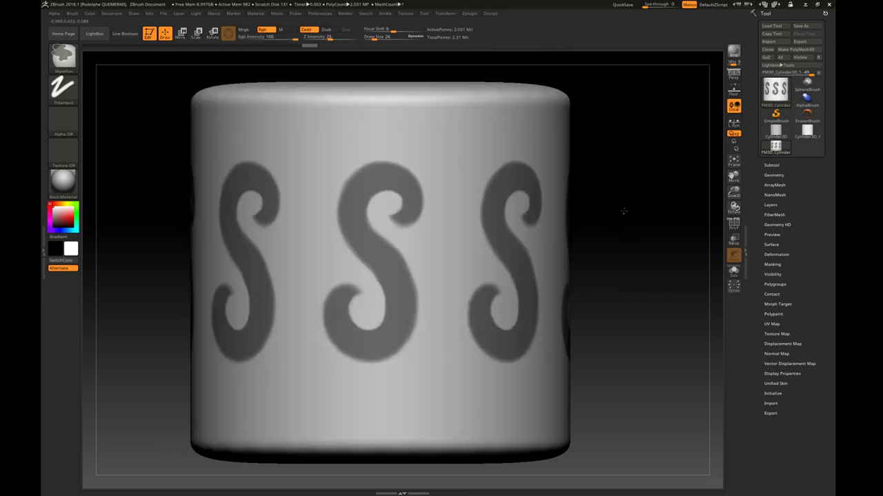
pyautogui.keyDown('ctrl'); pyautogui.click(623, 210); pyautogui.keyUp('ctrl')
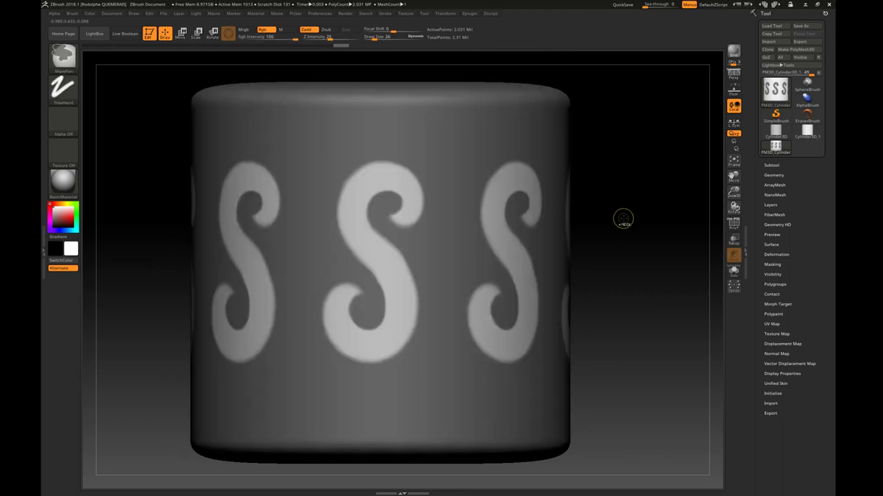
pyautogui.keyDown('ctrl'); pyautogui.click(624, 216); pyautogui.keyUp('ctrl')
pyautogui.keyDown('ctrl'); pyautogui.click(624, 214); pyautogui.keyUp('ctrl')
pyautogui.moveTo(614, 199); pyautogui.dragTo(689, 244)
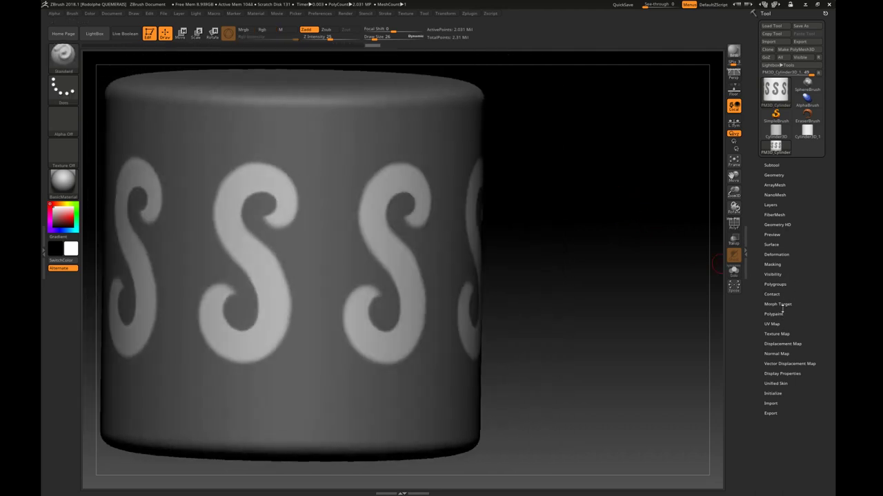
pyautogui.click(773, 254)
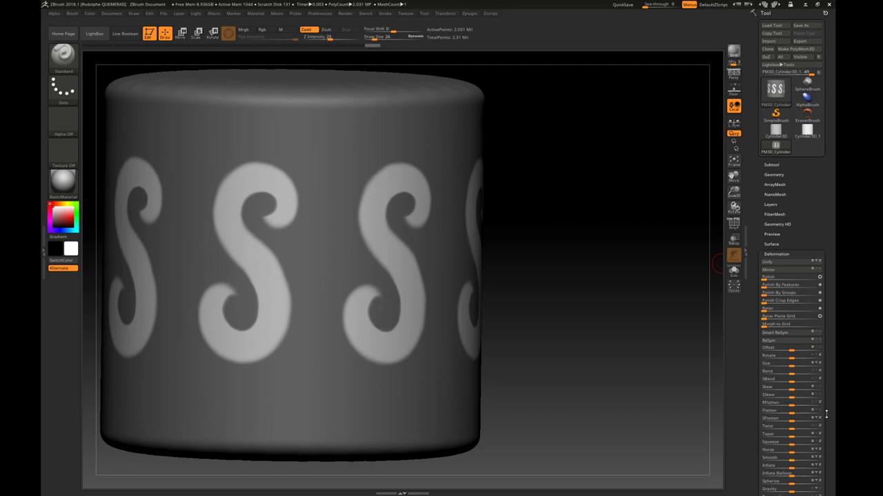
# - Raise the unmasked S shapes with Inflate Balloon at 8, then zoom in on the reliefs
pyautogui.moveTo(828, 414); pyautogui.dragTo(829, 342)
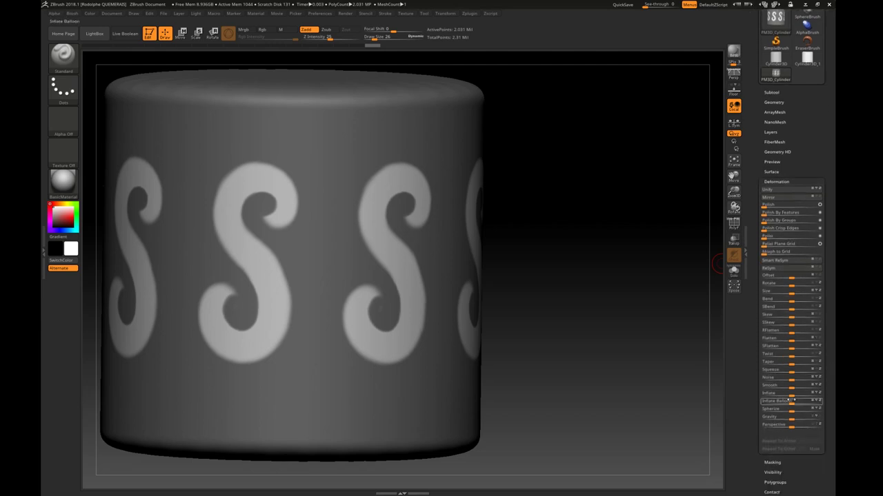
pyautogui.moveTo(791, 396); pyautogui.dragTo(801, 400)
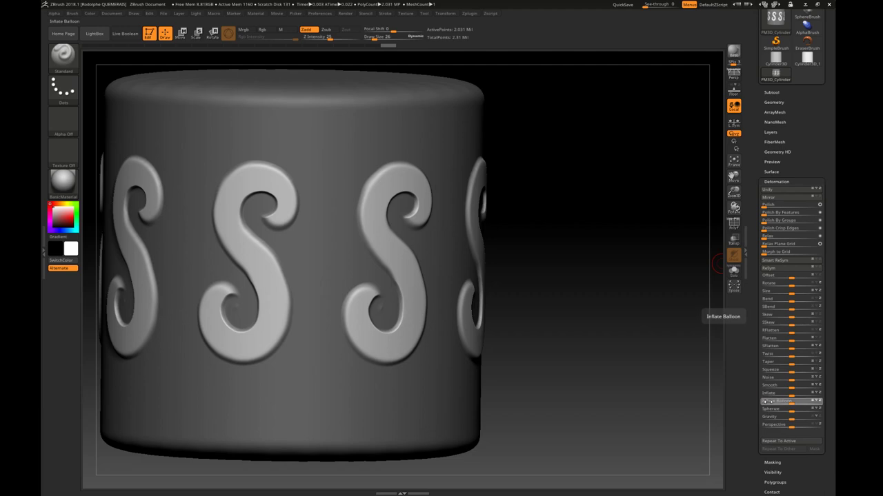
pyautogui.click(767, 401)
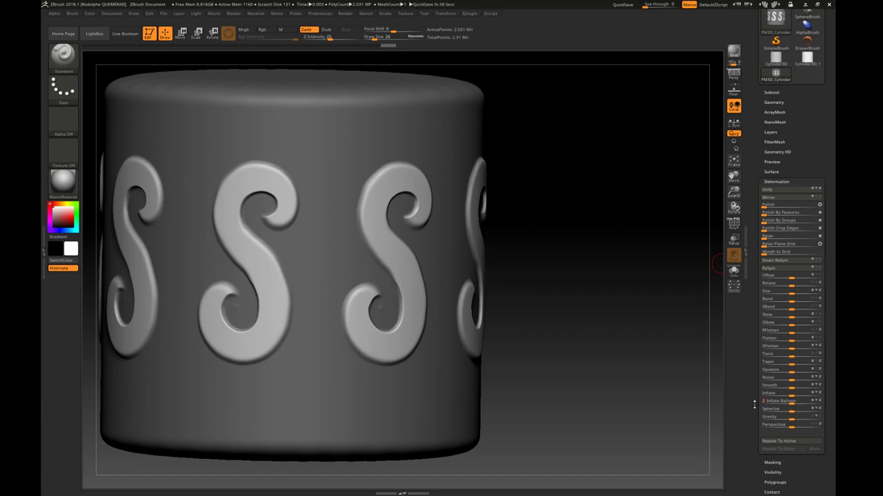
pyautogui.moveTo(754, 405); pyautogui.dragTo(755, 404)
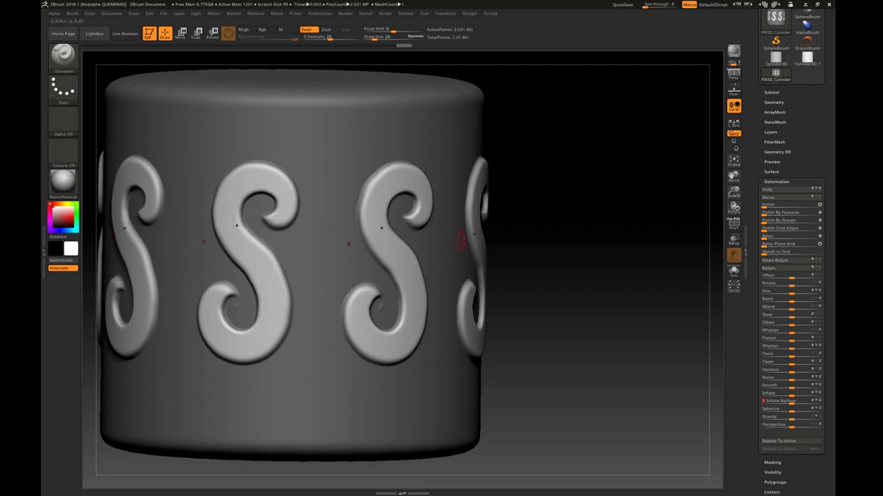
pyautogui.moveTo(509, 218); pyautogui.dragTo(492, 211)
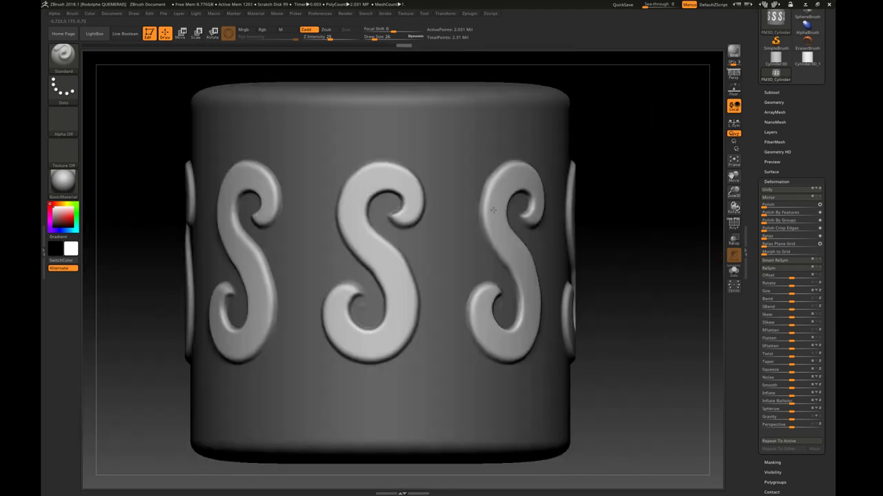
pyautogui.moveTo(402, 240)
pyautogui.keyDown('ctrl'); pyautogui.mouseDown(button='right')
pyautogui.moveTo(394, 198)
pyautogui.moveTo(358, 287)
pyautogui.mouseUp(button='right'); pyautogui.keyUp('ctrl')
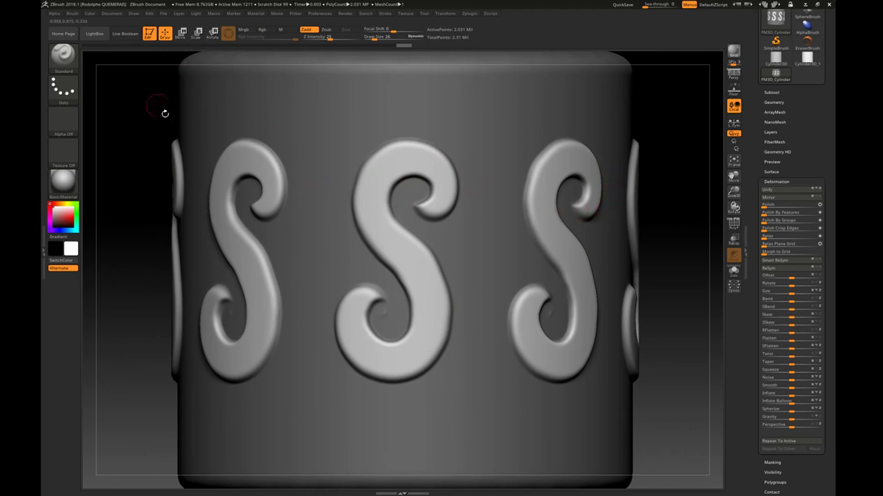
# - Select the DamStandard brush and try a crease down the S, then undo it
pyautogui.click(61, 59)
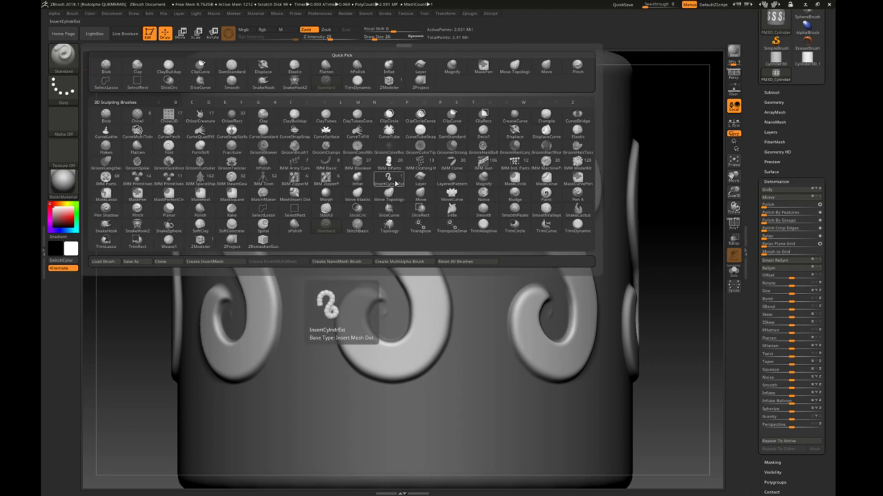
pyautogui.press('d')
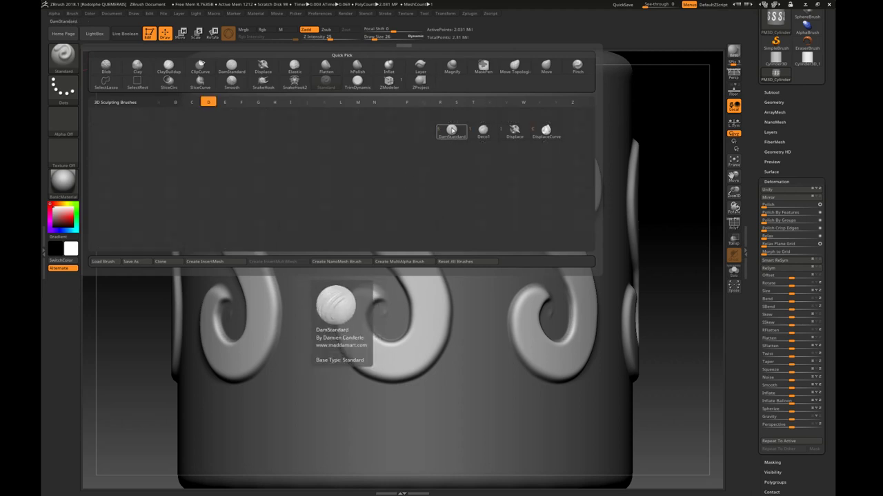
pyautogui.click(453, 130)
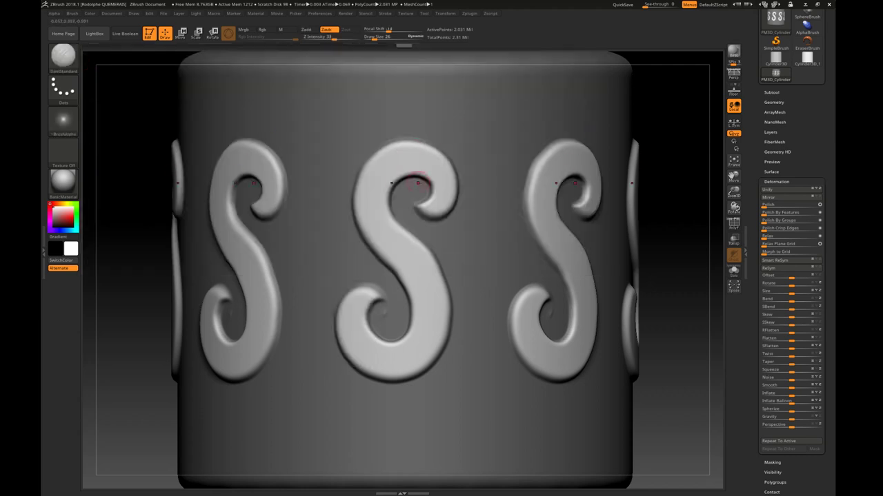
pyautogui.moveTo(417, 183); pyautogui.dragTo(405, 259)
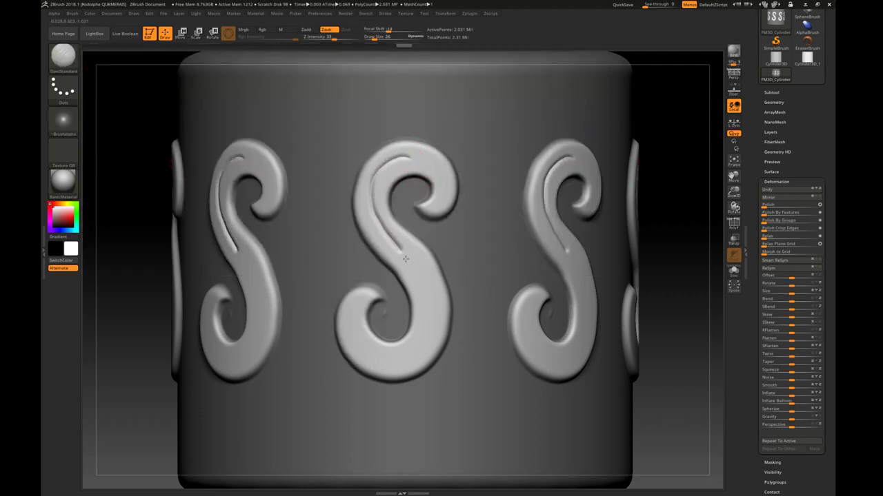
pyautogui.hotkey('ctrl', 'z')
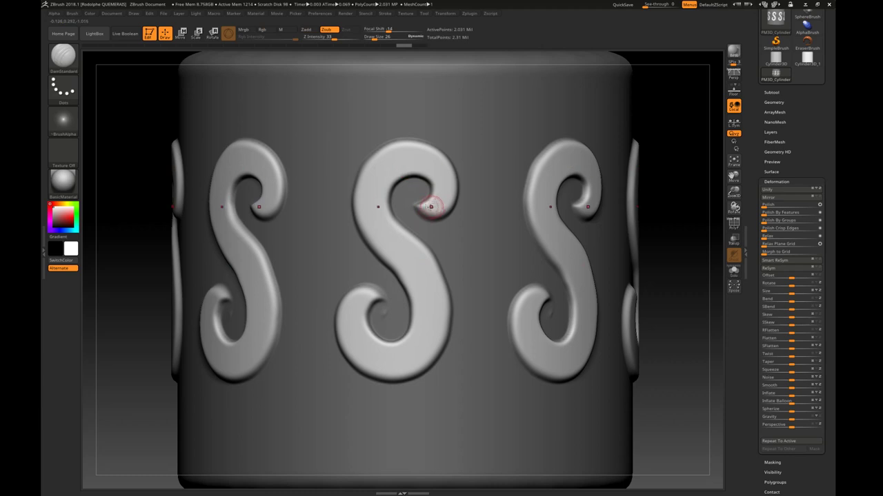
# - Carve and undo creases along the S shapes' upper and inner curls
pyautogui.moveTo(441, 200); pyautogui.dragTo(386, 216)
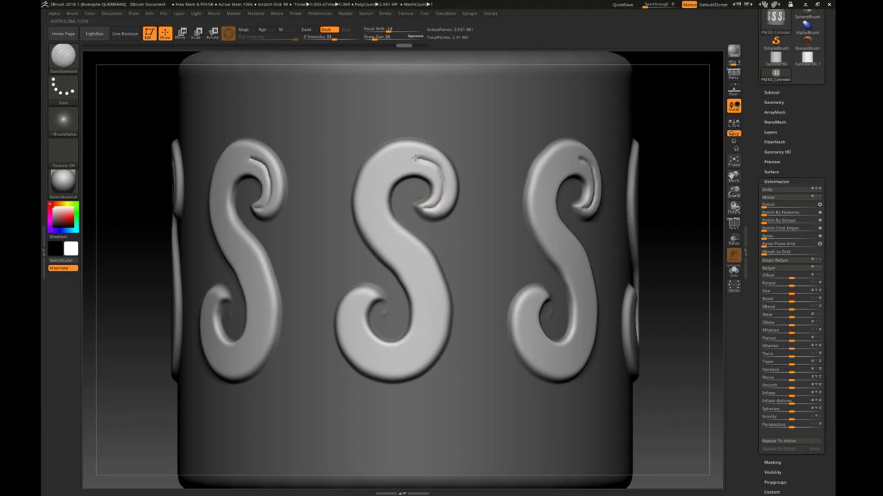
pyautogui.hotkey('ctrl', 'z')
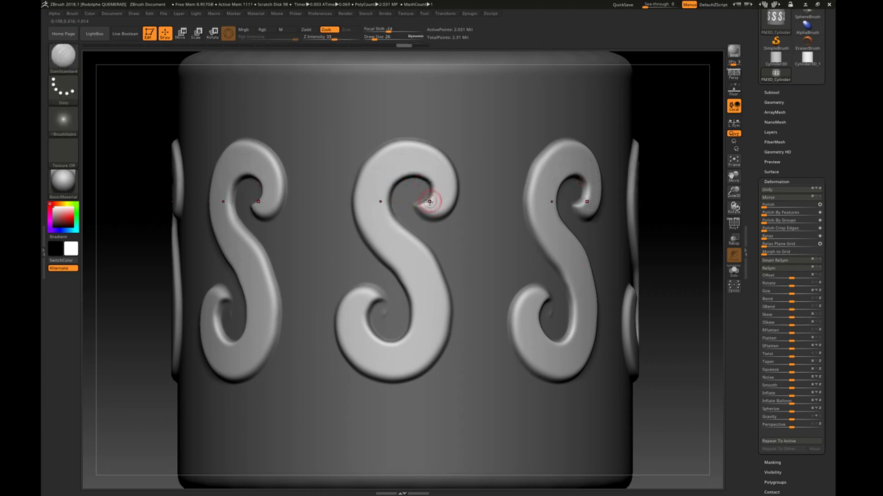
pyautogui.moveTo(428, 208)
pyautogui.mouseDown()
pyautogui.moveTo(404, 163)
pyautogui.moveTo(410, 260)
pyautogui.mouseUp()
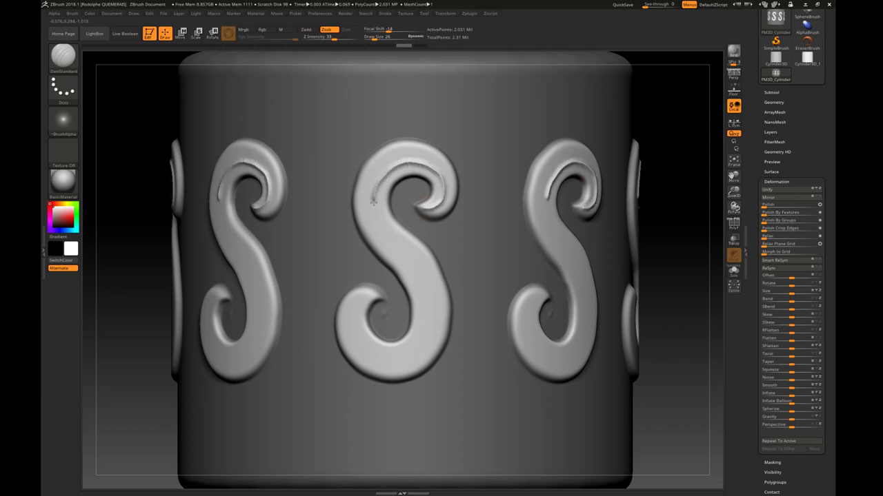
pyautogui.hotkey('ctrl', 'z')
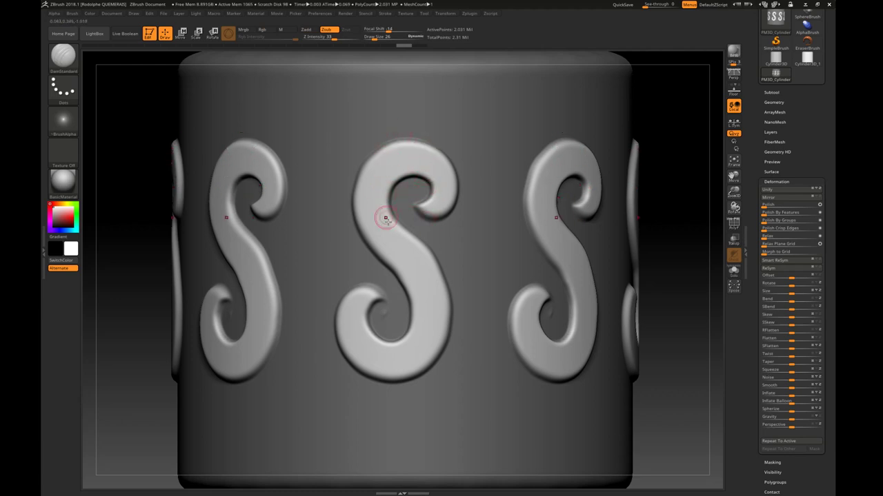
# - Turn on Lazy Mouse in the Stroke menu, then carve a trial groove and undo it
pyautogui.click(385, 14)
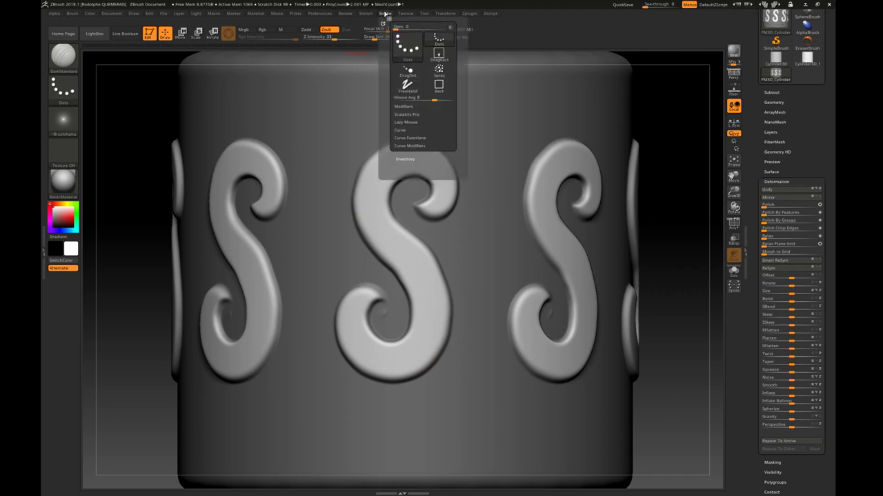
pyautogui.click(406, 122)
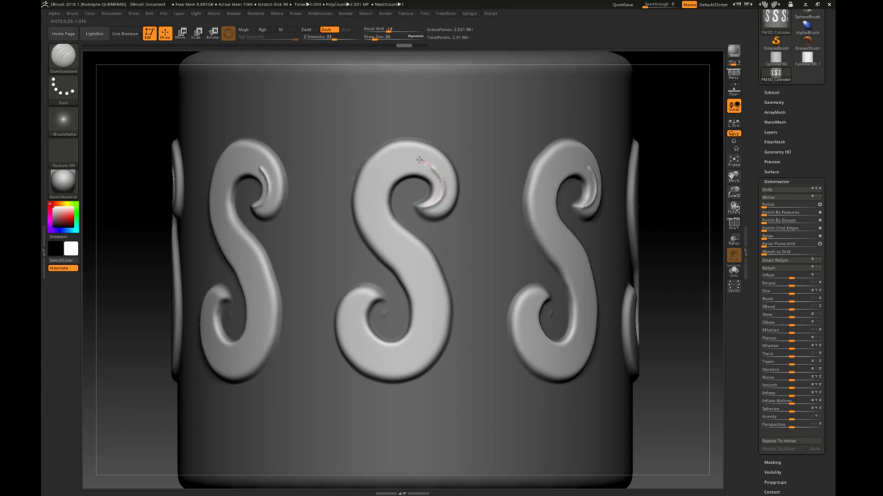
pyautogui.moveTo(418, 160)
pyautogui.mouseDown()
pyautogui.moveTo(389, 160)
pyautogui.moveTo(372, 192)
pyautogui.moveTo(390, 248)
pyautogui.moveTo(421, 255)
pyautogui.mouseUp()
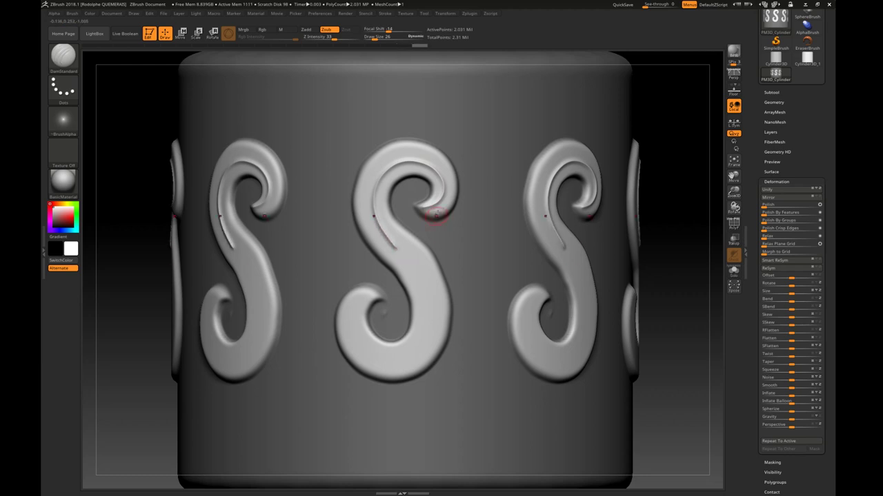
pyautogui.hotkey('ctrl', 'z')
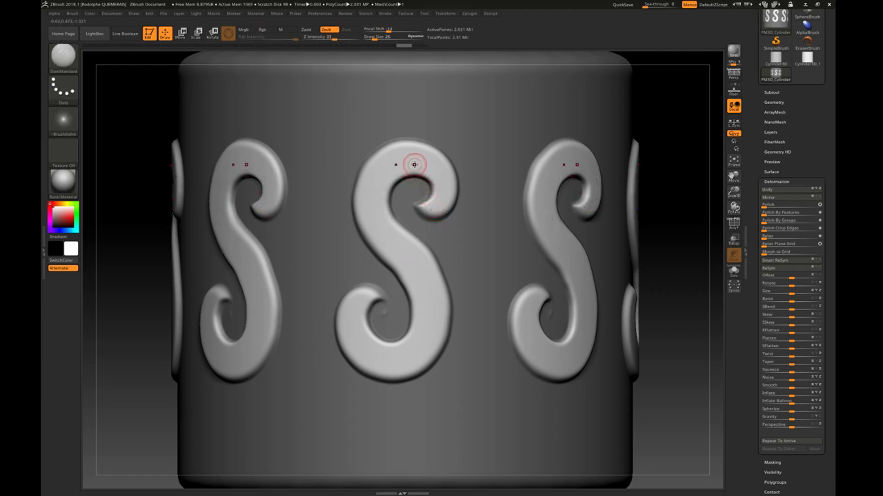
# - Raise the brush size to 69 and carve creases up the inner curl and along the top of the centre S
pyautogui.press('s')
pyautogui.moveTo(414, 165); pyautogui.dragTo(423, 166)
pyautogui.moveTo(439, 208); pyautogui.dragTo(445, 176)
pyautogui.moveTo(436, 164)
pyautogui.mouseDown()
pyautogui.moveTo(389, 164)
pyautogui.moveTo(378, 223)
pyautogui.moveTo(423, 280)
pyautogui.moveTo(427, 327)
pyautogui.moveTo(416, 347)
pyautogui.moveTo(364, 352)
pyautogui.moveTo(351, 321)
pyautogui.moveTo(375, 299)
pyautogui.mouseUp()
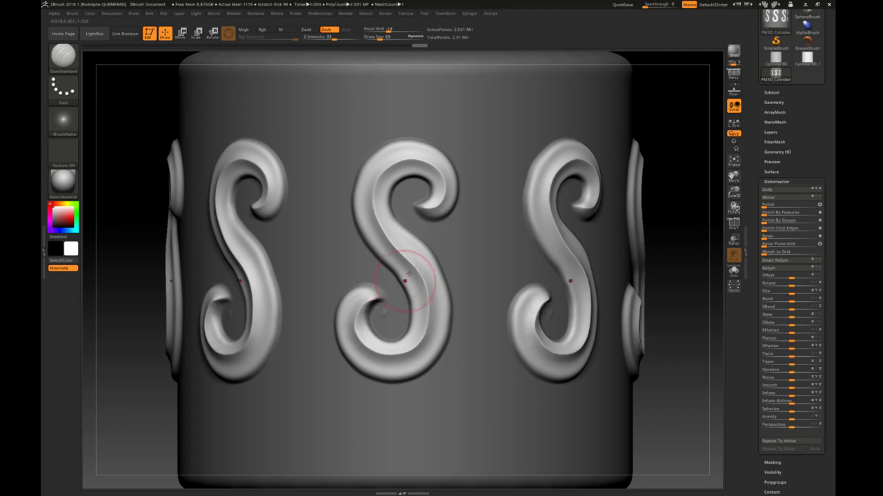
# - Turn the view and smooth the centre S's upper curl
pyautogui.moveTo(374, 187); pyautogui.dragTo(431, 198, button='right')
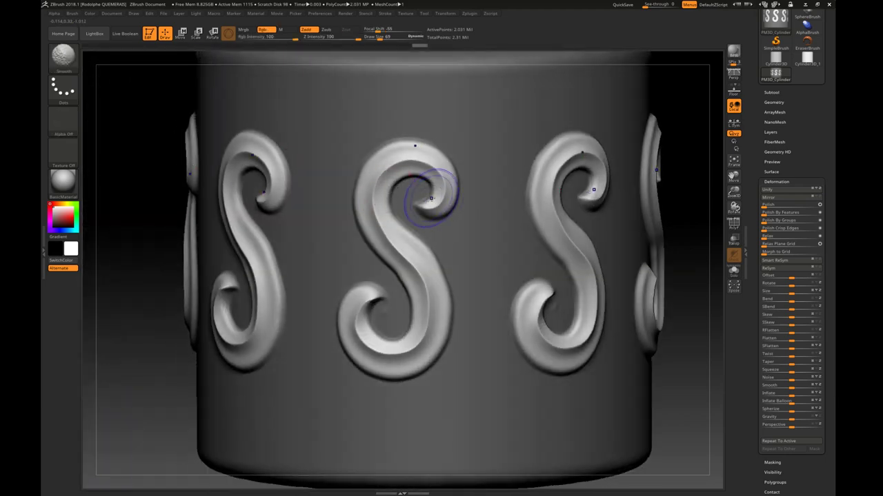
pyautogui.keyDown('shift'); pyautogui.moveTo(431, 198); pyautogui.dragTo(420, 187); pyautogui.keyUp('shift')
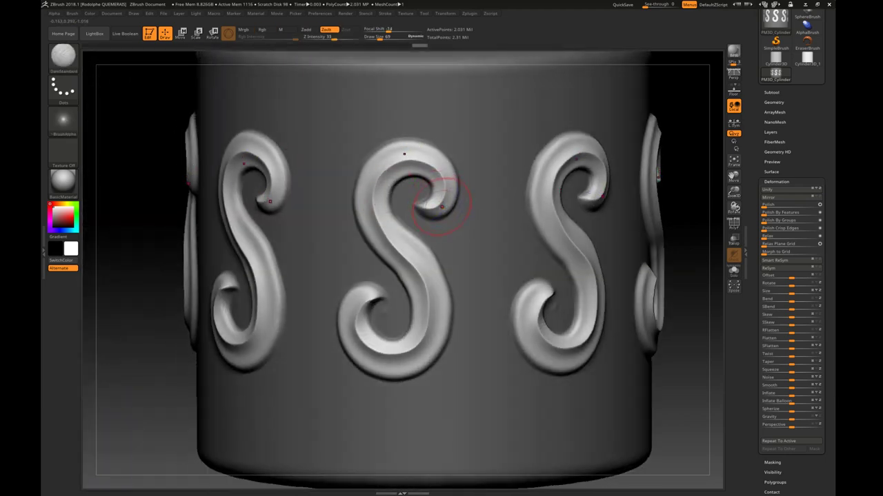
pyautogui.press('shift')
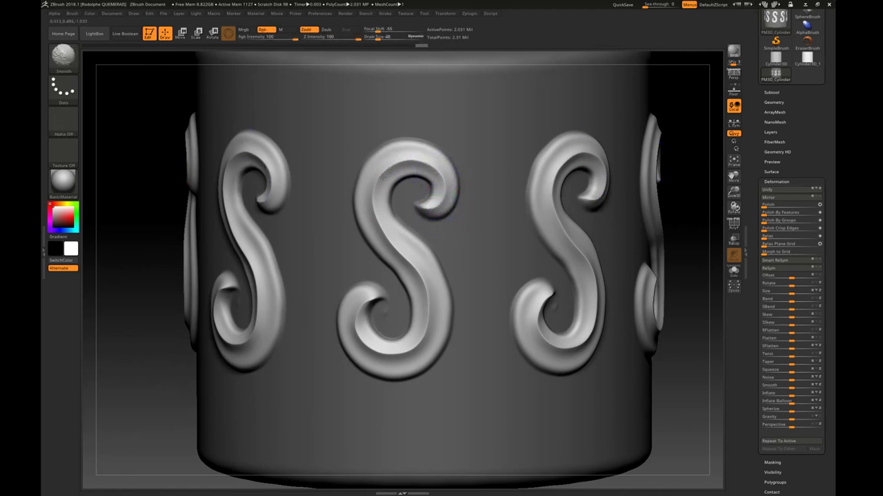
# - Shift-smooth the creases along the centre S, including its curl
pyautogui.moveTo(378, 180); pyautogui.dragTo(391, 239)
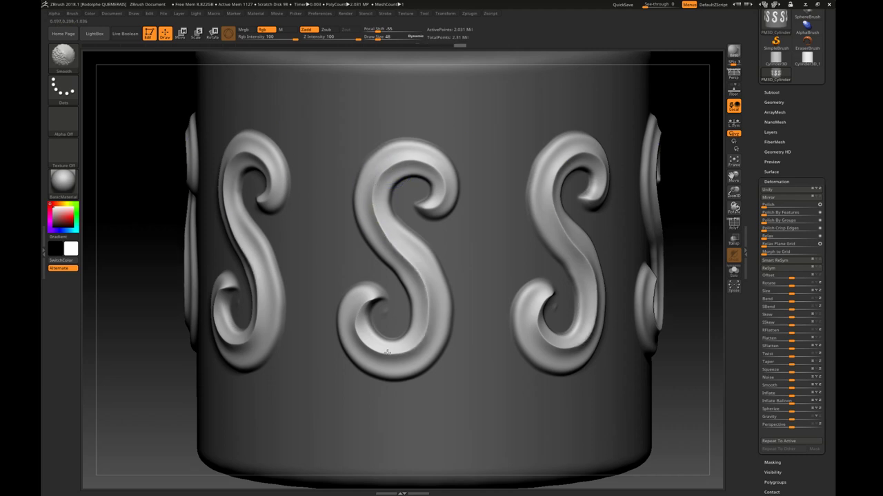
pyautogui.moveTo(363, 304); pyautogui.dragTo(364, 297)
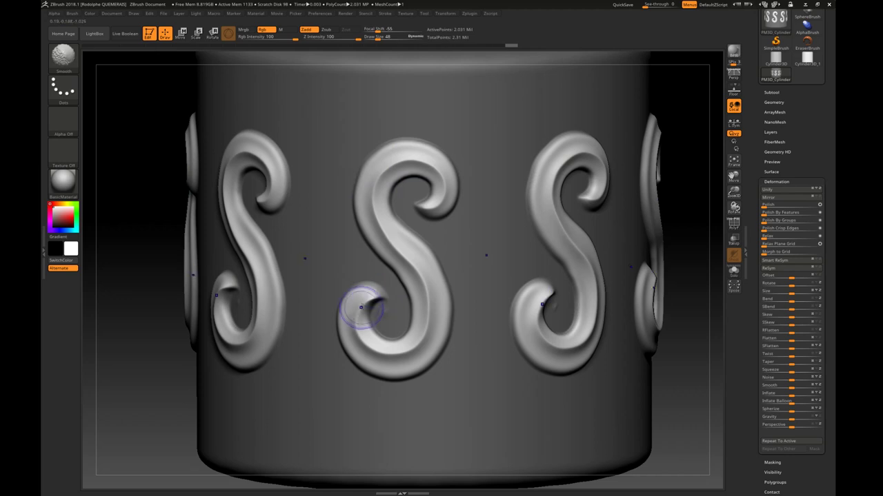
pyautogui.moveTo(429, 324); pyautogui.dragTo(423, 315)
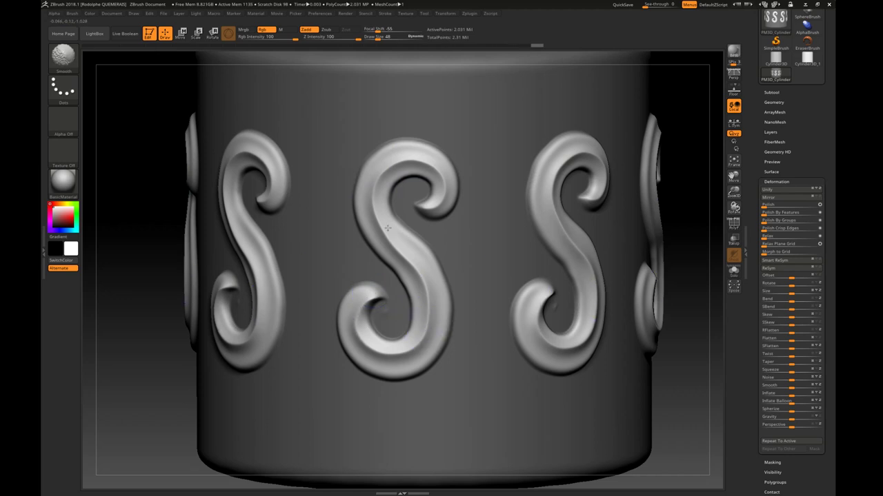
pyautogui.moveTo(377, 191); pyautogui.dragTo(394, 168)
pyautogui.moveTo(445, 180); pyautogui.dragTo(417, 172)
# - Clear the mask from the model and switch back to the DamStandard brush
pyautogui.press('ctrl')
pyautogui.keyDown('ctrl'); pyautogui.click(679, 106); pyautogui.keyUp('ctrl')
pyautogui.press('b')
pyautogui.press('d')
pyautogui.press('s')
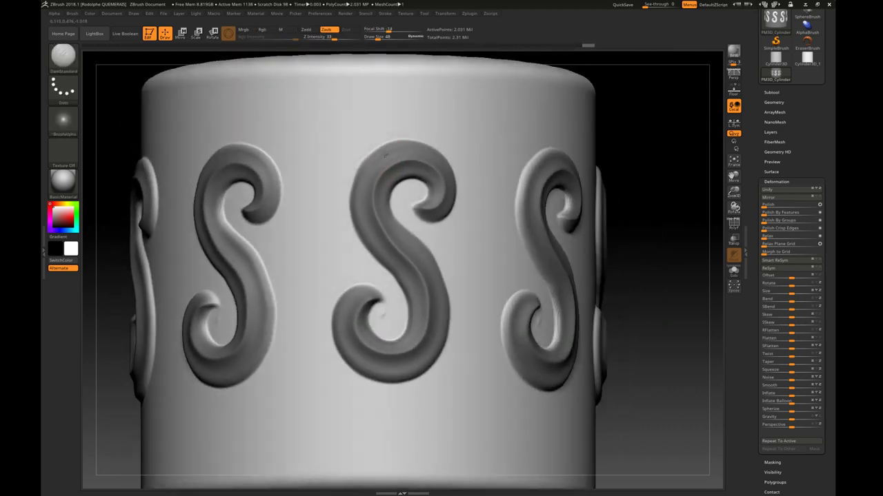
# - Carve refined grooves along the centre S's top edge, inner curl, lower-left and right edges
pyautogui.moveTo(384, 154); pyautogui.dragTo(373, 143)
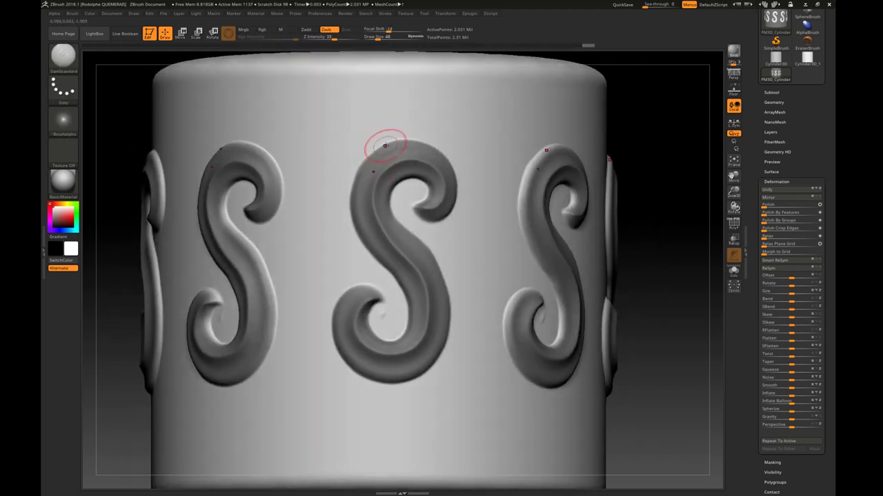
pyautogui.moveTo(400, 134); pyautogui.dragTo(395, 139)
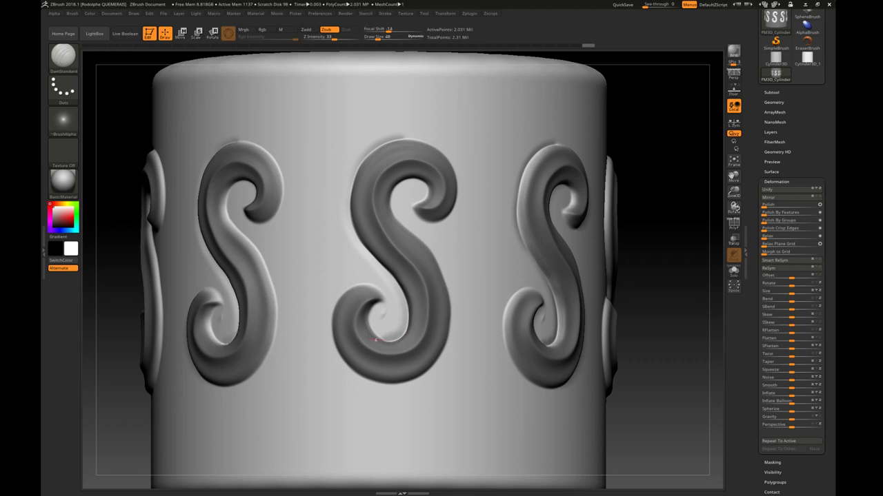
pyautogui.moveTo(369, 334); pyautogui.dragTo(383, 303)
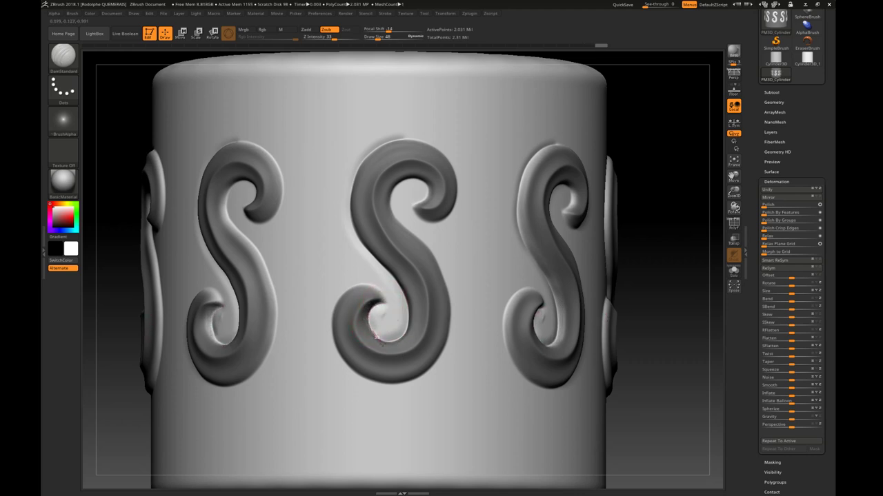
pyautogui.moveTo(376, 337)
pyautogui.mouseDown()
pyautogui.moveTo(393, 325)
pyautogui.moveTo(383, 296)
pyautogui.moveTo(372, 321)
pyautogui.moveTo(381, 294)
pyautogui.mouseUp()
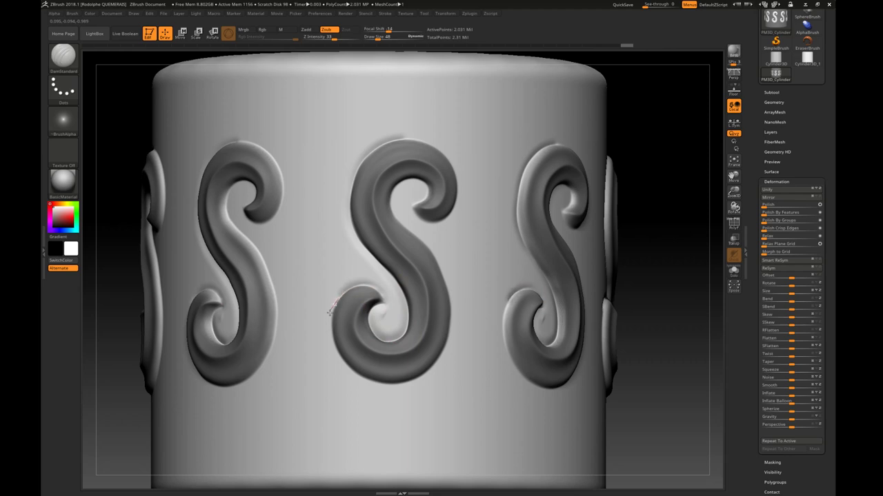
pyautogui.moveTo(327, 329)
pyautogui.mouseDown()
pyautogui.moveTo(358, 381)
pyautogui.moveTo(376, 387)
pyautogui.moveTo(412, 379)
pyautogui.mouseUp()
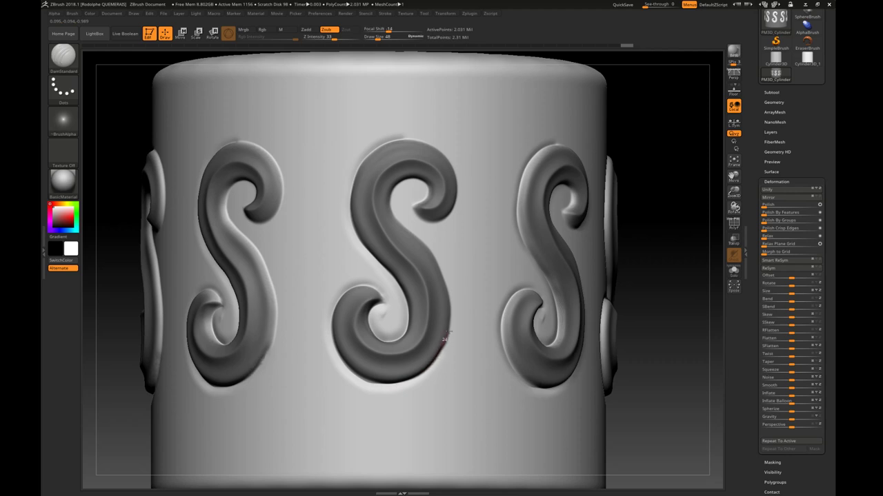
pyautogui.moveTo(445, 338)
pyautogui.mouseDown()
pyautogui.moveTo(450, 289)
pyautogui.moveTo(435, 259)
pyautogui.mouseUp()
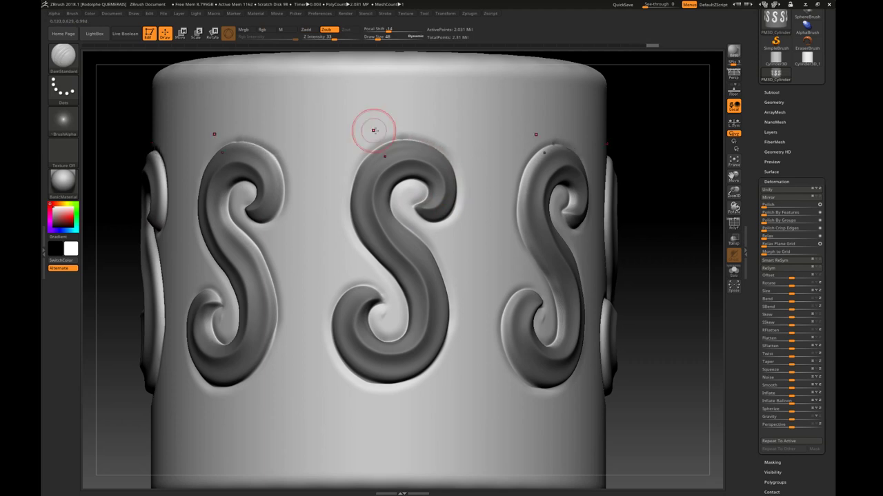
pyautogui.press('ctrl')
# - Zoom out, Ctrl-drag on empty canvas to unmask the S ornaments, and recentre the cylinder
pyautogui.keyDown('ctrl'); pyautogui.moveTo(392, 158); pyautogui.dragTo(479, 183, button='right'); pyautogui.keyUp('ctrl')
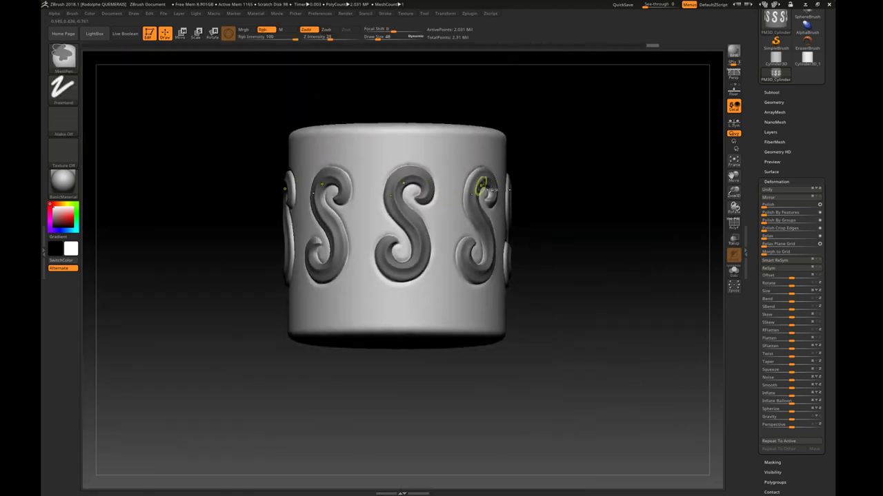
pyautogui.moveTo(531, 154); pyautogui.dragTo(496, 159)
pyautogui.press('ctrl')
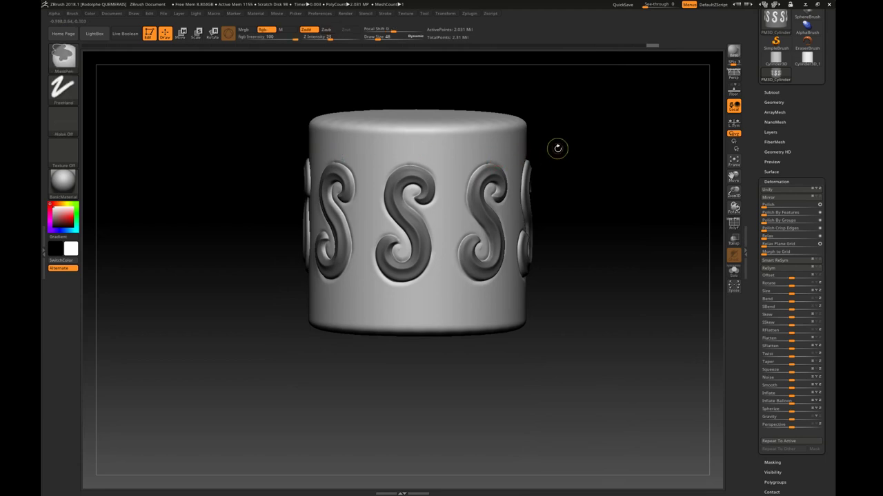
pyautogui.keyDown('ctrl'); pyautogui.moveTo(569, 160); pyautogui.dragTo(595, 183); pyautogui.keyUp('ctrl')
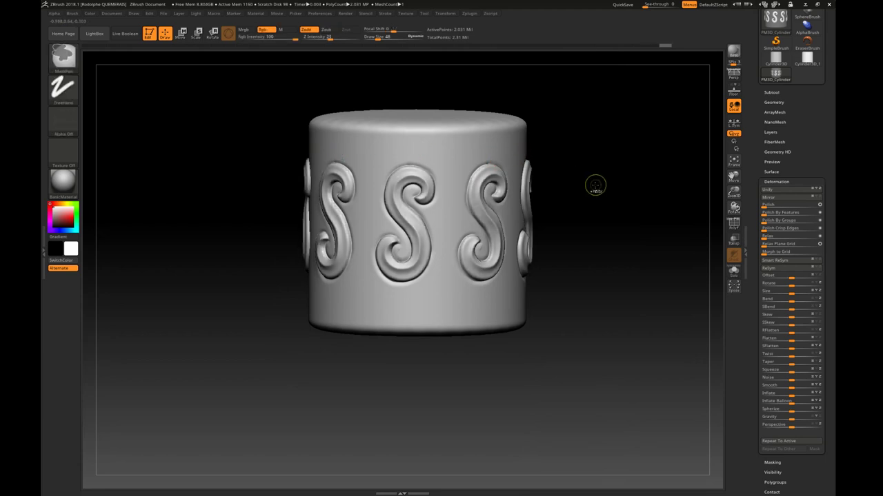
pyautogui.moveTo(424, 166)
pyautogui.mouseDown(button='right')
pyautogui.moveTo(404, 154)
pyautogui.moveTo(437, 192)
pyautogui.mouseUp(button='right')
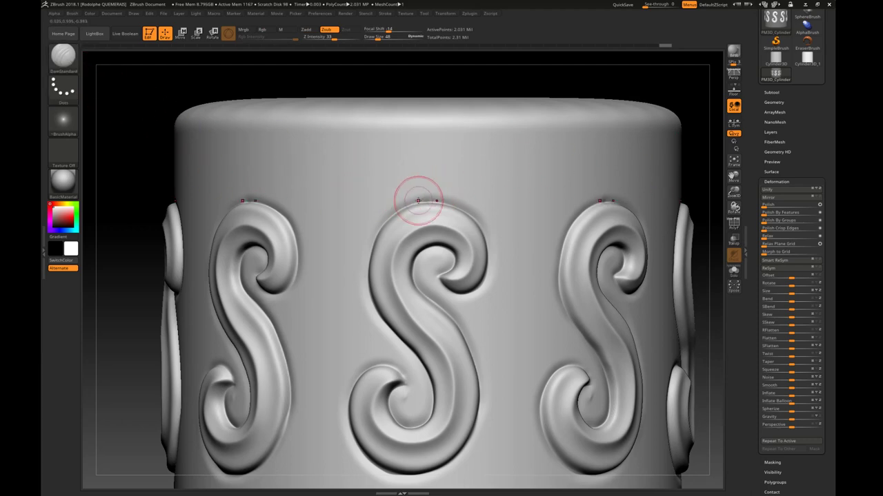
# - Switch to hPolish and polish the surface and left edge around the middle S curl
pyautogui.press('b')
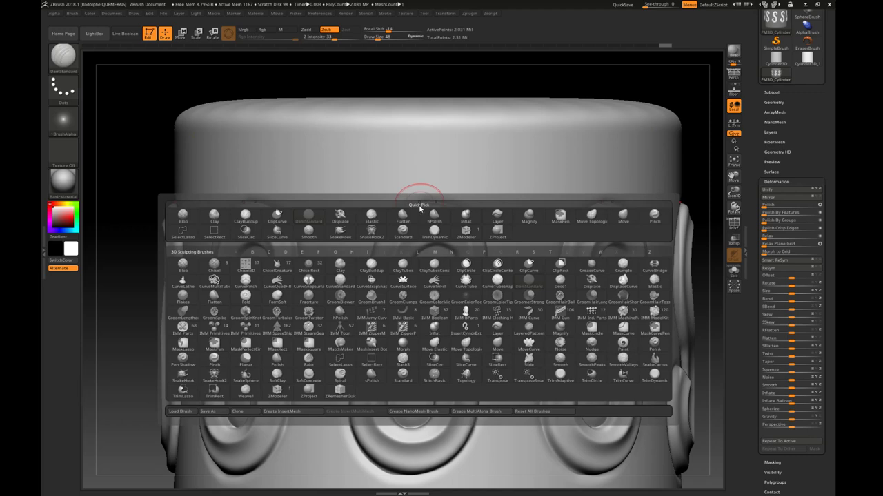
pyautogui.click(433, 214)
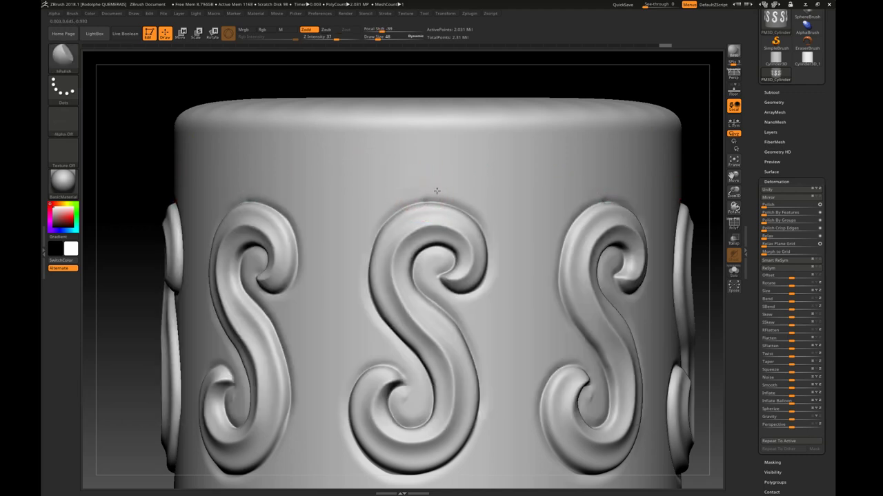
pyautogui.moveTo(436, 191); pyautogui.dragTo(451, 192)
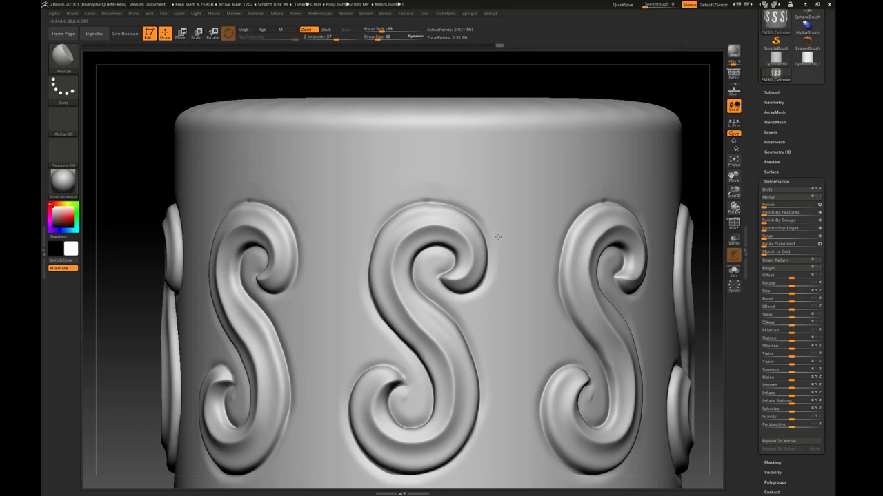
pyautogui.moveTo(495, 293); pyautogui.dragTo(481, 316)
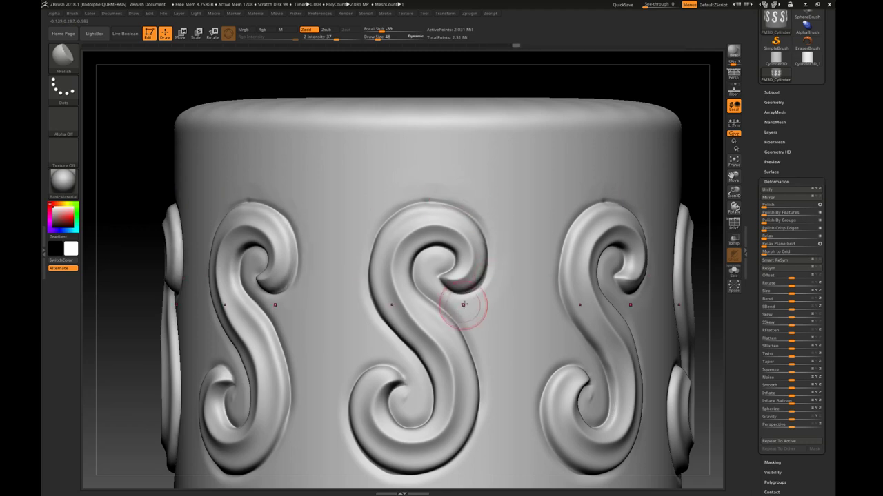
pyautogui.moveTo(493, 393); pyautogui.dragTo(499, 396)
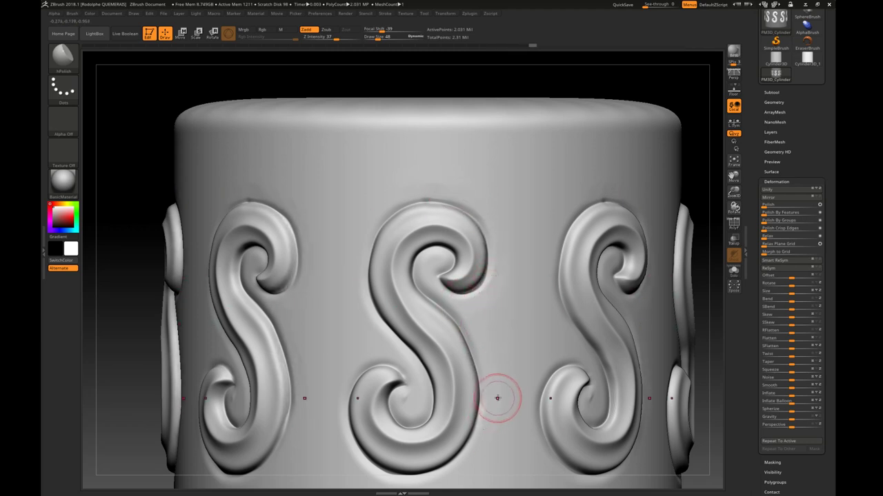
pyautogui.keyDown('alt'); pyautogui.moveTo(138, 290); pyautogui.dragTo(138, 239); pyautogui.keyUp('alt')
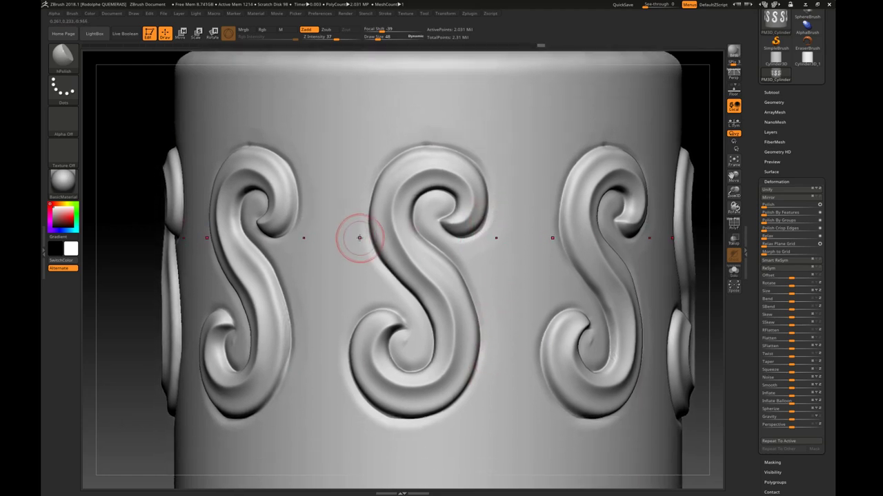
pyautogui.moveTo(354, 236)
pyautogui.mouseDown()
pyautogui.moveTo(381, 281)
pyautogui.moveTo(406, 257)
pyautogui.mouseUp()
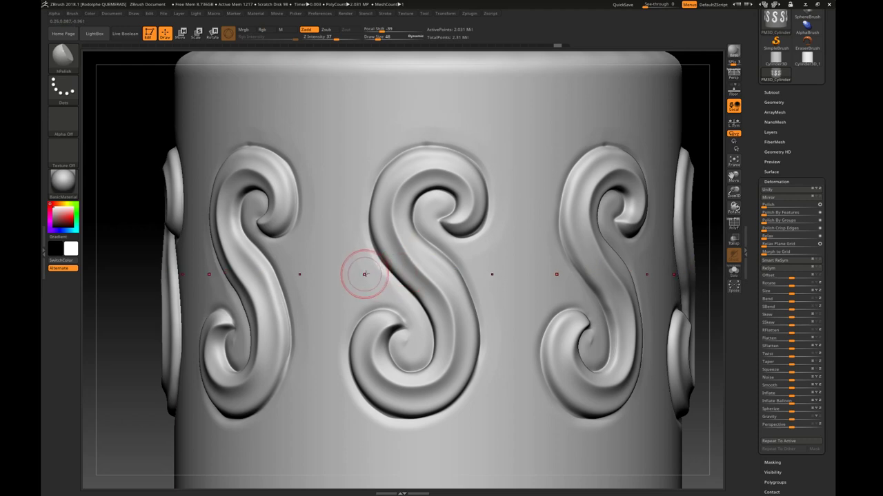
# - Smooth the middle S's lower-left edge and the surface below it, then zoom out to view the cylinder
pyautogui.keyDown('shift'); pyautogui.moveTo(360, 286); pyautogui.dragTo(359, 287); pyautogui.keyUp('shift')
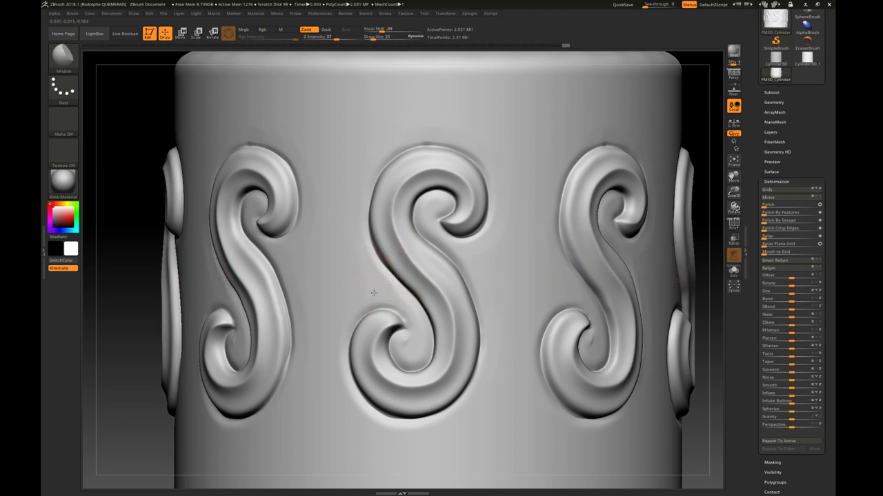
pyautogui.keyDown('shift'); pyautogui.moveTo(364, 278); pyautogui.dragTo(345, 324); pyautogui.keyUp('shift')
pyautogui.keyDown('shift'); pyautogui.moveTo(391, 429); pyautogui.dragTo(419, 423); pyautogui.keyUp('shift')
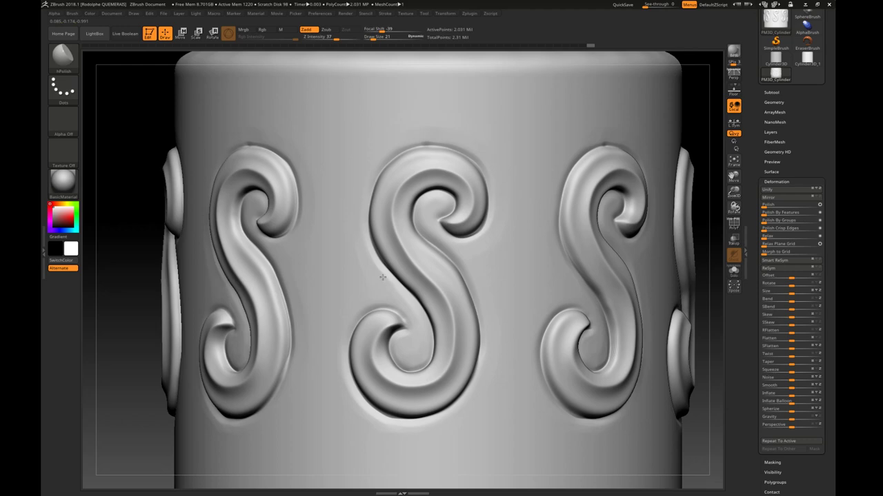
pyautogui.keyDown('ctrl'); pyautogui.moveTo(412, 311); pyautogui.dragTo(402, 245, button='right'); pyautogui.keyUp('ctrl')
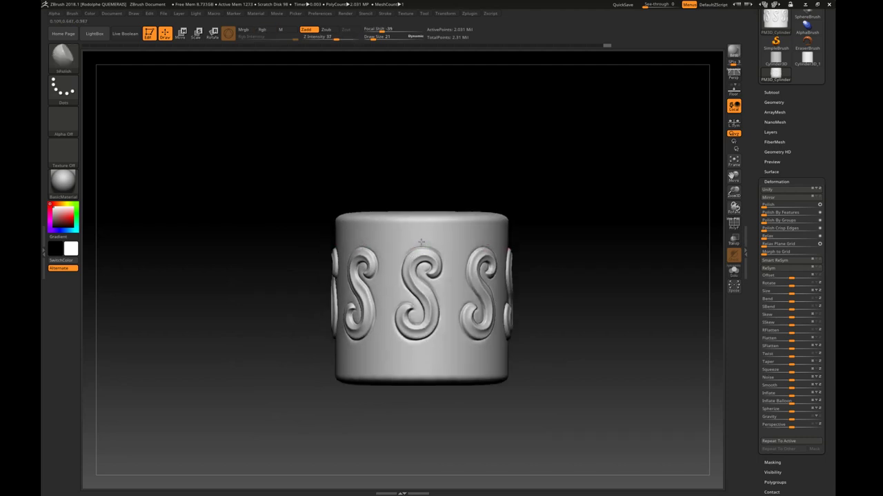
pyautogui.moveTo(414, 240)
pyautogui.mouseDown(button='right')
pyautogui.moveTo(446, 232)
pyautogui.moveTo(416, 230)
pyautogui.moveTo(440, 232)
pyautogui.mouseUp(button='right')
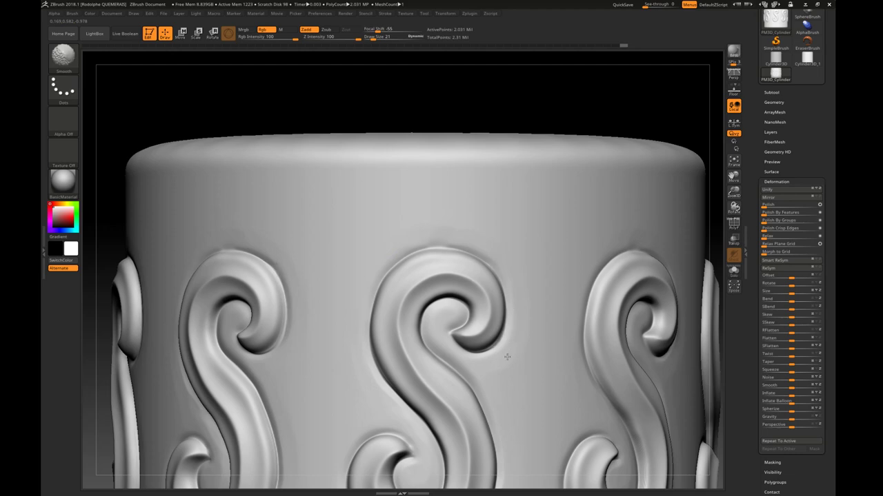
pyautogui.press('b')
pyautogui.press('h')
pyautogui.press('p')
pyautogui.keyDown('ctrl'); pyautogui.moveTo(507, 357); pyautogui.dragTo(507, 414, button='right'); pyautogui.keyUp('ctrl')
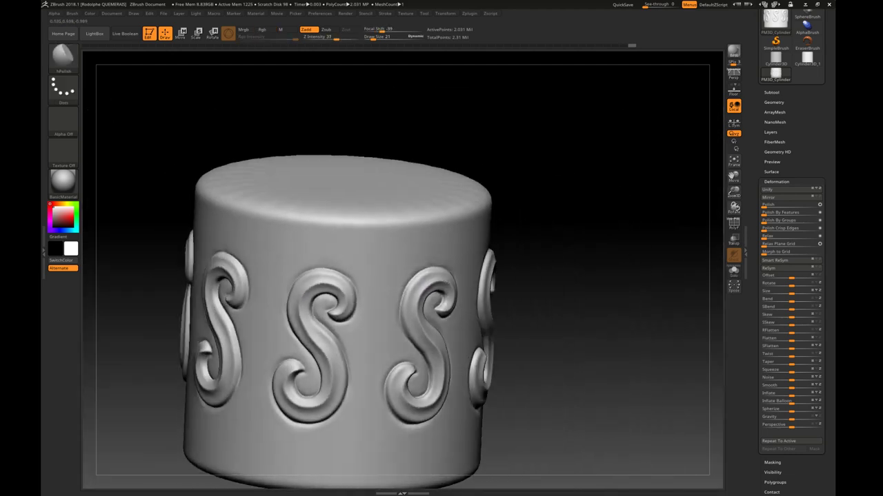
pyautogui.keyDown('alt'); pyautogui.moveTo(300, 219); pyautogui.dragTo(420, 271, button='right'); pyautogui.keyUp('alt')
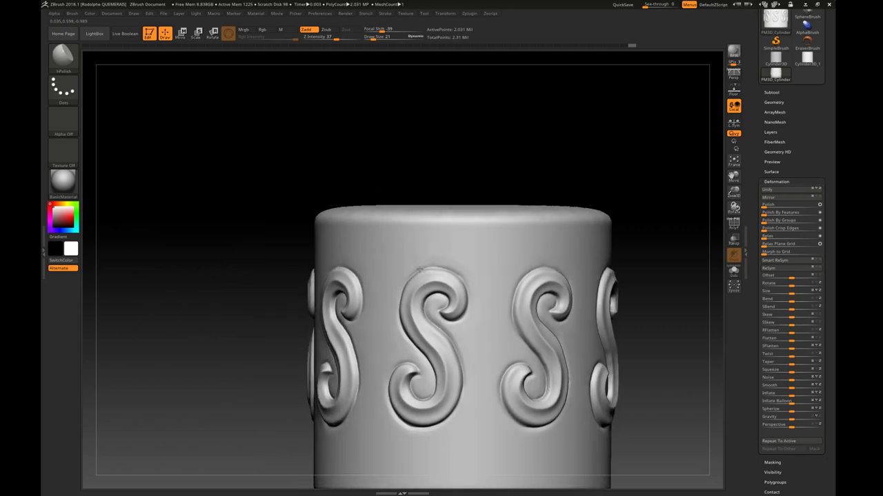
pyautogui.moveTo(418, 256)
pyautogui.mouseDown(button='right')
pyautogui.moveTo(413, 317)
pyautogui.moveTo(402, 228)
pyautogui.moveTo(386, 269)
pyautogui.moveTo(425, 227)
pyautogui.moveTo(405, 223)
pyautogui.moveTo(415, 229)
pyautogui.moveTo(425, 215)
pyautogui.moveTo(435, 230)
pyautogui.moveTo(423, 203)
pyautogui.moveTo(443, 216)
pyautogui.moveTo(436, 213)
pyautogui.mouseUp(button='right')
pyautogui.press('shift')
pyautogui.press('shift')
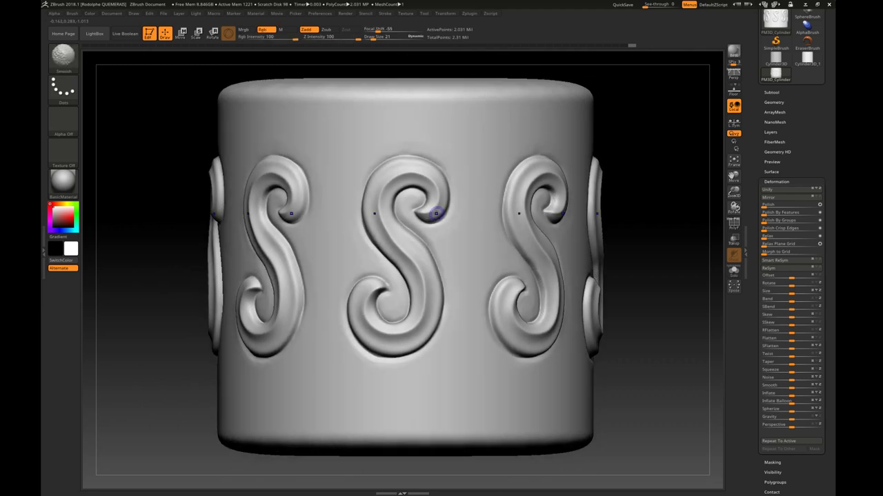
pyautogui.hotkey('ctrl', 'z')
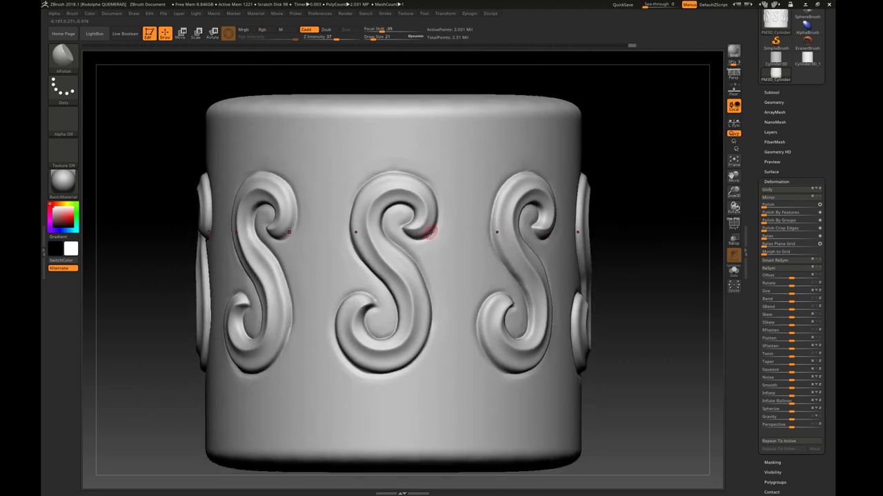
pyautogui.hotkey('ctrl', 'shift', 'z')
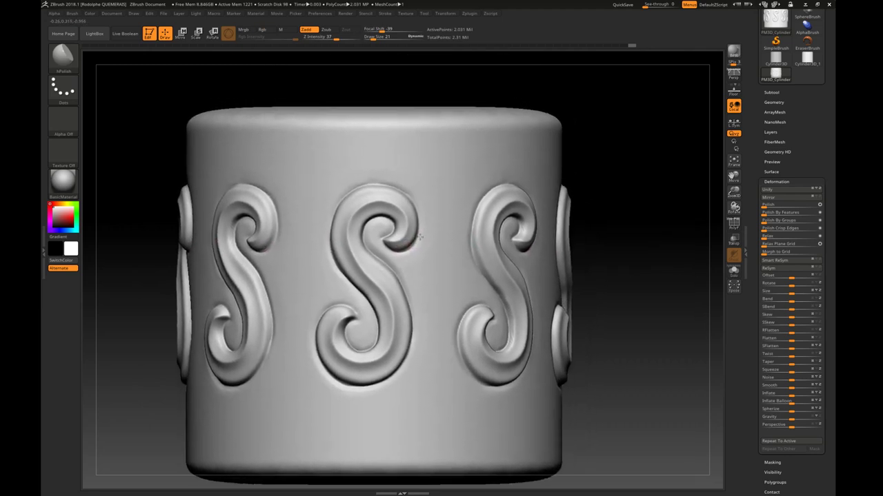
pyautogui.hotkey('ctrl', 'z')
pyautogui.hotkey('ctrl', 'shift', 'z')
pyautogui.hotkey('ctrl', 'z')
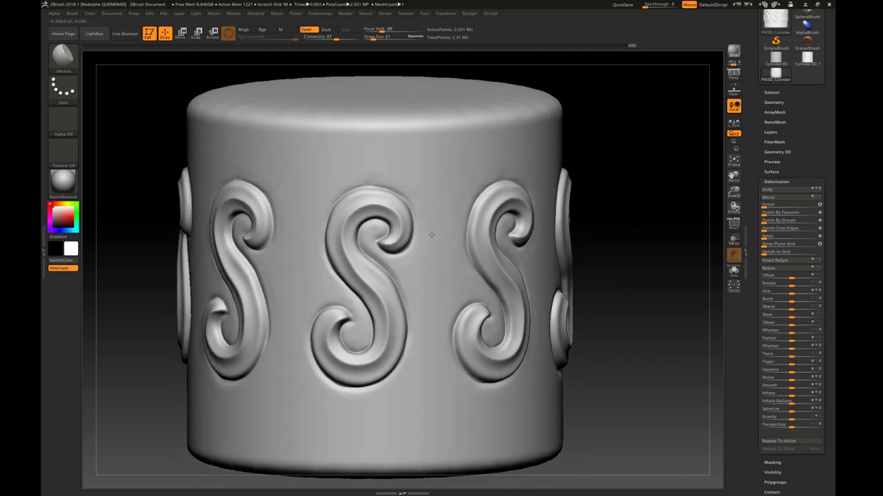
pyautogui.hotkey('ctrl', 'shift', 'z')
pyautogui.hotkey('ctrl', 'z')
pyautogui.hotkey('ctrl', 'shift', 'z')
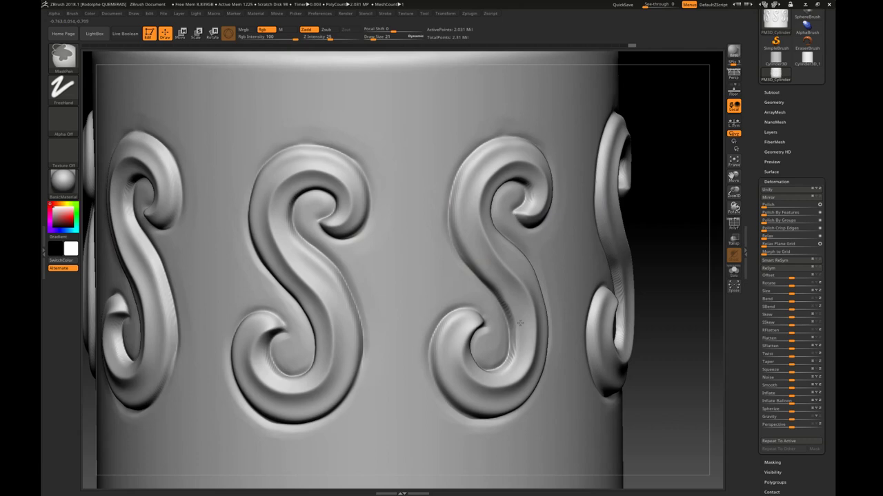
pyautogui.moveTo(519, 283)
pyautogui.mouseDown(button='right')
pyautogui.moveTo(501, 282)
pyautogui.moveTo(503, 253)
pyautogui.moveTo(707, 48)
pyautogui.mouseUp(button='right')
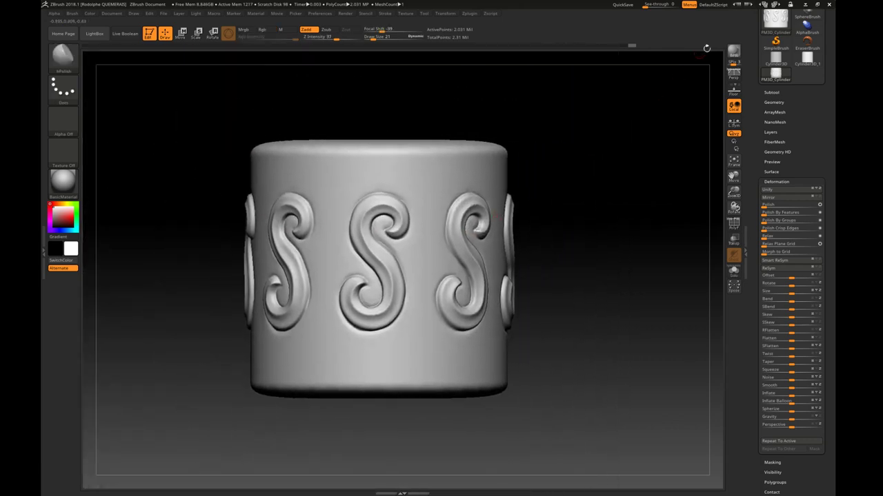
# - Switch the active tool from the cylinder to SimpleBrush and clear the canvas with Ctrl+N
pyautogui.moveTo(825, 111); pyautogui.dragTo(824, 162)
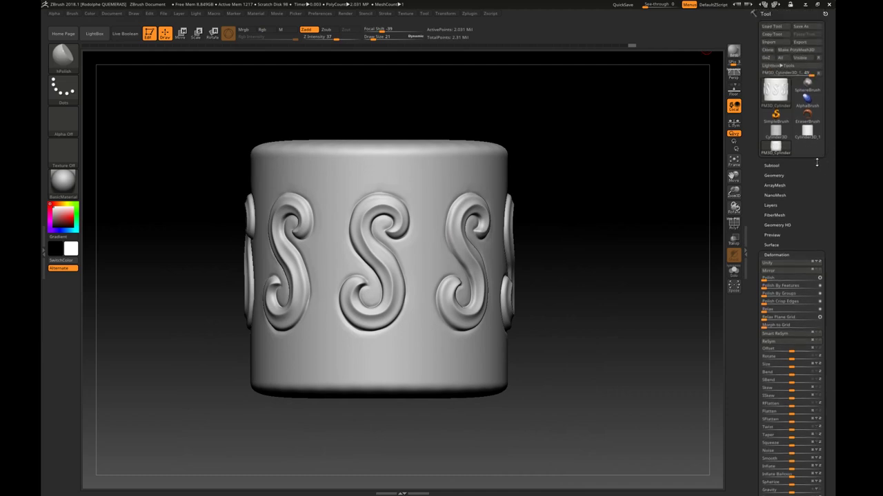
pyautogui.click(776, 116)
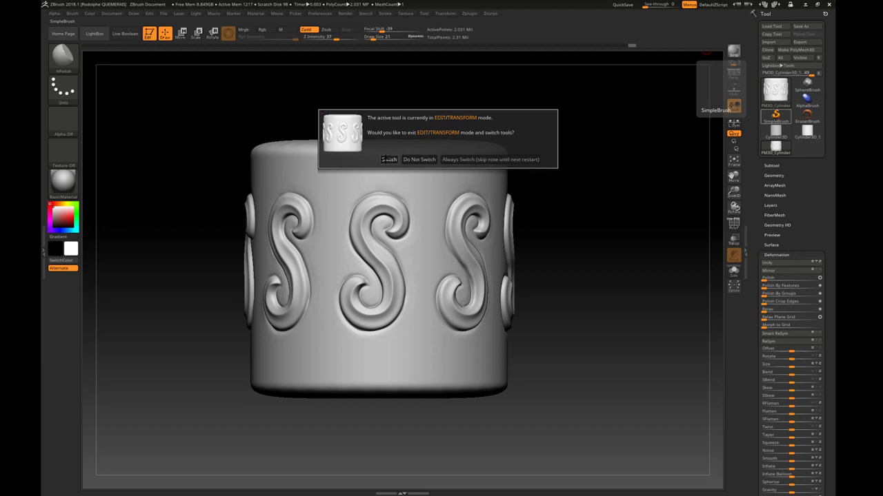
pyautogui.click(389, 159)
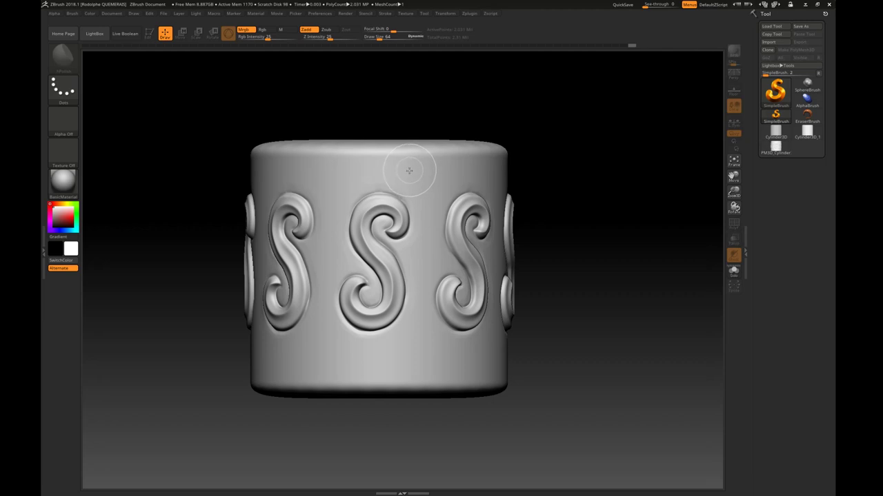
pyautogui.hotkey('ctrl', 'n')
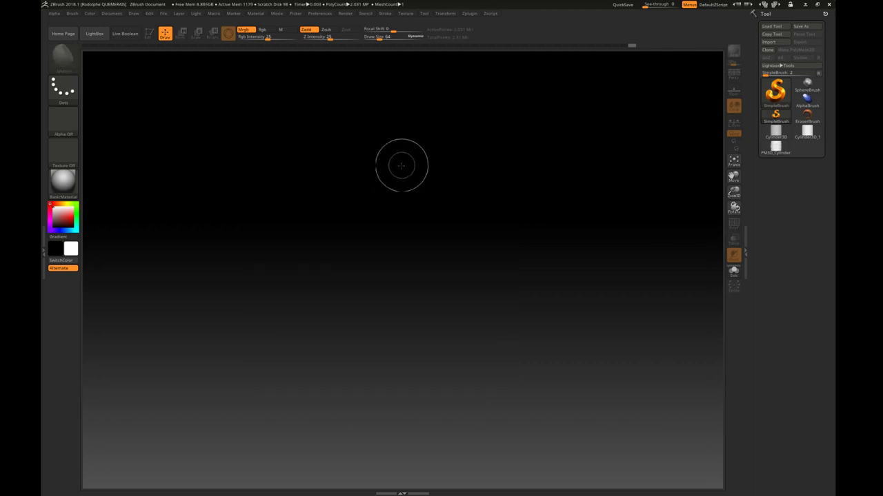
# - Pick the Plane3D primitive and draw it in the centre of the canvas
pyautogui.click(775, 118)
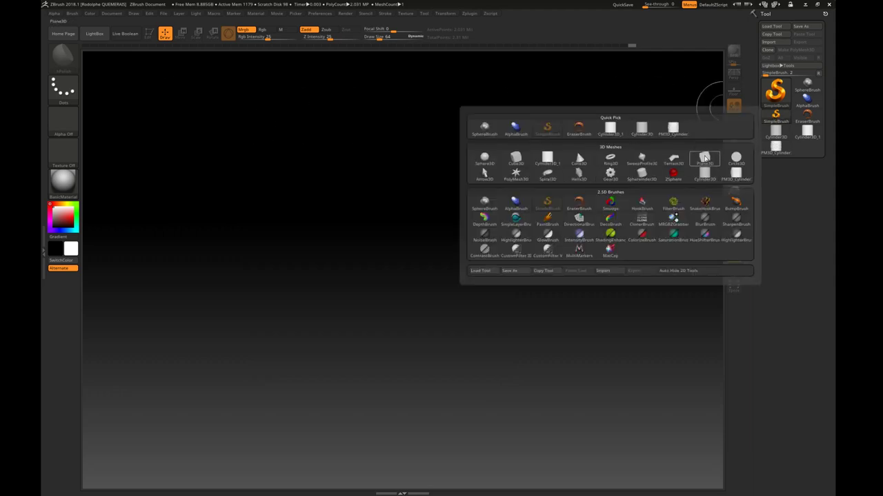
pyautogui.click(705, 158)
pyautogui.moveTo(383, 310); pyautogui.dragTo(384, 72)
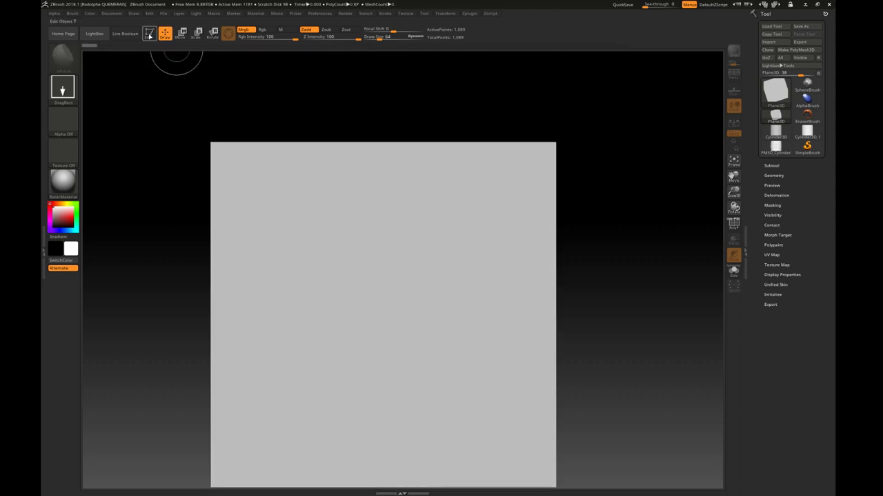
# - Put the plane in Edit mode, frame it, show PolyF and make it a PolyMesh3D
pyautogui.click(149, 34)
pyautogui.press('f')
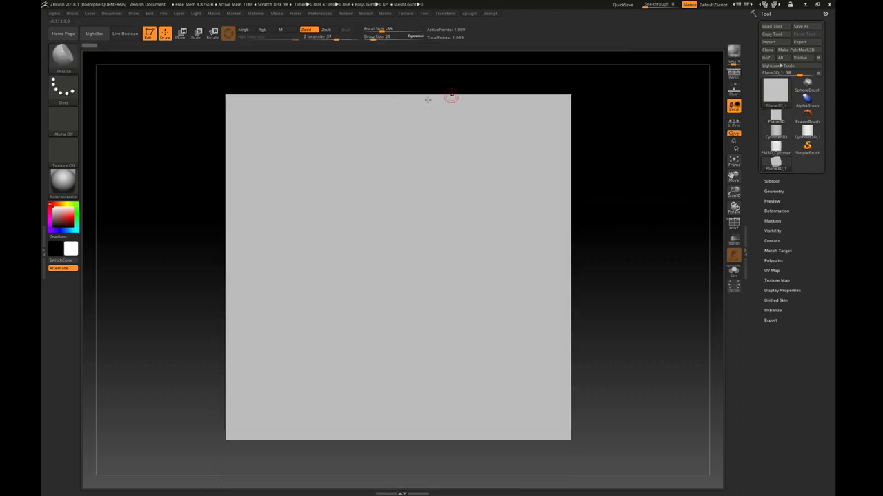
pyautogui.click(734, 224)
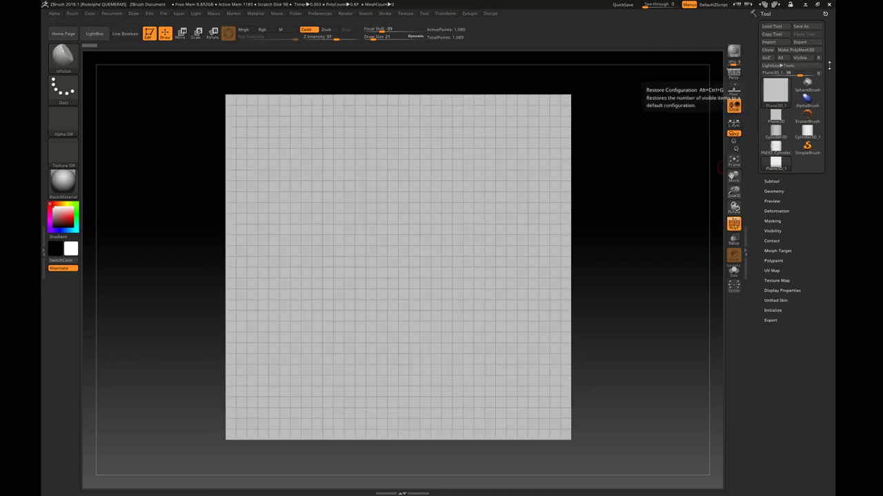
pyautogui.click(799, 50)
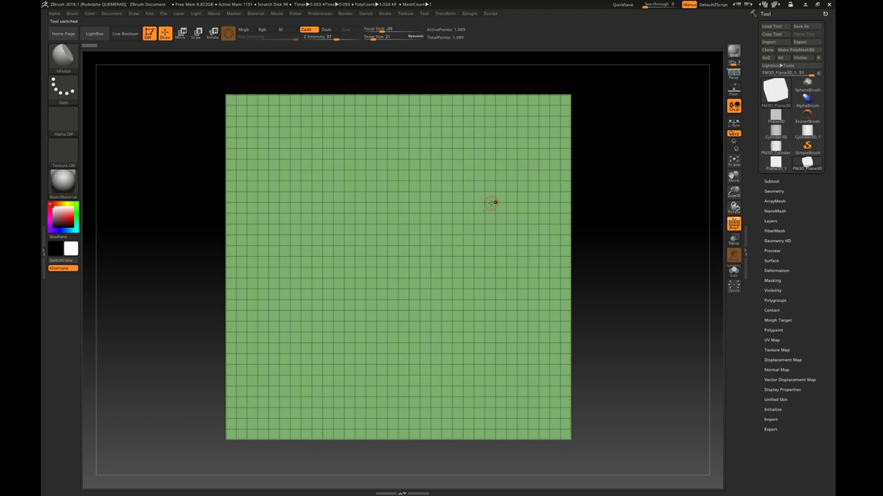
# - Test a subdivision, undo back to the coarser grid, and turn PolyF off
pyautogui.press('ctrl')
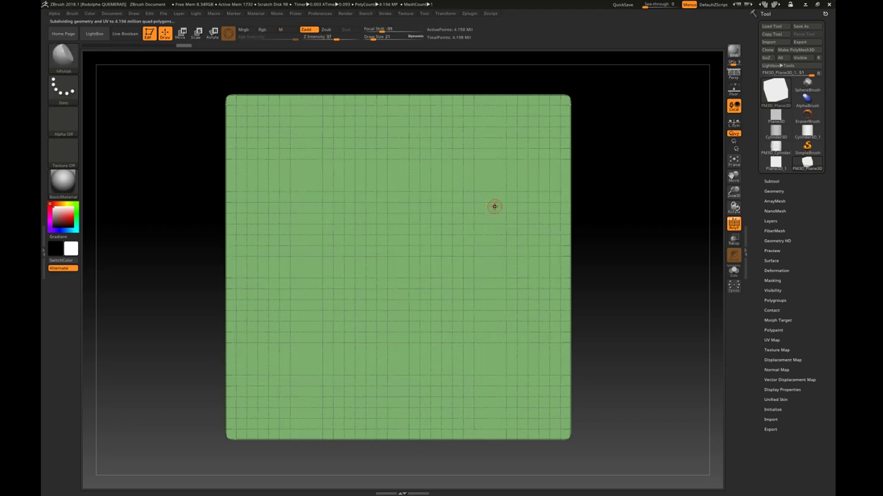
pyautogui.press('ctrl')
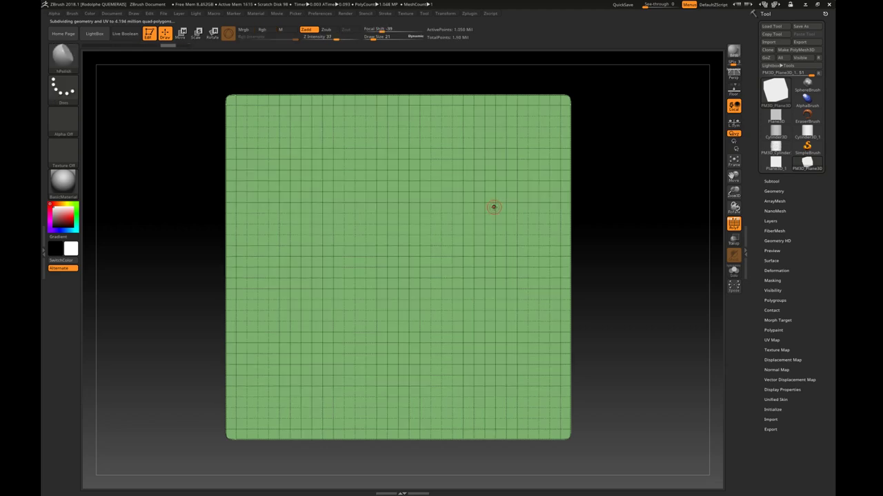
pyautogui.hotkey('ctrl', 'z')
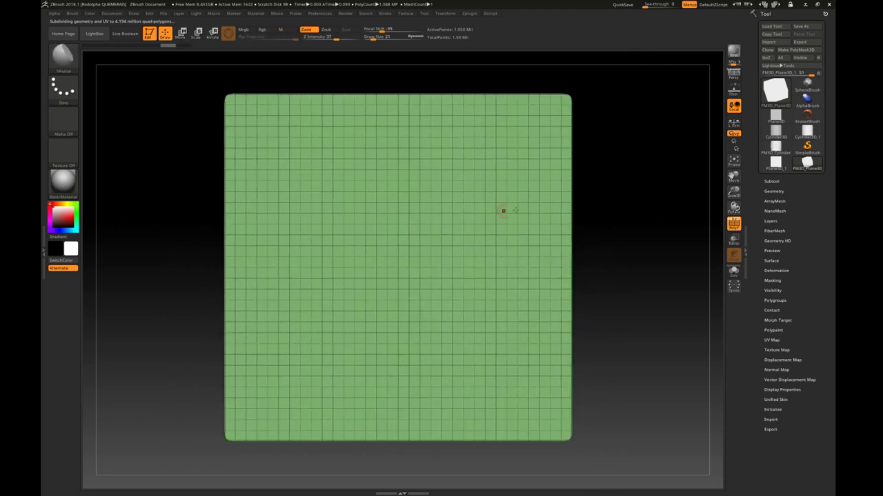
pyautogui.click(733, 223)
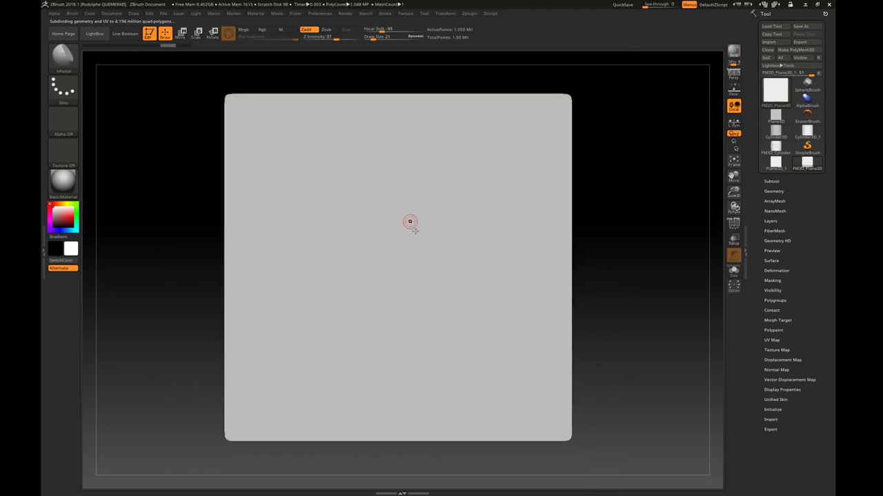
# - Enlarge the brush to size 86 and select the Standard brush
pyautogui.moveTo(410, 223)
pyautogui.keyDown('alt'); pyautogui.mouseDown(button='right')
pyautogui.moveTo(424, 211)
pyautogui.moveTo(417, 214)
pyautogui.mouseUp(button='right'); pyautogui.keyUp('alt')
pyautogui.press('s')
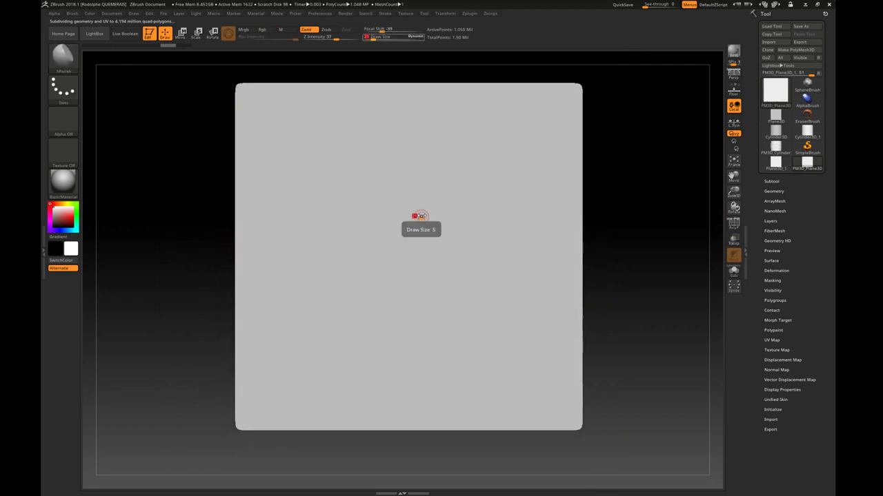
pyautogui.moveTo(421, 215); pyautogui.dragTo(441, 215)
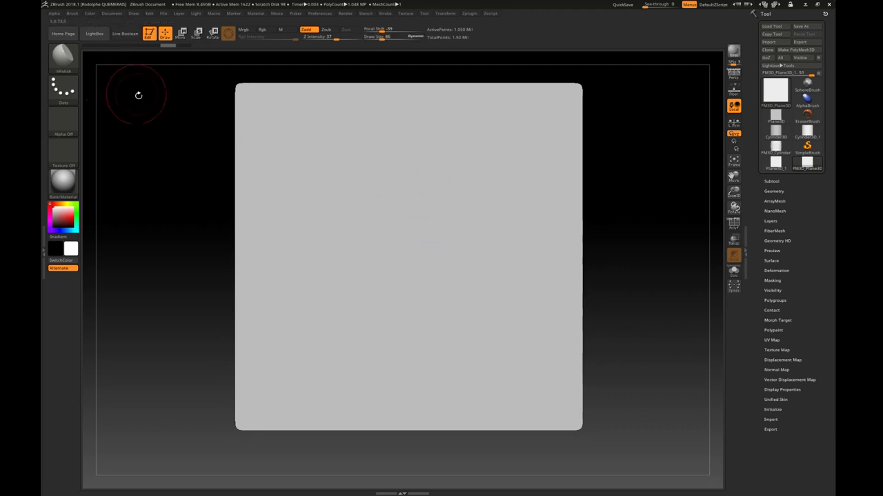
pyautogui.press('b')
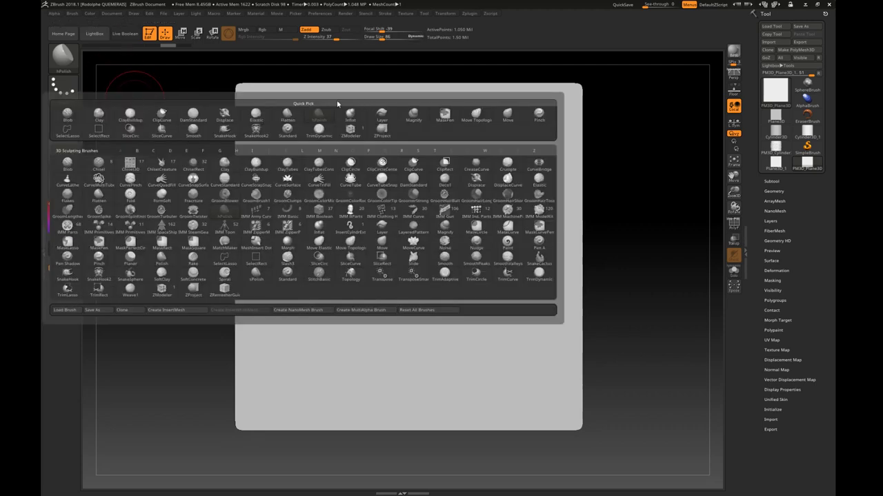
pyautogui.click(288, 130)
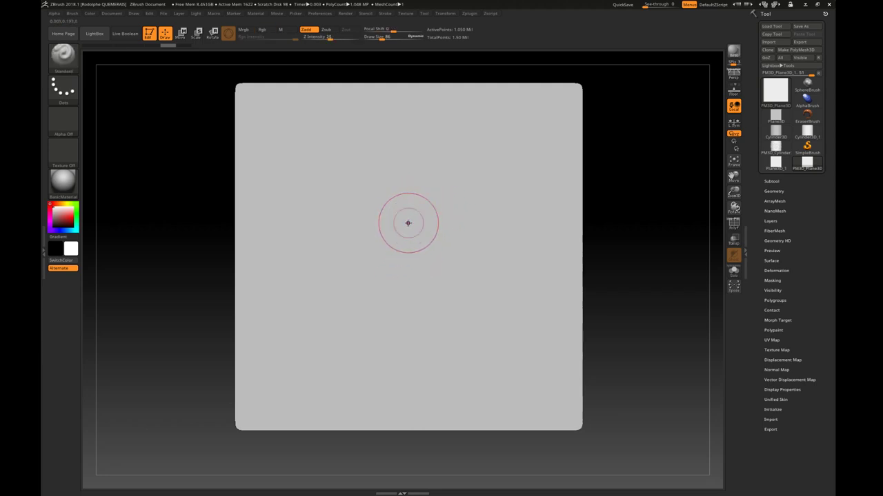
# - Set the Shift-Smooth brush size to 81
pyautogui.press('shift')
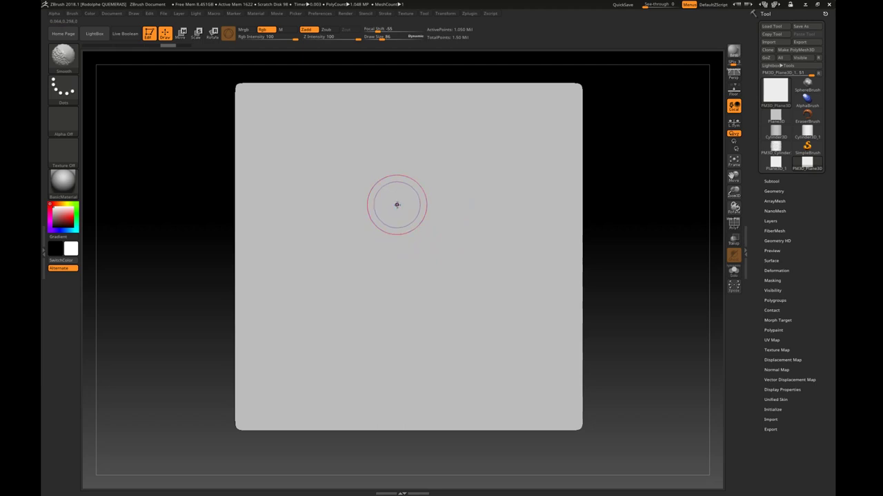
pyautogui.press('s')
pyautogui.click(405, 203)
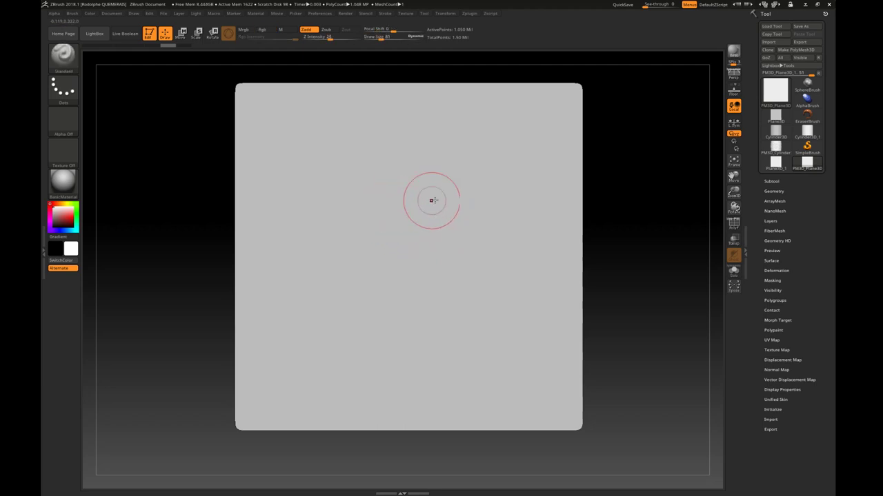
pyautogui.press('shift')
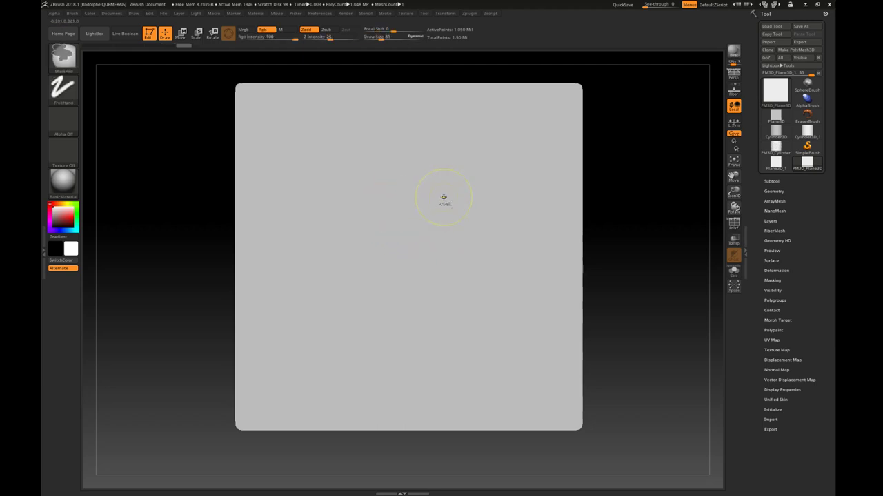
# - Mask the S's upper and lower curves on the plane after undoing two failed strokes
pyautogui.moveTo(446, 194)
pyautogui.keyDown('ctrl'); pyautogui.mouseDown()
pyautogui.moveTo(414, 178)
pyautogui.moveTo(393, 205)
pyautogui.moveTo(389, 227)
pyautogui.moveTo(406, 307)
pyautogui.moveTo(355, 307)
pyautogui.moveTo(350, 286)
pyautogui.mouseUp(); pyautogui.keyUp('ctrl')
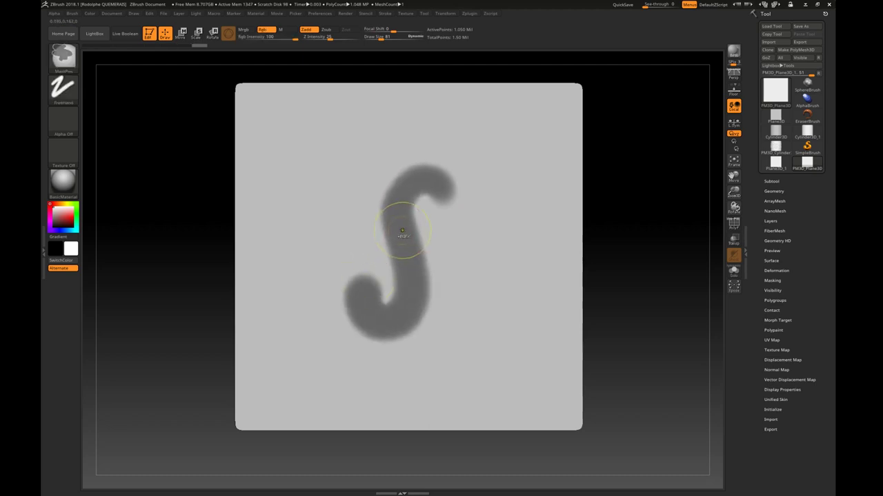
pyautogui.hotkey('ctrl', 'z')
pyautogui.moveTo(430, 192)
pyautogui.keyDown('ctrl'); pyautogui.mouseDown()
pyautogui.moveTo(410, 173)
pyautogui.moveTo(380, 207)
pyautogui.moveTo(426, 293)
pyautogui.moveTo(396, 331)
pyautogui.moveTo(358, 300)
pyautogui.moveTo(372, 287)
pyautogui.mouseUp(); pyautogui.keyUp('ctrl')
pyautogui.hotkey('ctrl', 'z')
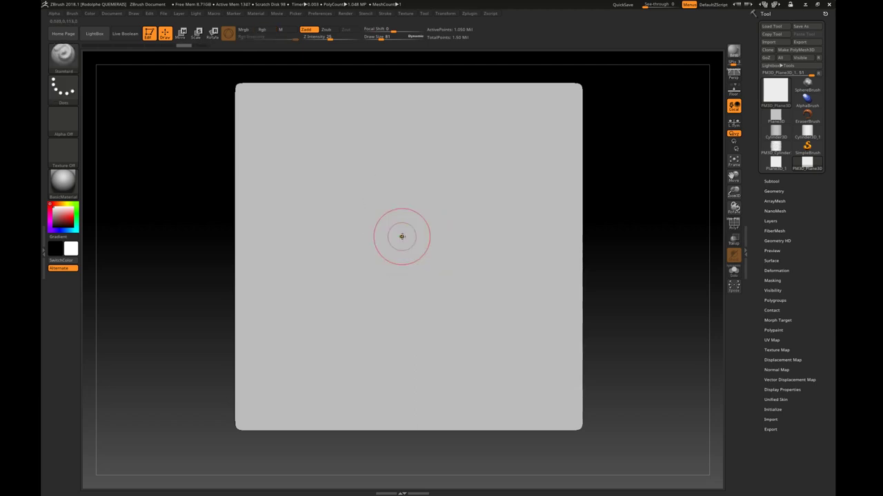
pyautogui.press('s')
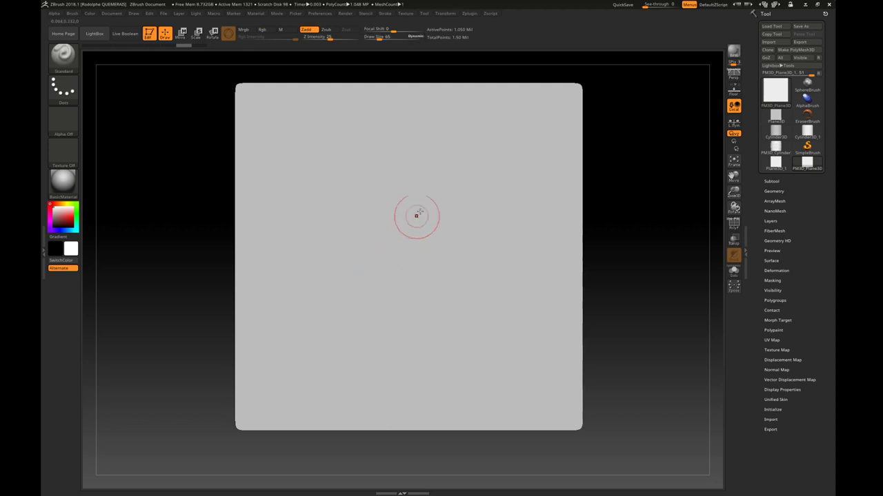
pyautogui.press('ctrl')
pyautogui.moveTo(425, 203)
pyautogui.keyDown('ctrl'); pyautogui.mouseDown()
pyautogui.moveTo(425, 173)
pyautogui.moveTo(390, 164)
pyautogui.moveTo(372, 193)
pyautogui.moveTo(383, 239)
pyautogui.moveTo(415, 287)
pyautogui.moveTo(406, 323)
pyautogui.moveTo(366, 327)
pyautogui.moveTo(348, 304)
pyautogui.moveTo(365, 281)
pyautogui.moveTo(372, 295)
pyautogui.mouseUp(); pyautogui.keyUp('ctrl')
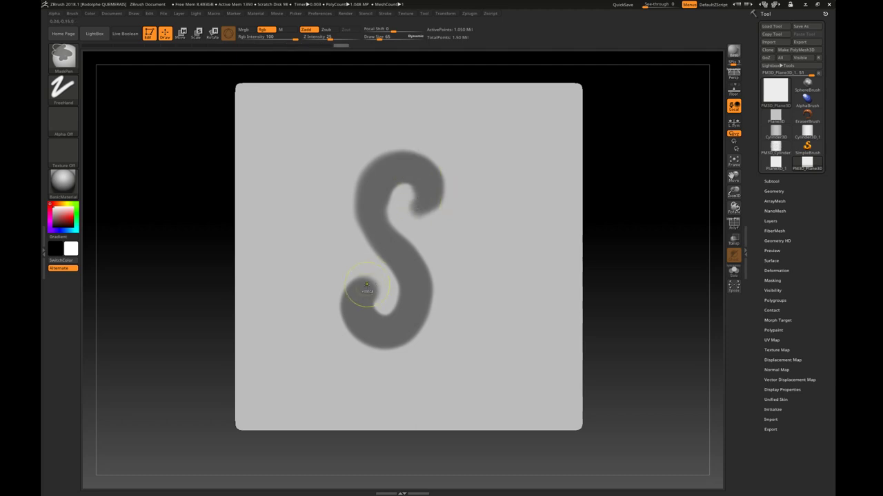
pyautogui.moveTo(348, 335); pyautogui.dragTo(386, 344)
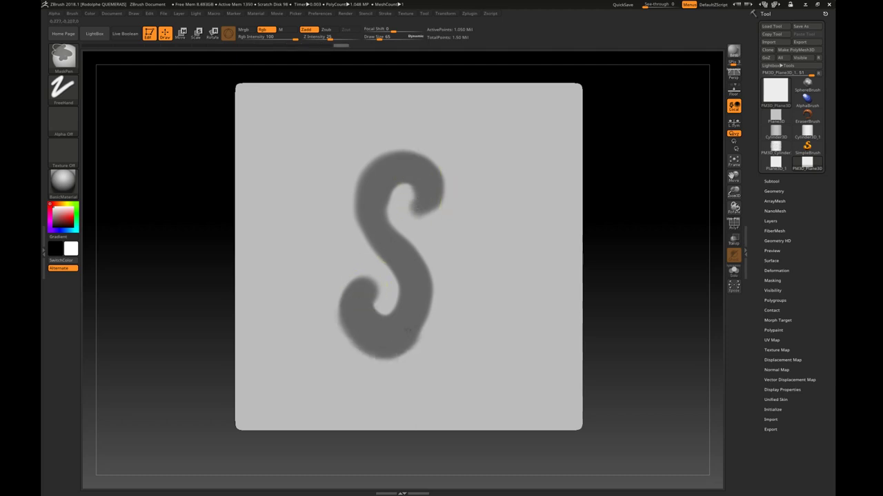
# - Lower the brush size to 42, clean up both S curls, and return to the front view
pyautogui.press('ctrl')
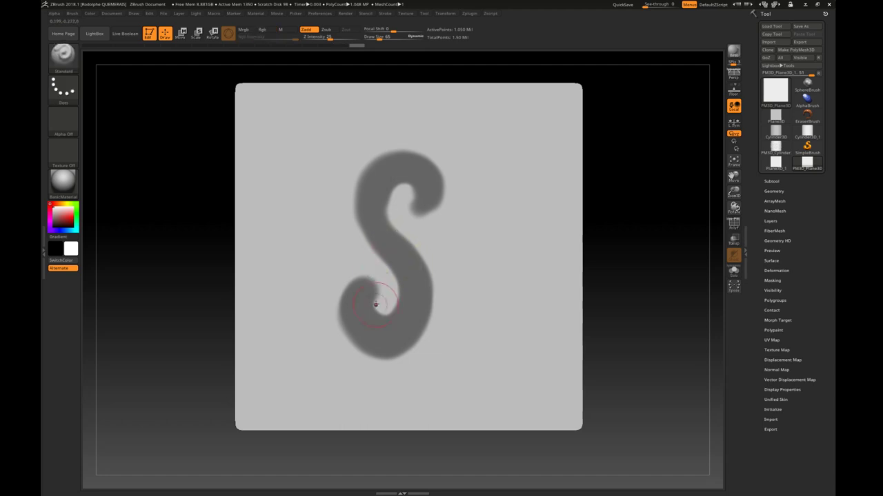
pyautogui.press('s')
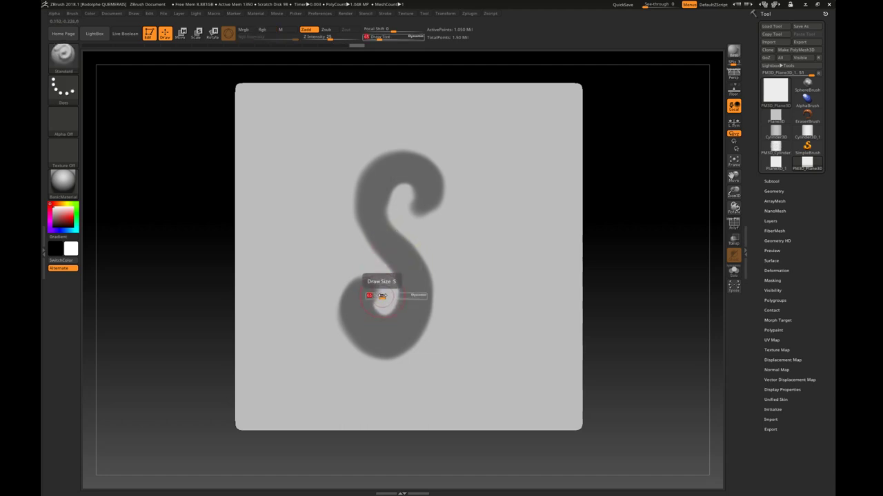
pyautogui.moveTo(383, 295); pyautogui.dragTo(380, 295)
pyautogui.keyDown('ctrl'); pyautogui.moveTo(380, 295); pyautogui.dragTo(385, 303, button='right'); pyautogui.keyUp('ctrl')
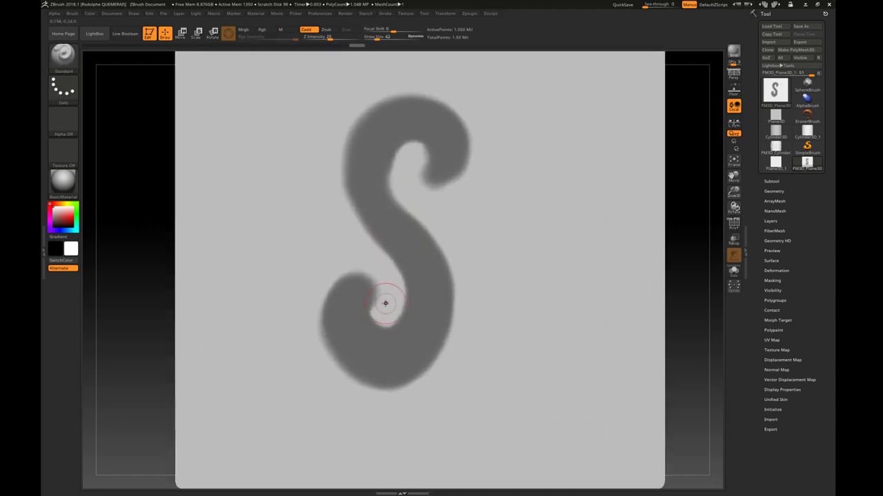
pyautogui.moveTo(371, 306)
pyautogui.keyDown('ctrl'); pyautogui.keyDown('alt'); pyautogui.mouseDown()
pyautogui.moveTo(374, 321)
pyautogui.moveTo(392, 322)
pyautogui.moveTo(396, 304)
pyautogui.mouseUp(); pyautogui.keyUp('alt'); pyautogui.keyUp('ctrl')
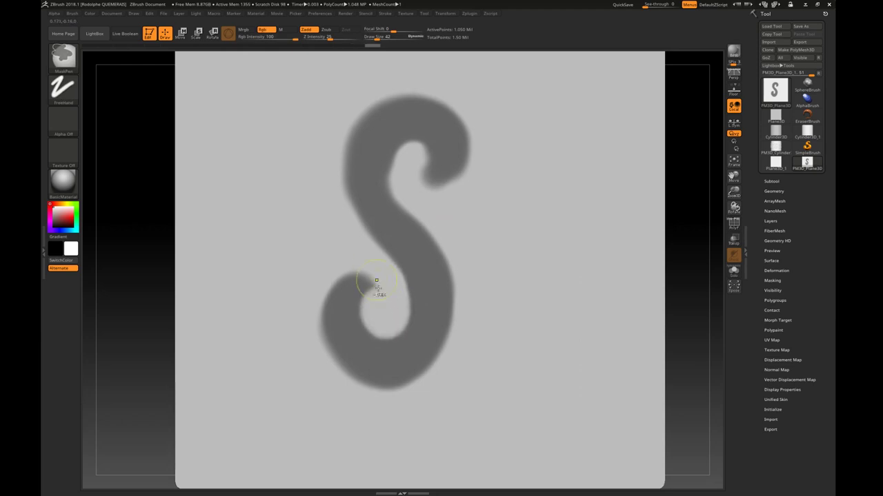
pyautogui.moveTo(385, 331)
pyautogui.keyDown('ctrl'); pyautogui.mouseDown()
pyautogui.moveTo(414, 275)
pyautogui.moveTo(410, 157)
pyautogui.moveTo(399, 180)
pyautogui.mouseUp(); pyautogui.keyUp('ctrl')
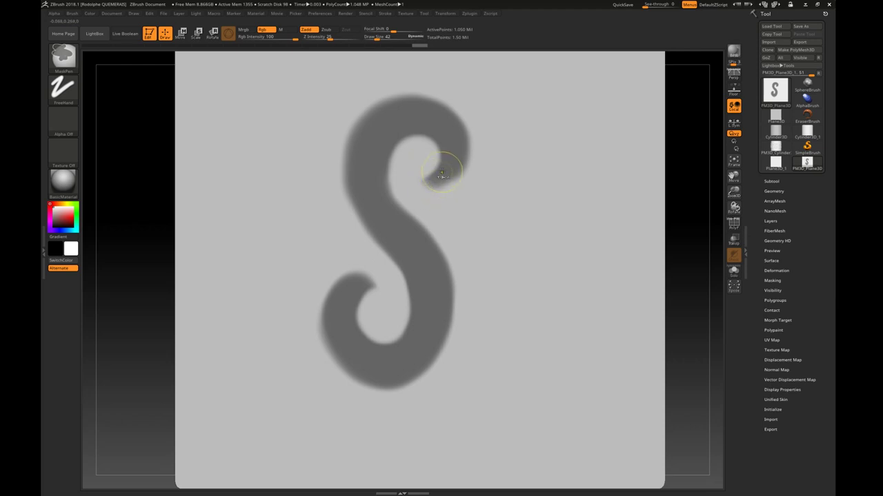
pyautogui.moveTo(441, 173)
pyautogui.keyDown('ctrl'); pyautogui.mouseDown()
pyautogui.moveTo(425, 181)
pyautogui.moveTo(428, 162)
pyautogui.moveTo(492, 146)
pyautogui.moveTo(486, 150)
pyautogui.mouseUp(); pyautogui.keyUp('ctrl')
pyautogui.moveTo(468, 134)
pyautogui.keyDown('ctrl'); pyautogui.mouseDown(button='right')
pyautogui.moveTo(431, 194)
pyautogui.moveTo(448, 184)
pyautogui.moveTo(431, 223)
pyautogui.mouseUp(button='right'); pyautogui.keyUp('ctrl')
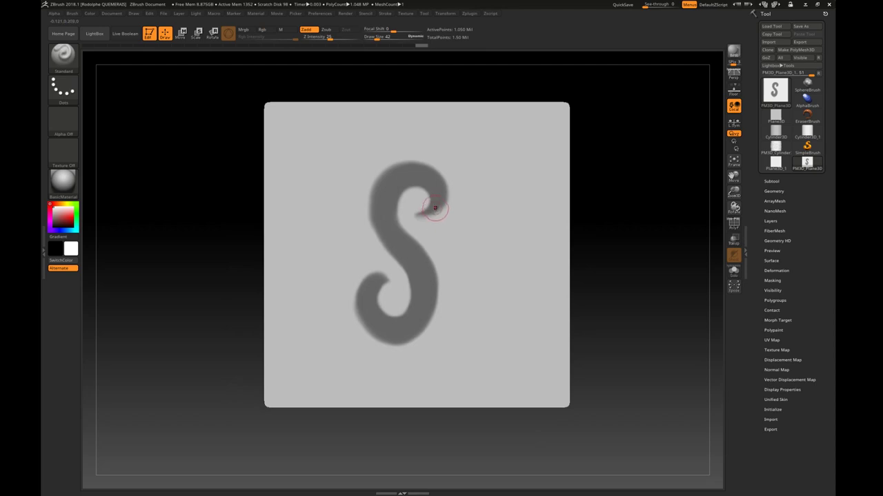
pyautogui.keyDown('shift'); pyautogui.moveTo(437, 193); pyautogui.dragTo(438, 193, button='right'); pyautogui.keyUp('shift')
# - Extract the masked S as thick geometry, accept it, and rename the subtool Ornement
pyautogui.click(773, 181)
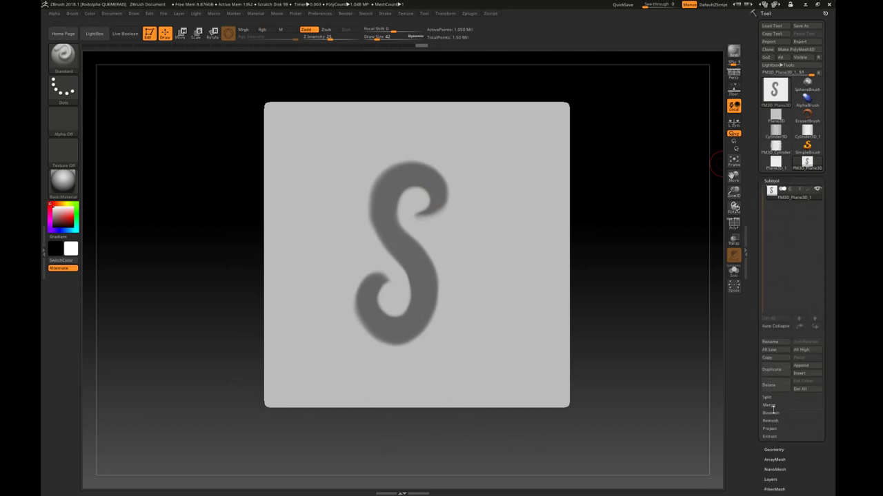
pyautogui.click(770, 437)
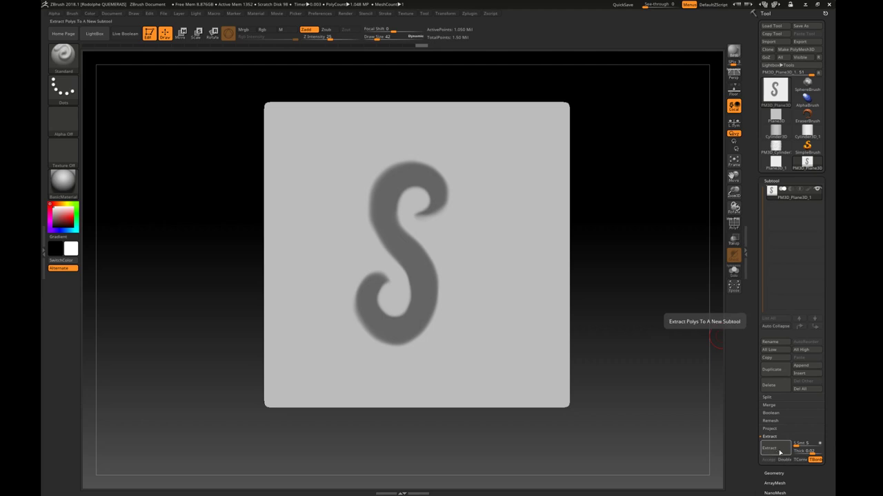
pyautogui.click(775, 449)
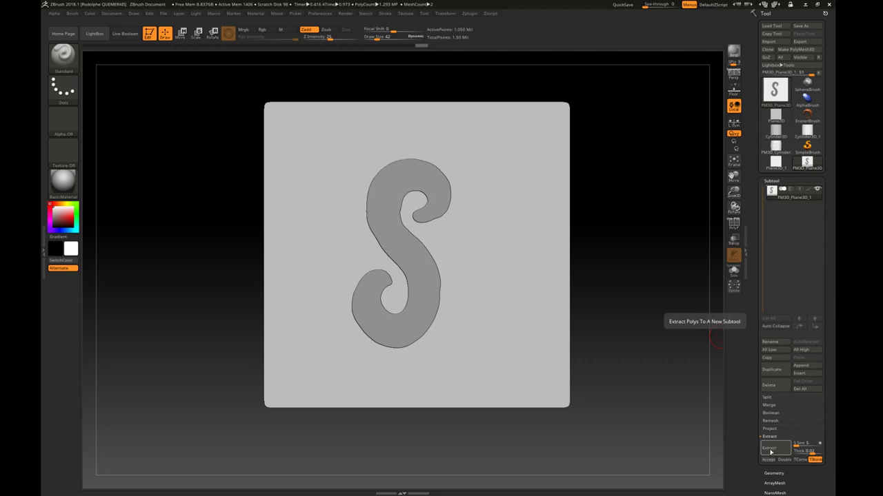
pyautogui.click(767, 460)
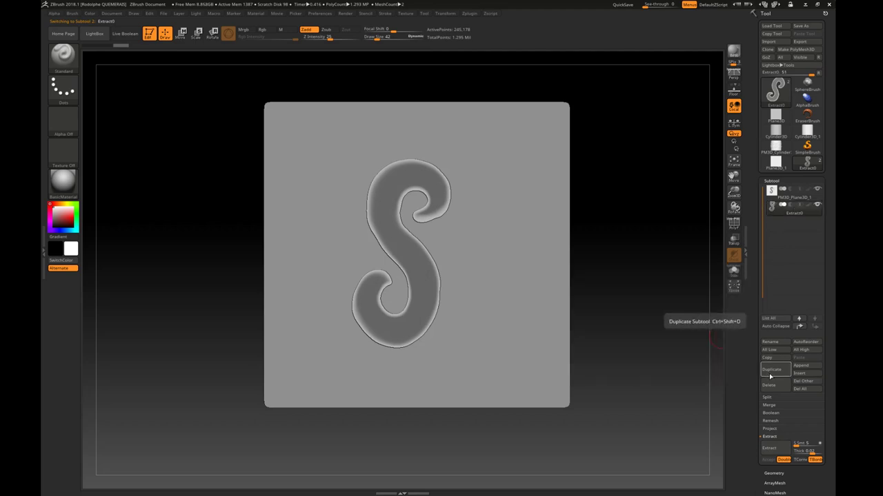
pyautogui.click(769, 341)
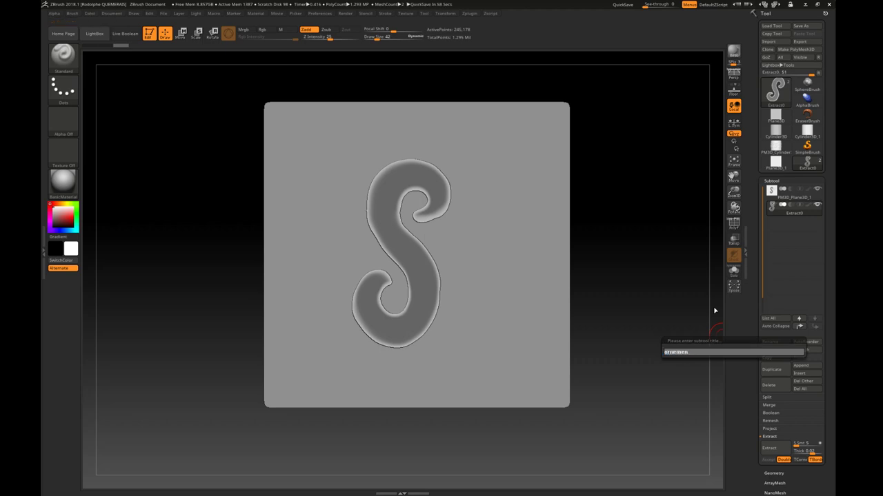
pyautogui.press('Return')
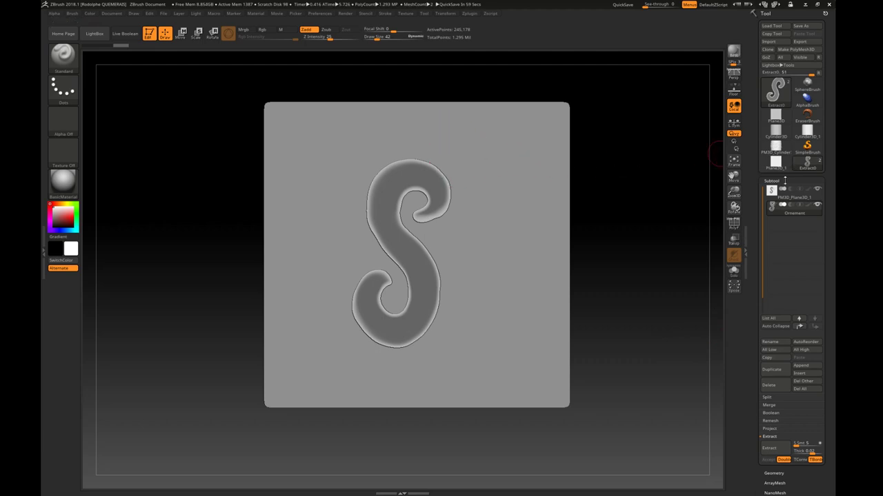
# - Hide the plane subtool and rotate the Ornement S with PolyF on to see its thickness
pyautogui.click(816, 190)
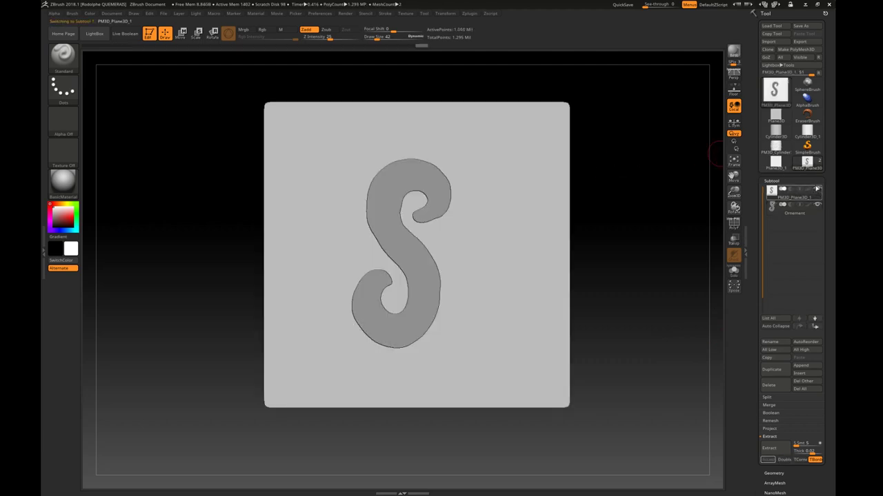
pyautogui.keyDown('shift'); pyautogui.click(816, 206); pyautogui.keyUp('shift')
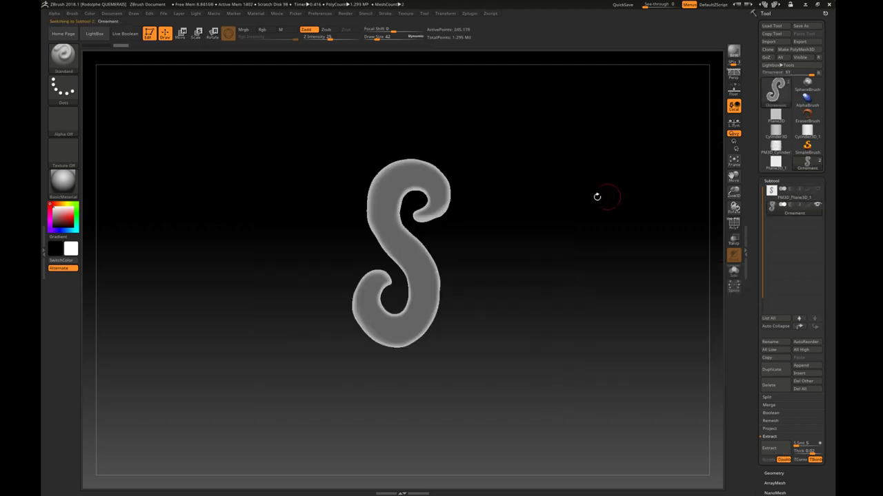
pyautogui.moveTo(536, 231)
pyautogui.mouseDown()
pyautogui.moveTo(516, 239)
pyautogui.moveTo(530, 183)
pyautogui.moveTo(595, 206)
pyautogui.mouseUp()
pyautogui.click(733, 224)
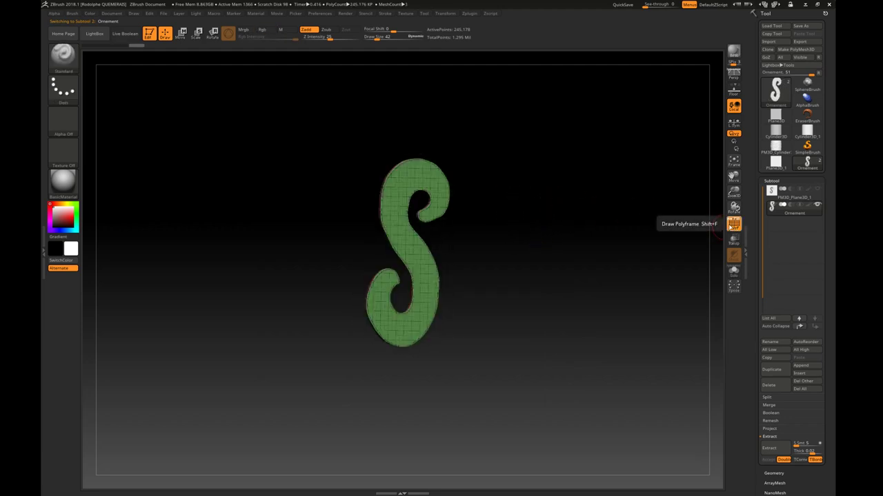
pyautogui.moveTo(496, 217)
pyautogui.mouseDown()
pyautogui.moveTo(549, 201)
pyautogui.moveTo(495, 209)
pyautogui.moveTo(475, 254)
pyautogui.moveTo(473, 237)
pyautogui.moveTo(512, 201)
pyautogui.moveTo(531, 232)
pyautogui.moveTo(551, 220)
pyautogui.moveTo(518, 207)
pyautogui.moveTo(562, 195)
pyautogui.moveTo(514, 195)
pyautogui.moveTo(548, 198)
pyautogui.moveTo(518, 199)
pyautogui.moveTo(513, 217)
pyautogui.mouseUp()
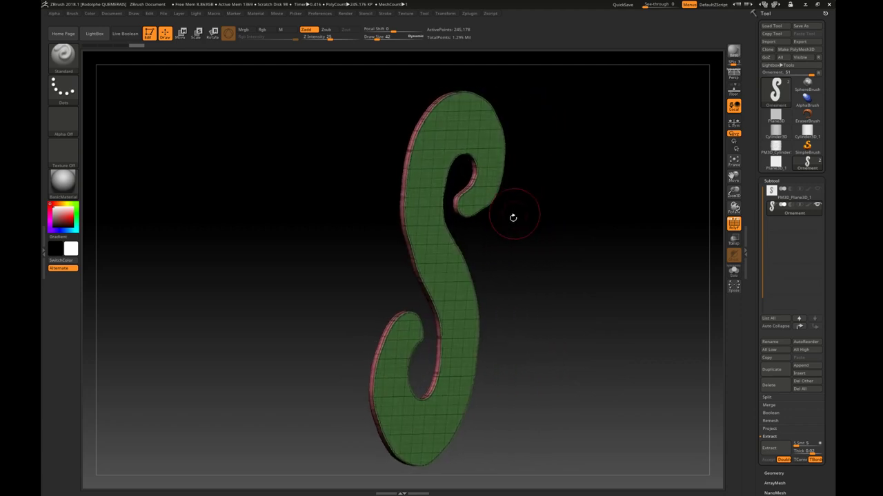
# - Hide the S's side and back polygons with rectangle selection, keeping the front face
pyautogui.hotkey('ctrl', 'shift')
pyautogui.keyDown('ctrl'); pyautogui.keyDown('shift'); pyautogui.click(445, 264); pyautogui.keyUp('shift'); pyautogui.keyUp('ctrl')
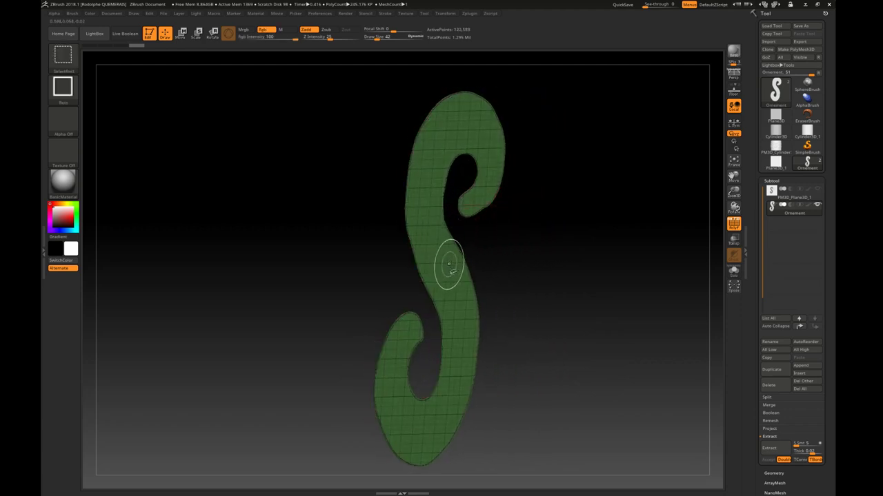
pyautogui.keyDown('ctrl'); pyautogui.keyDown('shift'); pyautogui.moveTo(501, 225); pyautogui.dragTo(558, 245); pyautogui.keyUp('shift'); pyautogui.keyUp('ctrl')
pyautogui.moveTo(531, 238)
pyautogui.mouseDown()
pyautogui.moveTo(495, 232)
pyautogui.moveTo(518, 241)
pyautogui.mouseUp()
pyautogui.press('space')
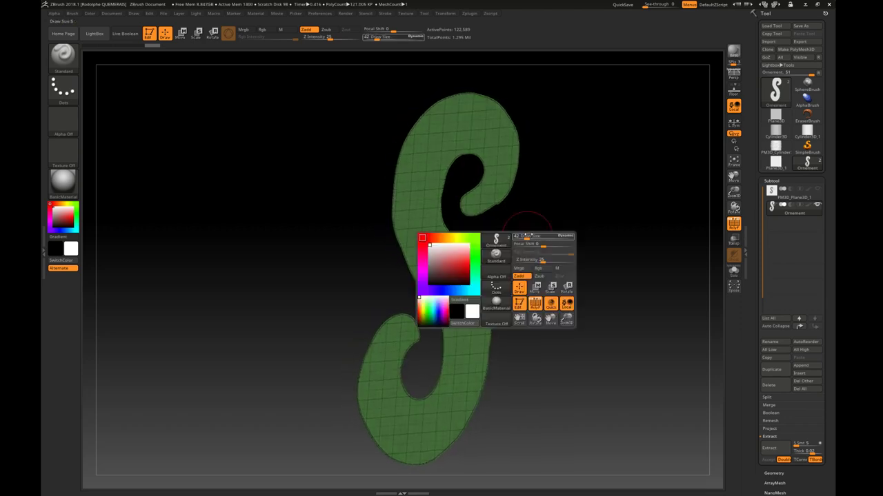
# - Bring up Geometry > Modify Topology and rotate to check the remaining S face
pyautogui.click(773, 471)
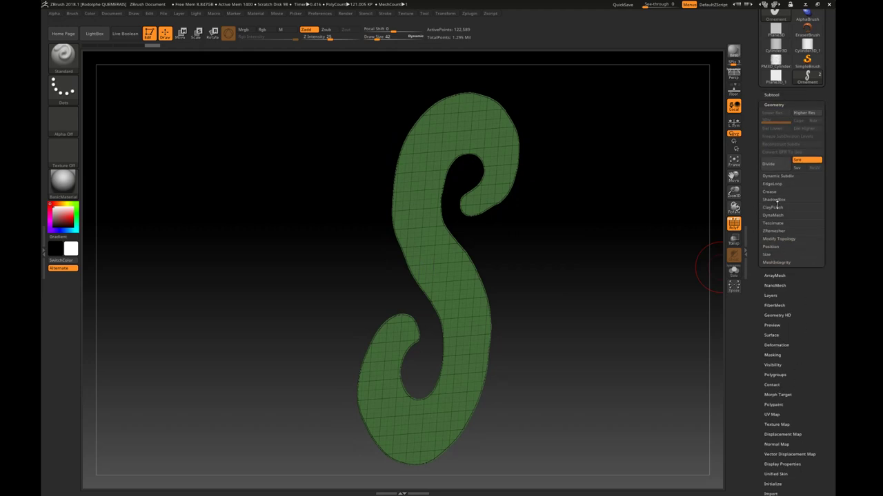
pyautogui.click(784, 239)
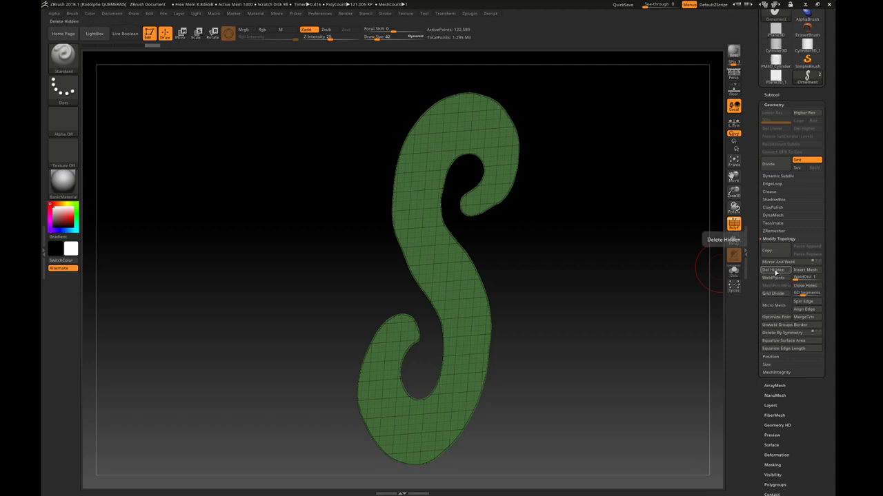
pyautogui.moveTo(585, 203)
pyautogui.mouseDown()
pyautogui.moveTo(594, 212)
pyautogui.moveTo(552, 199)
pyautogui.mouseUp()
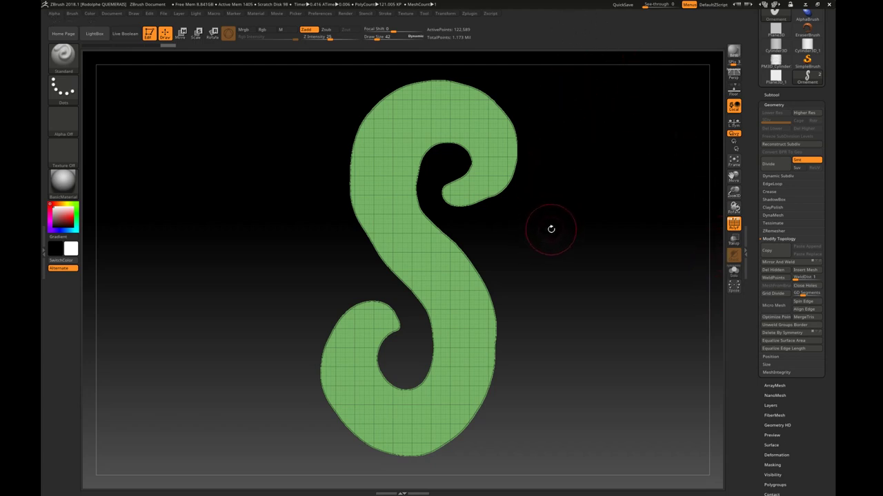
# - Smooth the S outline with Shift, then expand Geometry > ZRemesher, showing target polygons 5
pyautogui.moveTo(551, 225)
pyautogui.mouseDown()
pyautogui.moveTo(542, 230)
pyautogui.moveTo(556, 239)
pyautogui.moveTo(554, 223)
pyautogui.moveTo(536, 231)
pyautogui.moveTo(542, 236)
pyautogui.mouseUp()
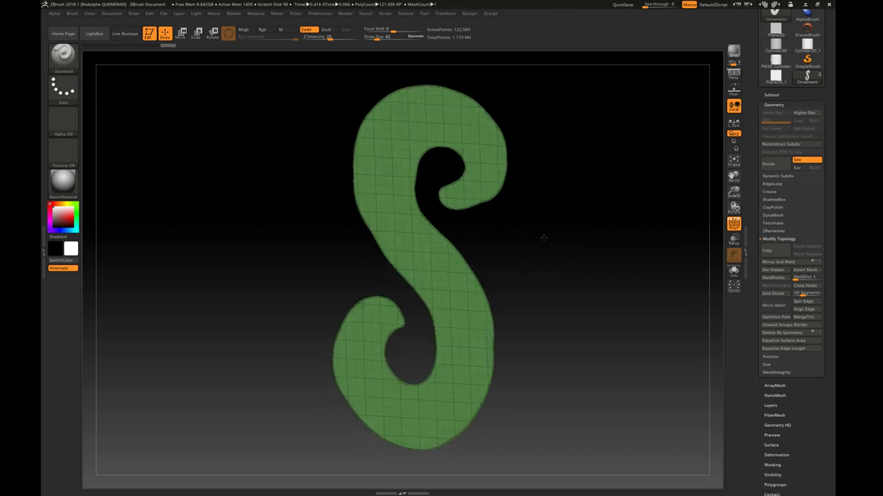
pyautogui.press('shift')
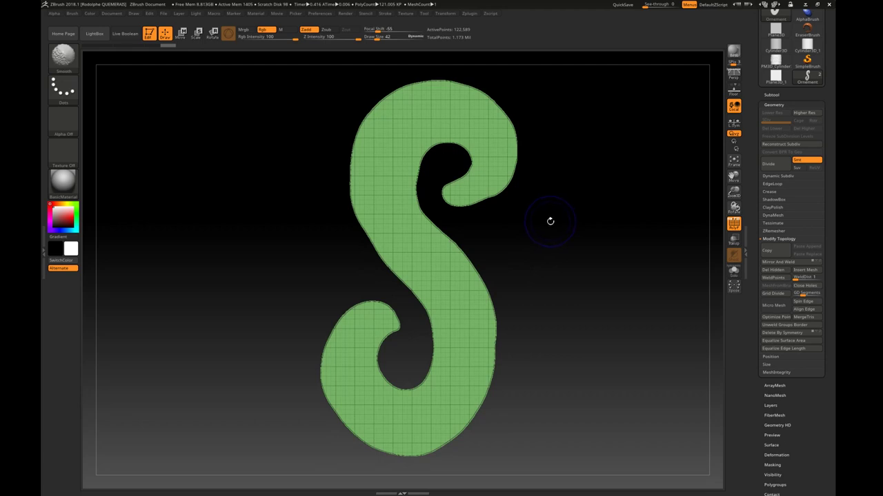
pyautogui.press('shift')
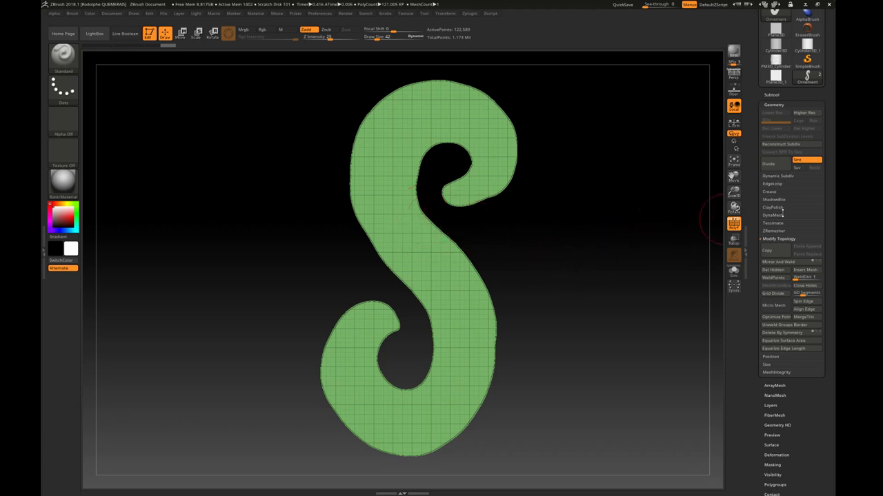
pyautogui.click(770, 231)
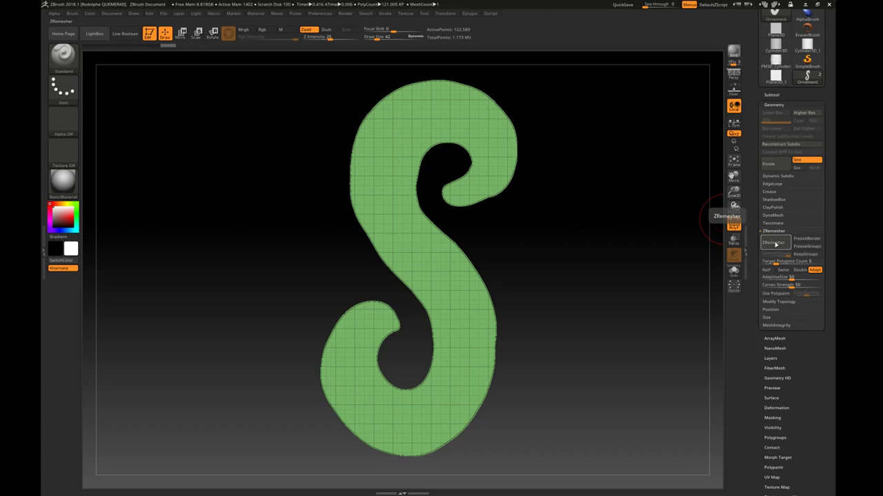
# - ZRemesh the S with Half density repeatedly until it becomes a 130-point quad strip
pyautogui.click(776, 245)
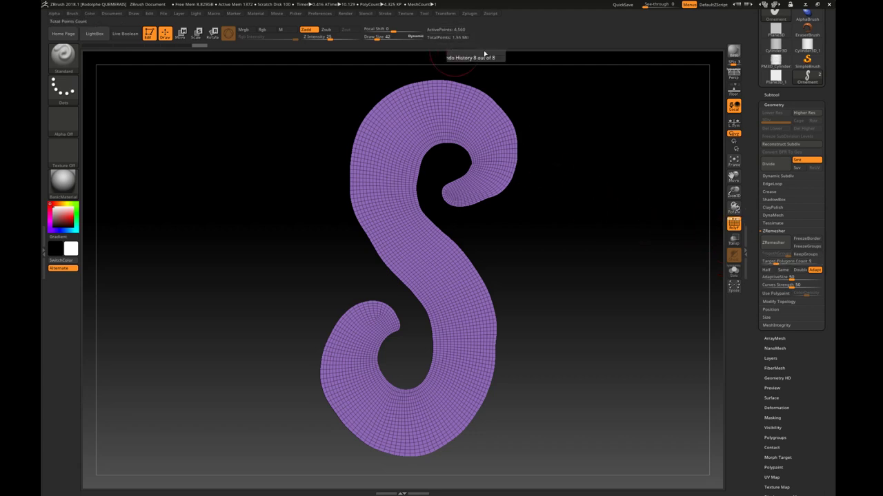
pyautogui.moveTo(485, 224)
pyautogui.mouseDown()
pyautogui.moveTo(491, 230)
pyautogui.moveTo(480, 233)
pyautogui.mouseUp()
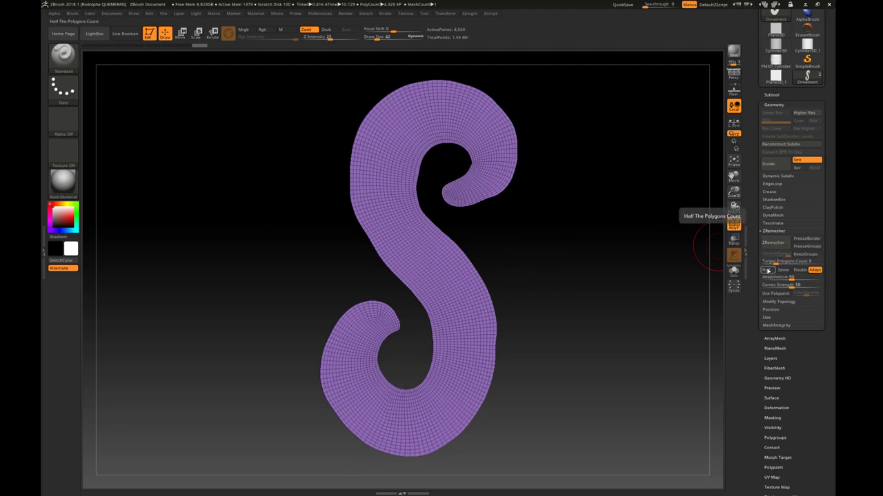
pyautogui.click(766, 270)
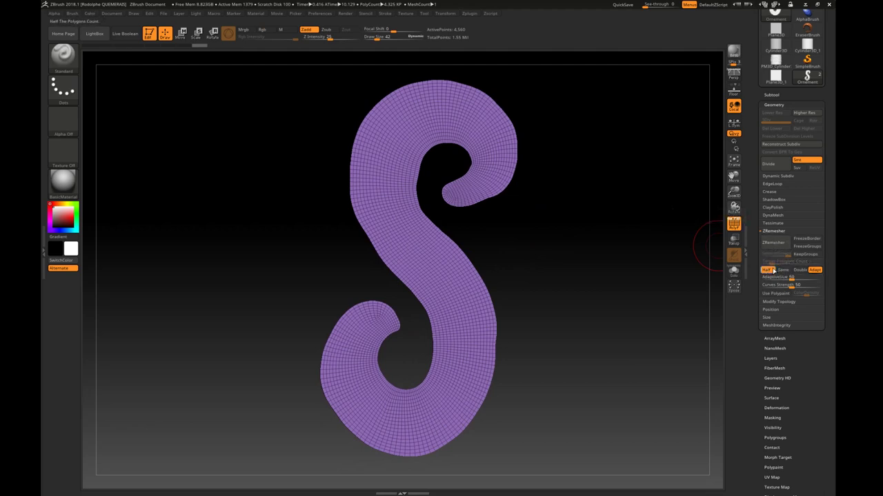
pyautogui.click(775, 242)
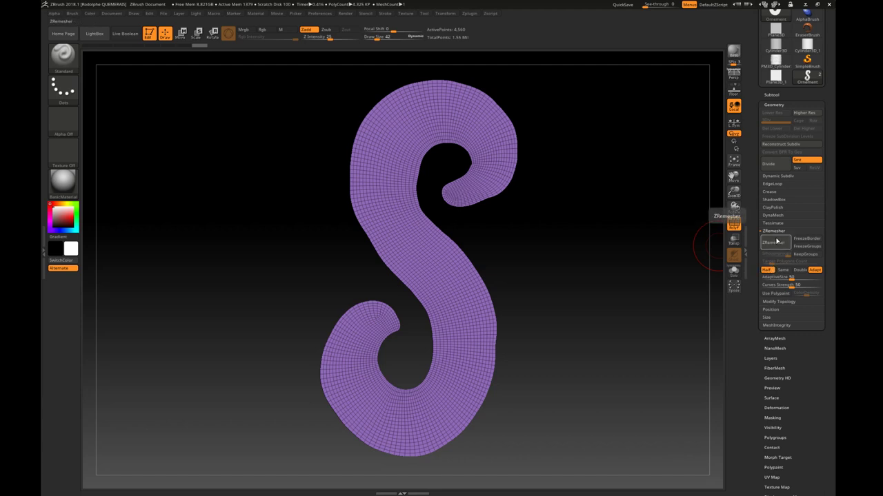
pyautogui.click(776, 243)
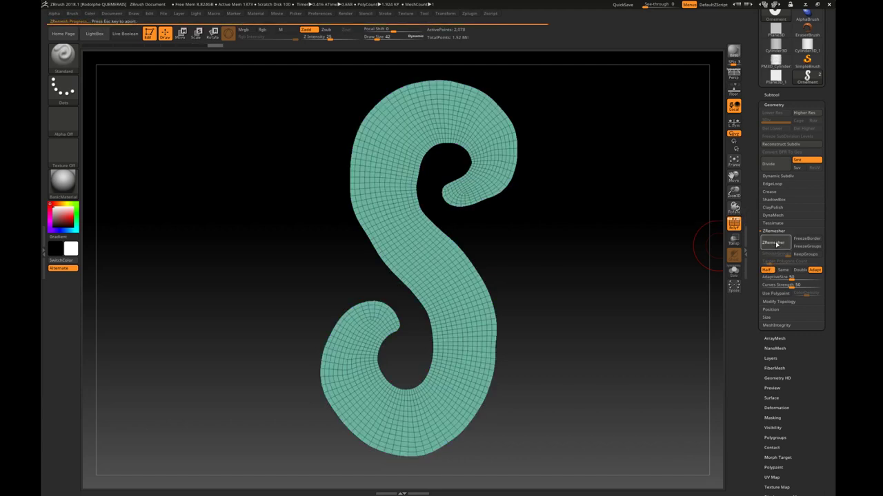
pyautogui.click(775, 243)
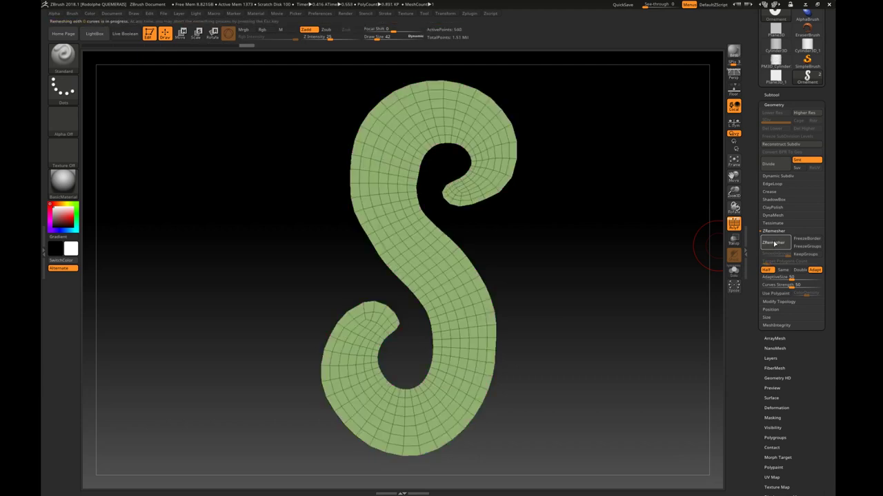
pyautogui.click(775, 242)
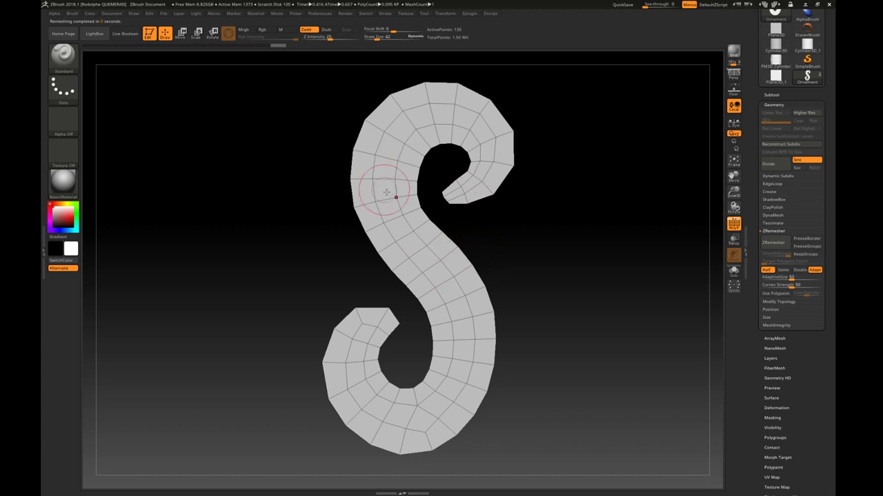
pyautogui.moveTo(393, 193)
pyautogui.mouseDown()
pyautogui.moveTo(355, 202)
pyautogui.moveTo(399, 203)
pyautogui.mouseUp()
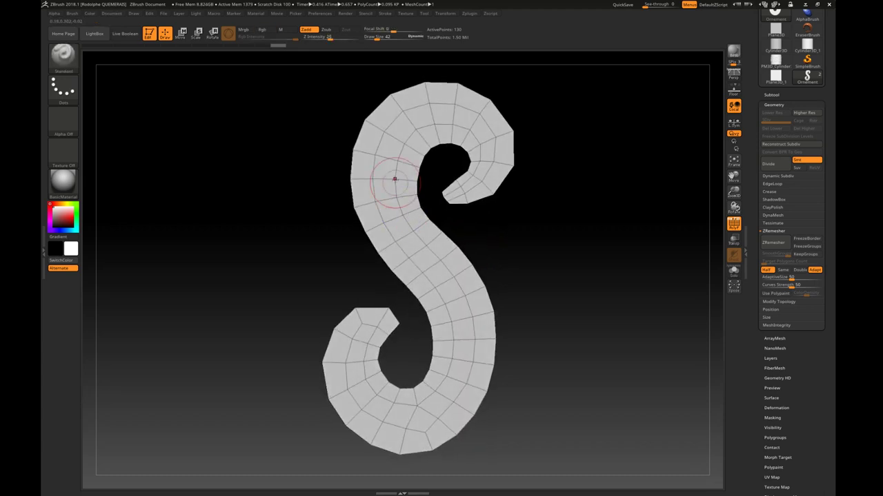
pyautogui.press('shift')
pyautogui.keyDown('alt'); pyautogui.moveTo(352, 230); pyautogui.dragTo(346, 227); pyautogui.keyUp('alt')
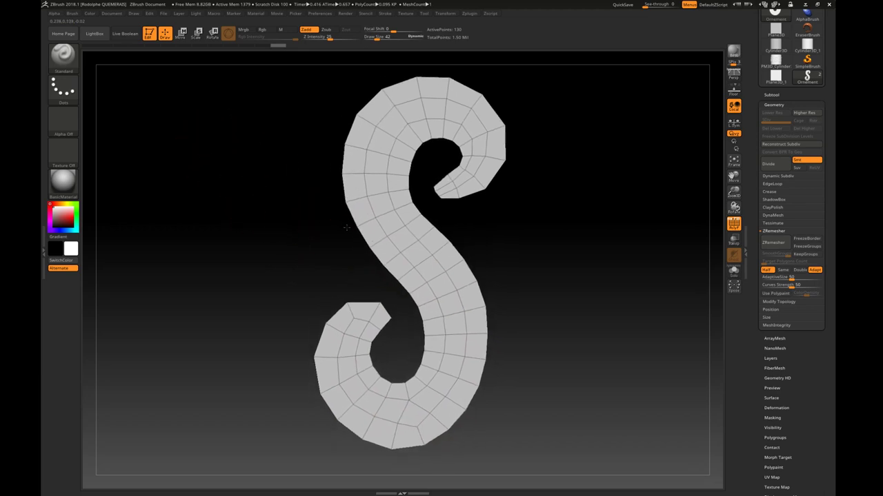
# - Pick the ZModeler brush from the Brush palette
pyautogui.click(64, 59)
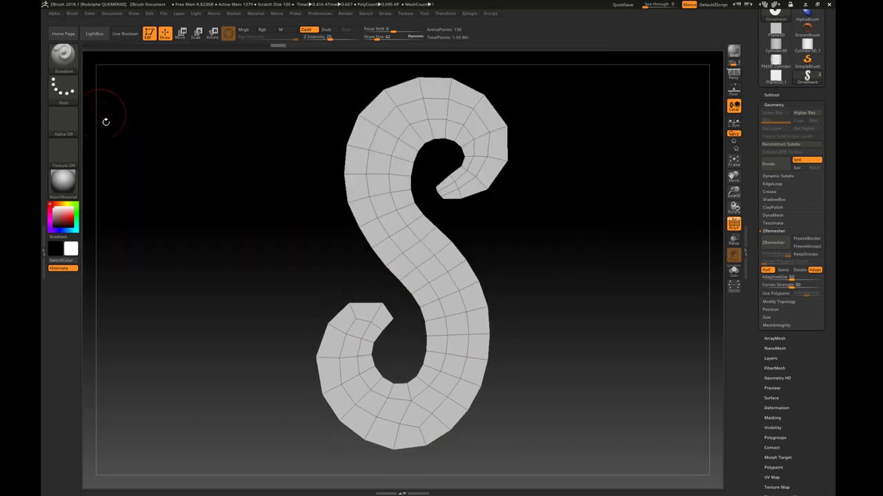
pyautogui.click(66, 58)
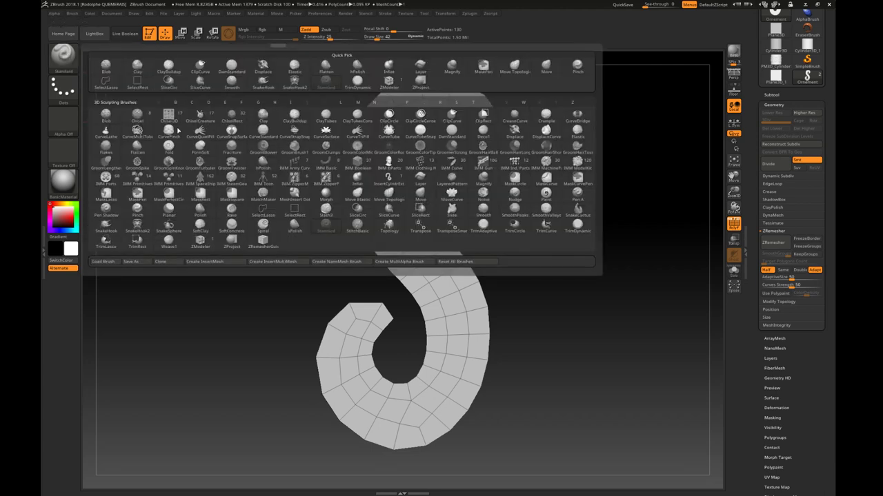
pyautogui.click(200, 239)
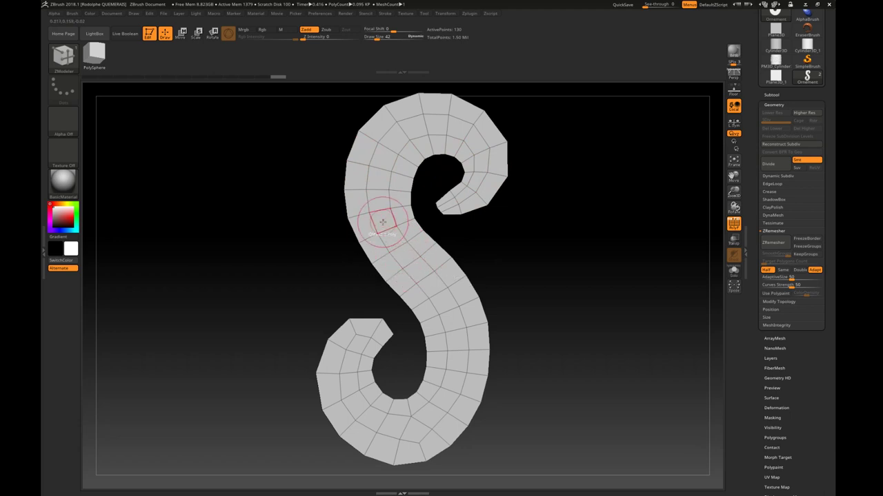
# - Try an edge loop on the upper curve, undo it, and ZRemesh down to 90 points
pyautogui.keyDown('ctrl'); pyautogui.moveTo(386, 203); pyautogui.dragTo(373, 216, button='right'); pyautogui.keyUp('ctrl')
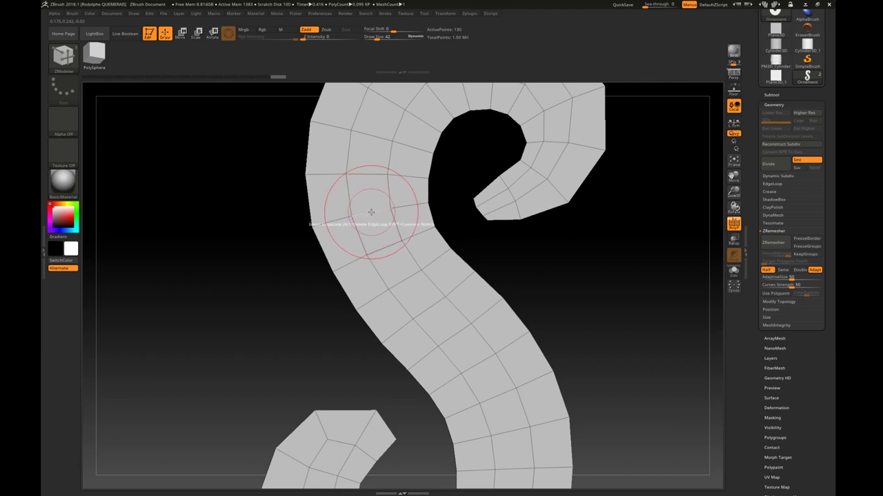
pyautogui.click(371, 212)
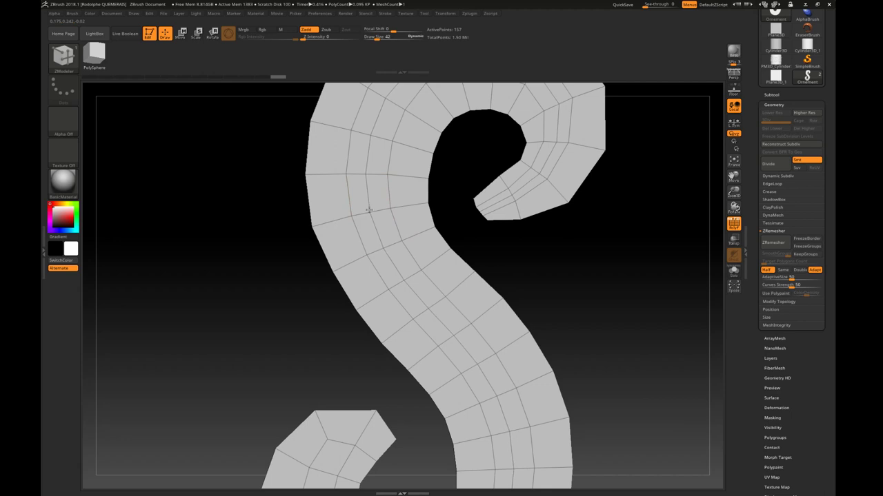
pyautogui.moveTo(368, 209)
pyautogui.mouseDown(button='right')
pyautogui.moveTo(393, 215)
pyautogui.moveTo(380, 173)
pyautogui.mouseUp(button='right')
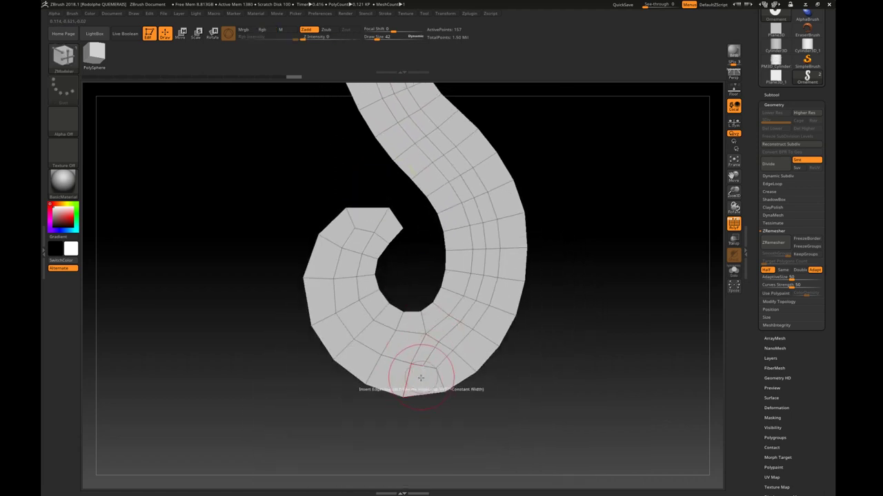
pyautogui.keyDown('ctrl'); pyautogui.click(392, 270); pyautogui.keyUp('ctrl')
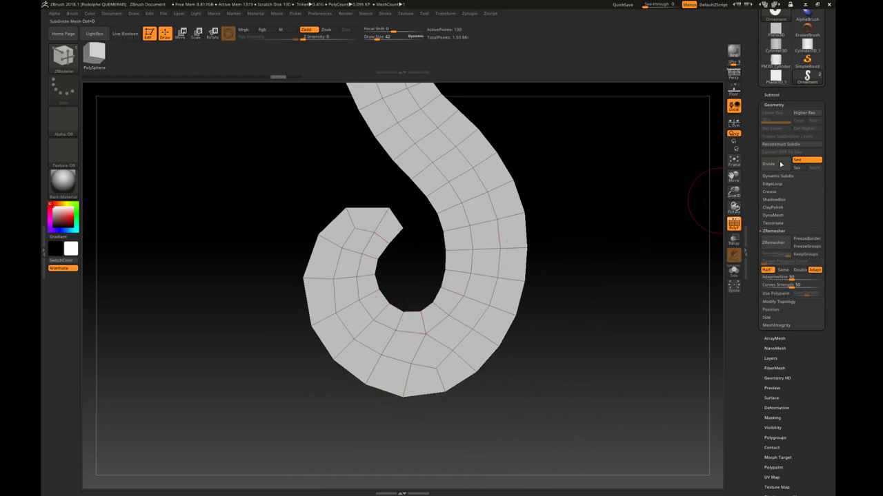
pyautogui.click(774, 242)
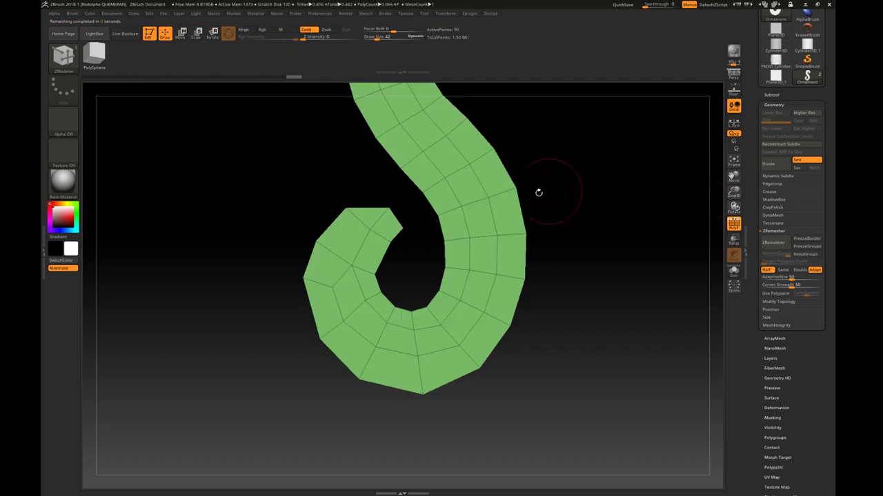
# - Undo the last remesh, ZRemesh at Double, then at Half to get 119 points
pyautogui.moveTo(537, 191)
pyautogui.keyDown('alt'); pyautogui.mouseDown()
pyautogui.moveTo(478, 361)
pyautogui.moveTo(462, 345)
pyautogui.mouseUp(); pyautogui.keyUp('alt')
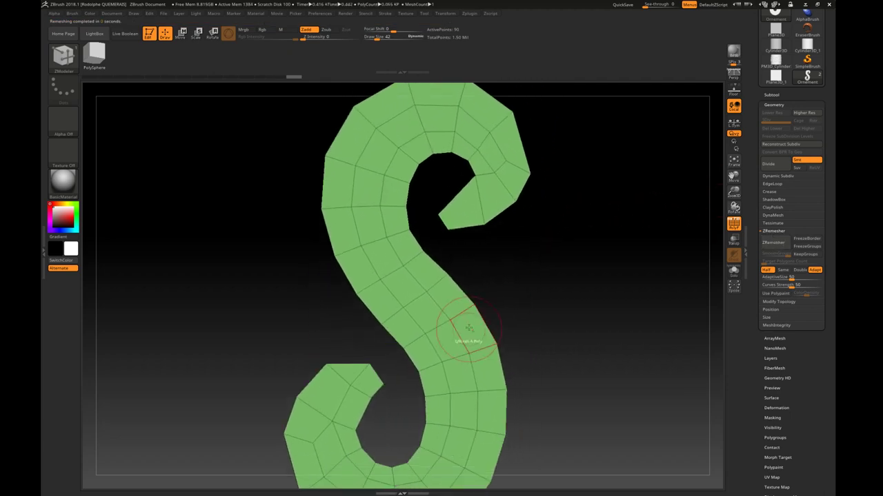
pyautogui.hotkey('ctrl', 'z')
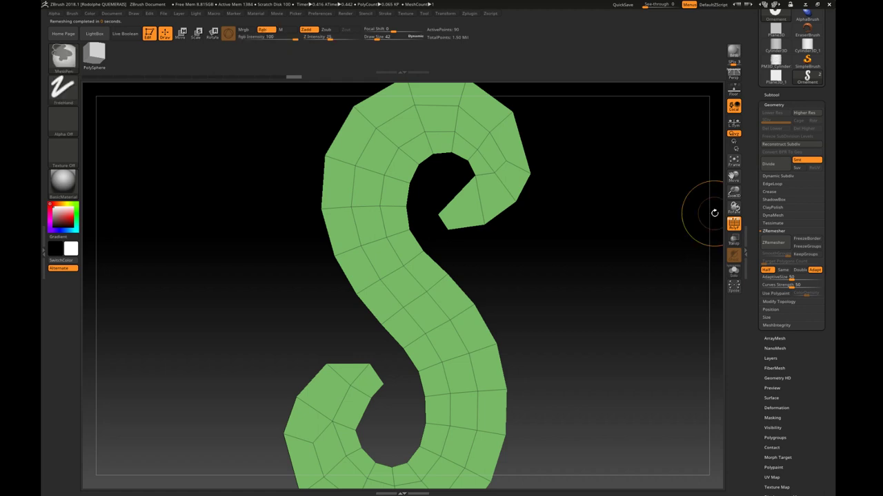
pyautogui.click(800, 270)
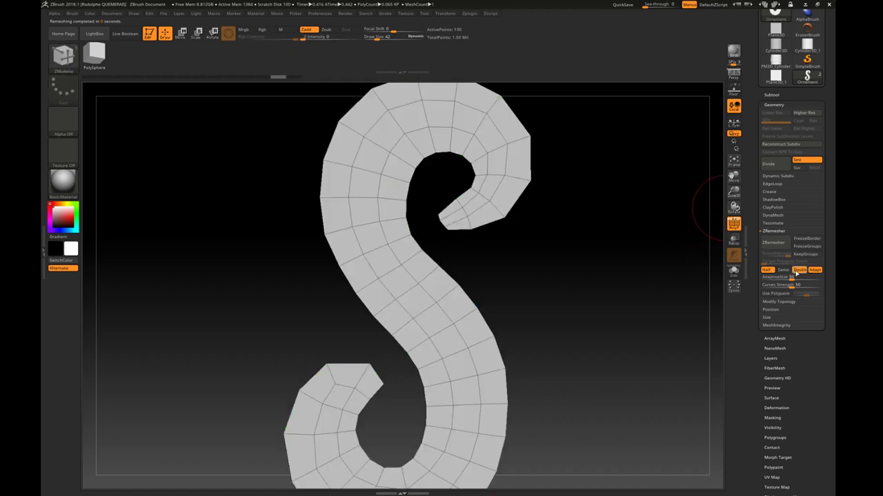
pyautogui.click(777, 244)
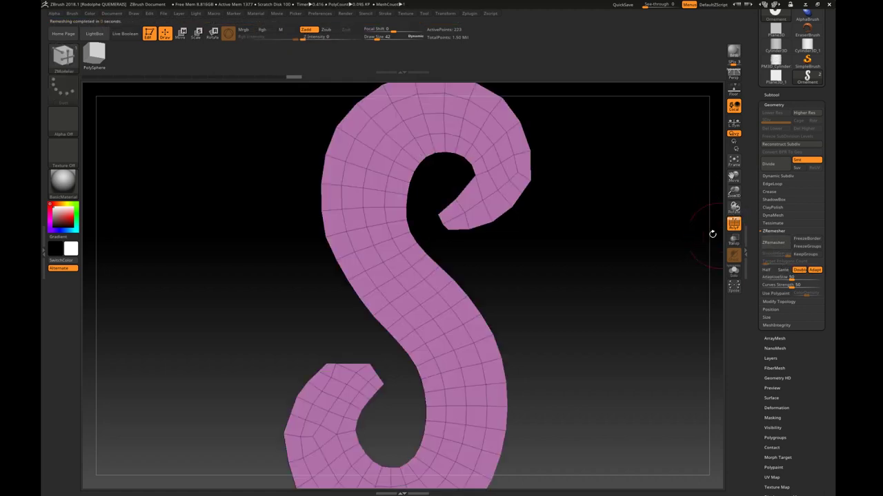
pyautogui.moveTo(554, 253)
pyautogui.keyDown('alt'); pyautogui.mouseDown()
pyautogui.moveTo(575, 237)
pyautogui.moveTo(577, 211)
pyautogui.mouseUp(); pyautogui.keyUp('alt')
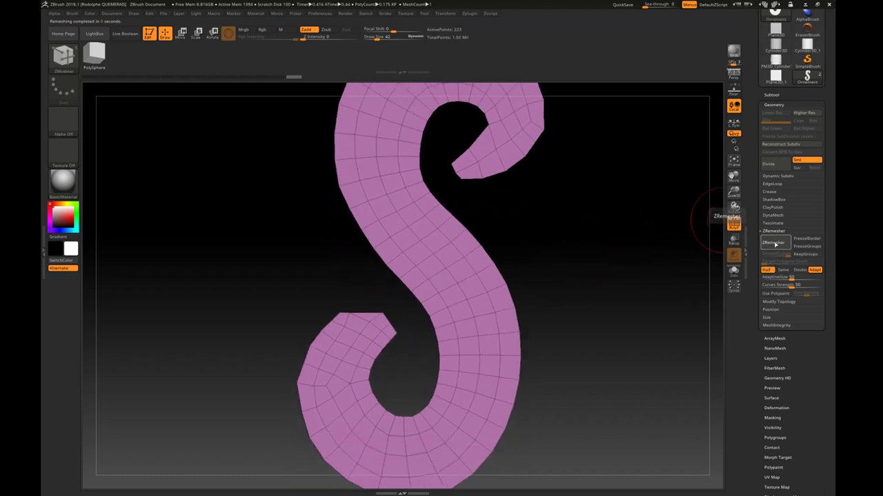
pyautogui.click(773, 243)
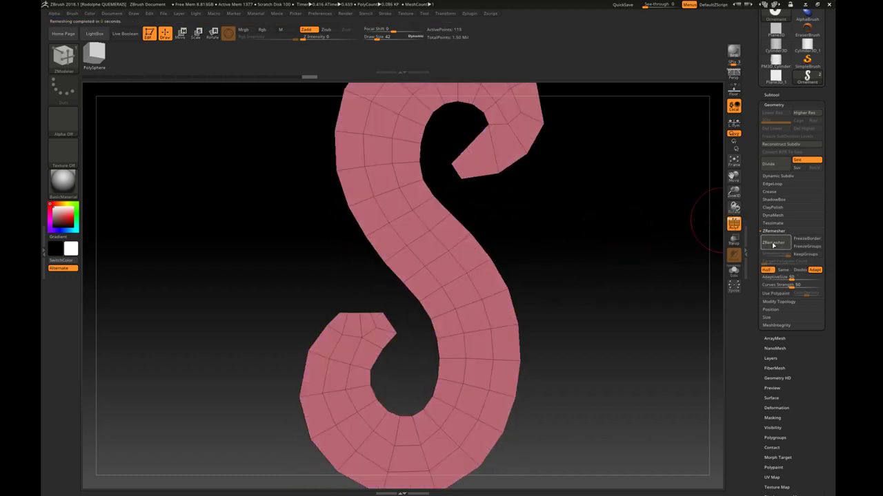
pyautogui.keyDown('alt'); pyautogui.moveTo(584, 209); pyautogui.dragTo(544, 251); pyautogui.keyUp('alt')
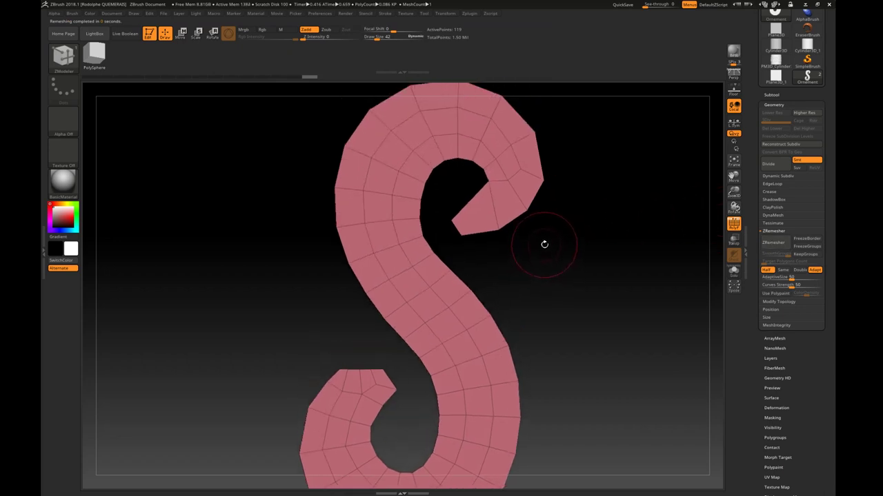
pyautogui.keyDown('alt'); pyautogui.moveTo(464, 241); pyautogui.dragTo(471, 236); pyautogui.keyUp('alt')
# - Switch to ZModeler with B-Z-M, test an edge loop on the strip and undo it
pyautogui.press('b')
pyautogui.press('z')
pyautogui.press('m')
pyautogui.click(458, 230)
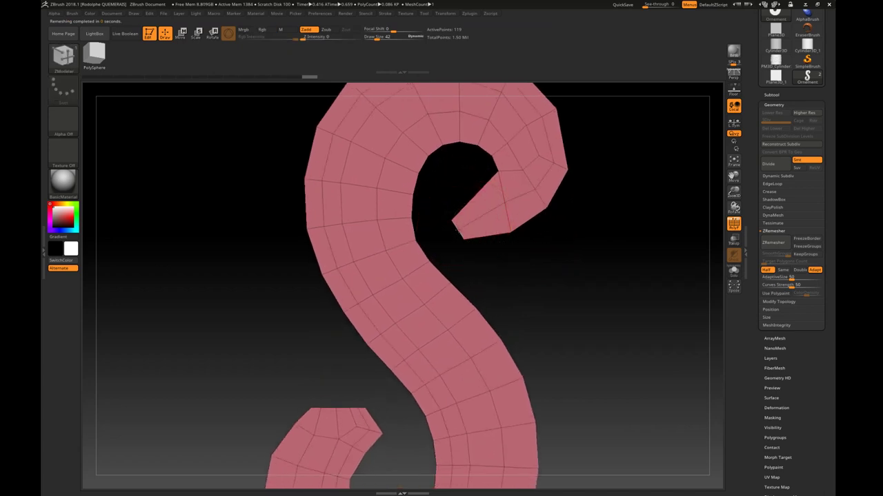
pyautogui.hotkey('ctrl', 'z')
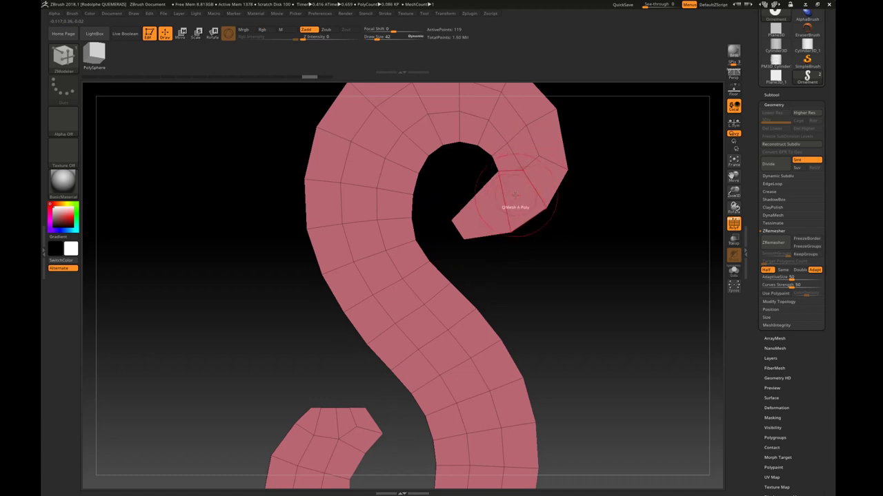
# - Insert edge loops across the upper curl, undoing the tip polygon change
pyautogui.press('space')
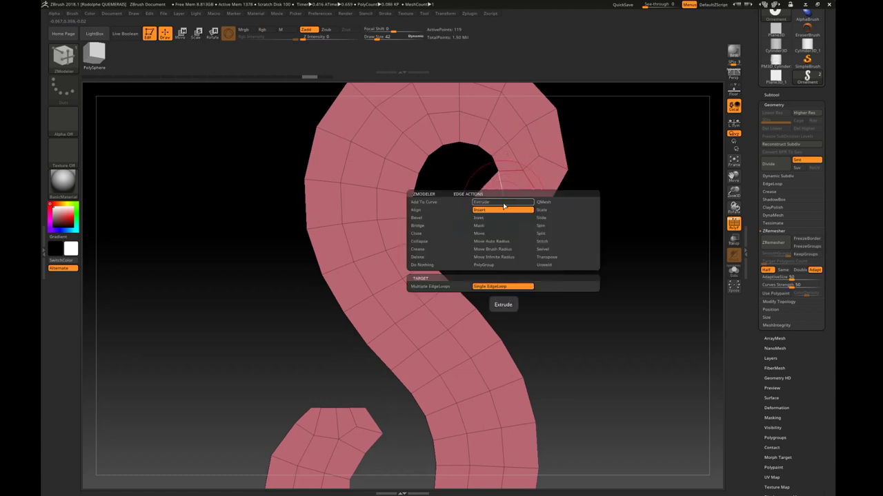
pyautogui.click(459, 287)
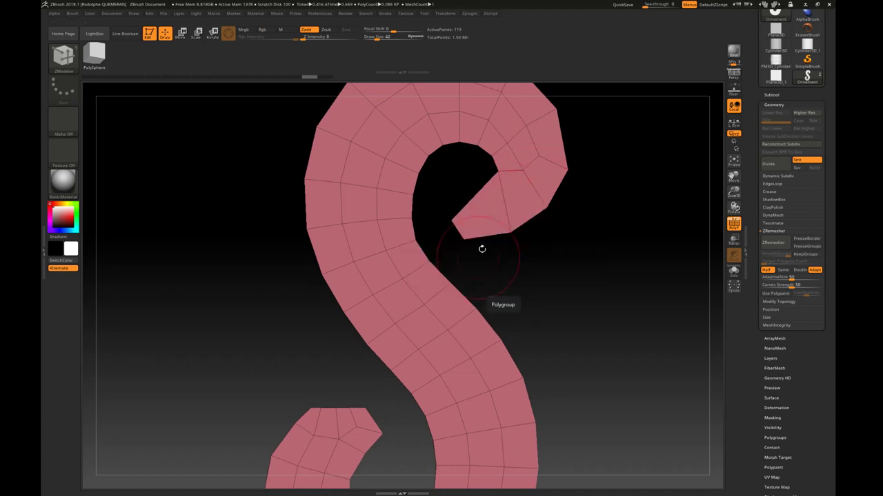
pyautogui.click(502, 210)
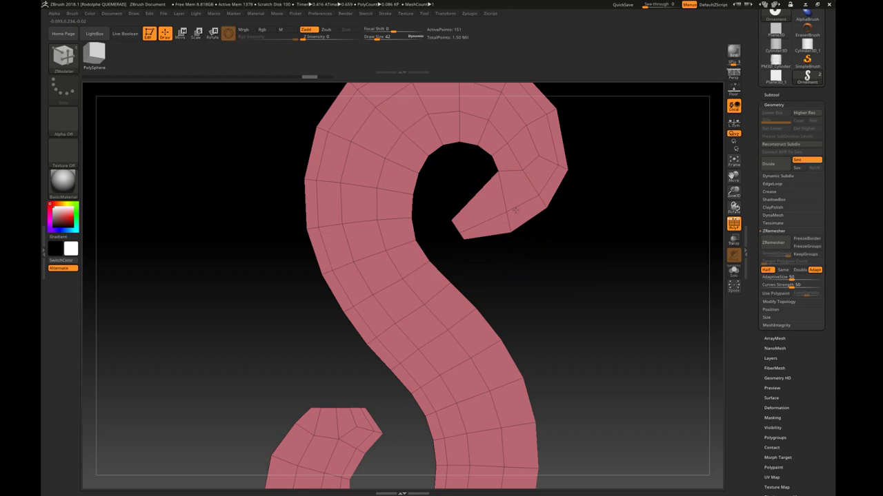
pyautogui.click(454, 224)
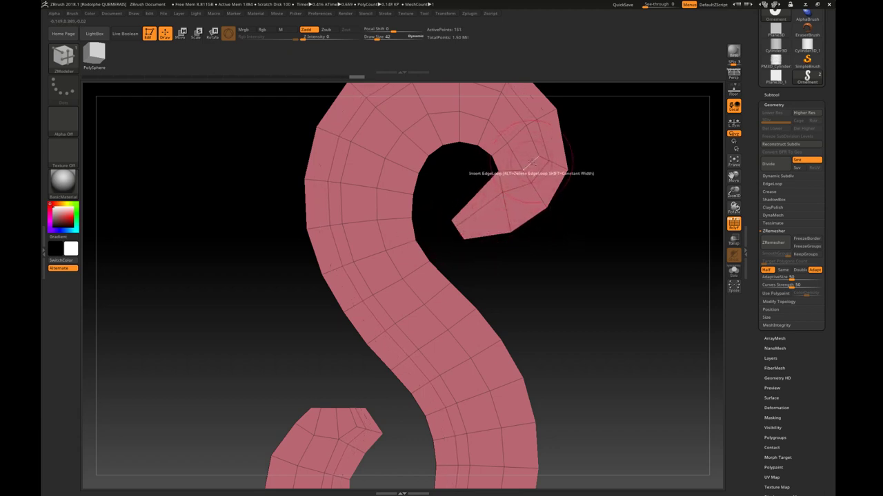
pyautogui.moveTo(519, 181)
pyautogui.mouseDown()
pyautogui.moveTo(557, 123)
pyautogui.moveTo(498, 130)
pyautogui.mouseUp()
pyautogui.hotkey('ctrl', 'z')
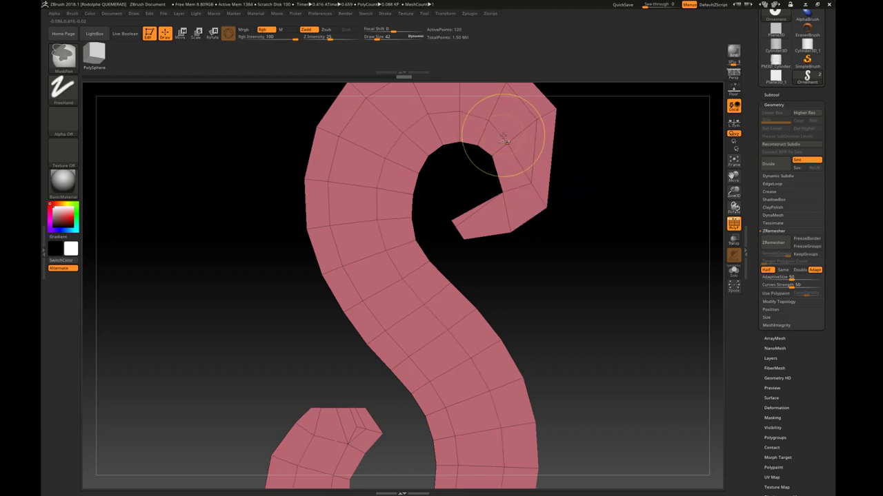
pyautogui.hotkey('ctrl', 'z')
pyautogui.hotkey('ctrl', 'z')
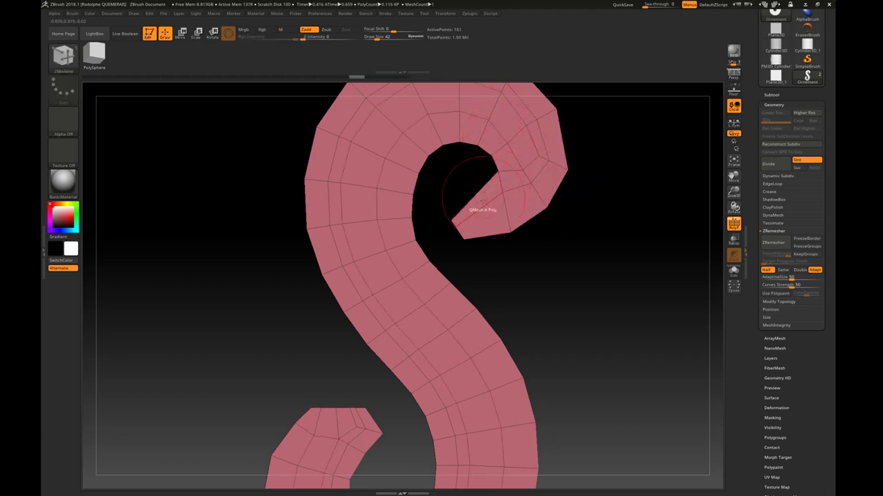
# - Add edge loops across the lower curl, undoing the unwanted polygon removal
pyautogui.moveTo(479, 202)
pyautogui.mouseDown()
pyautogui.moveTo(489, 216)
pyautogui.moveTo(479, 179)
pyautogui.moveTo(473, 213)
pyautogui.mouseUp()
pyautogui.press('b')
pyautogui.press('z')
pyautogui.press('m')
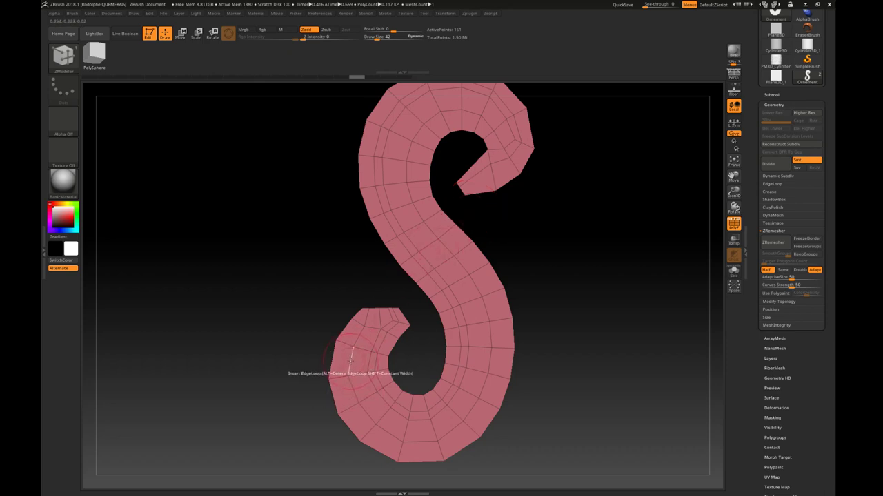
pyautogui.click(351, 359)
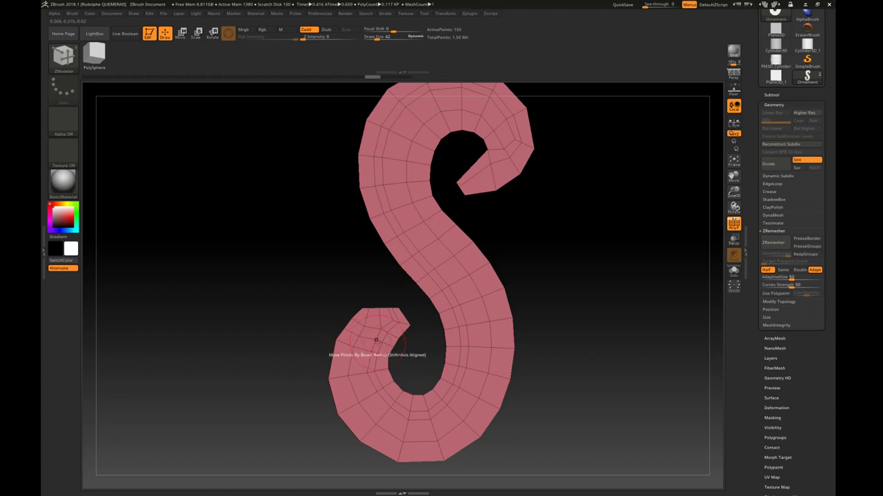
pyautogui.click(381, 336)
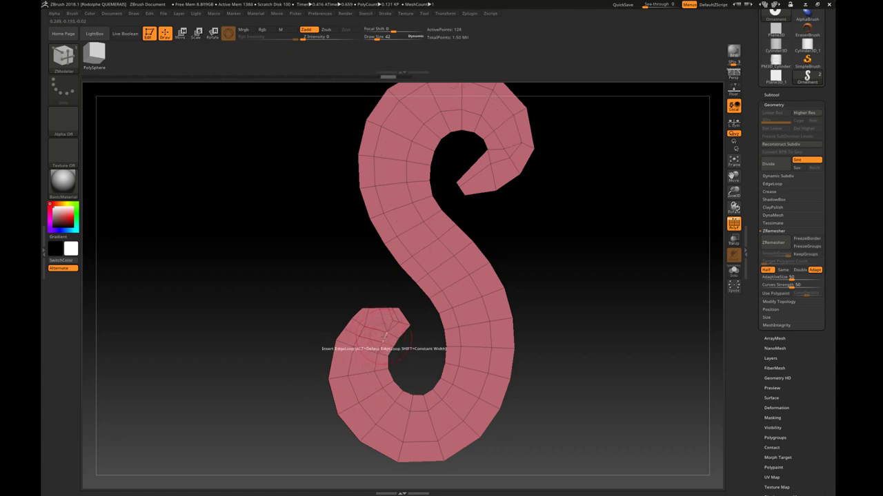
pyautogui.keyDown('alt'); pyautogui.click(384, 336); pyautogui.keyUp('alt')
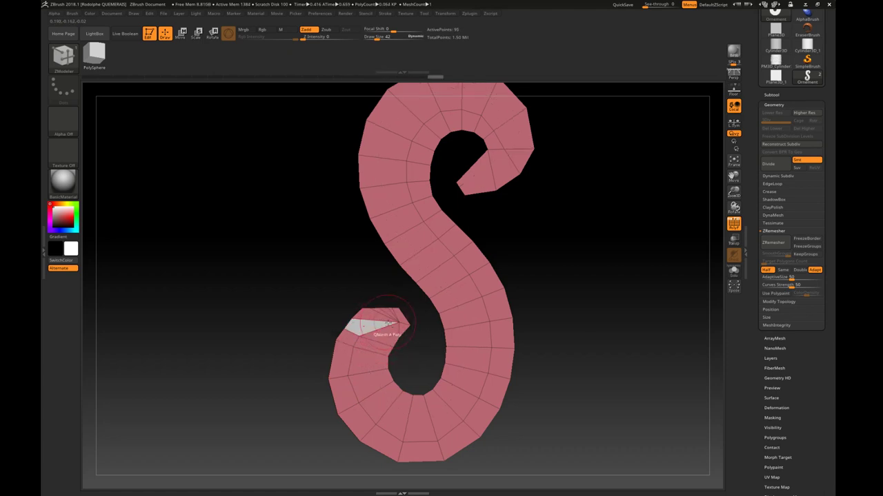
pyautogui.hotkey('ctrl', 'z')
pyautogui.hotkey('ctrl', 'z')
pyautogui.hotkey('ctrl', 'z')
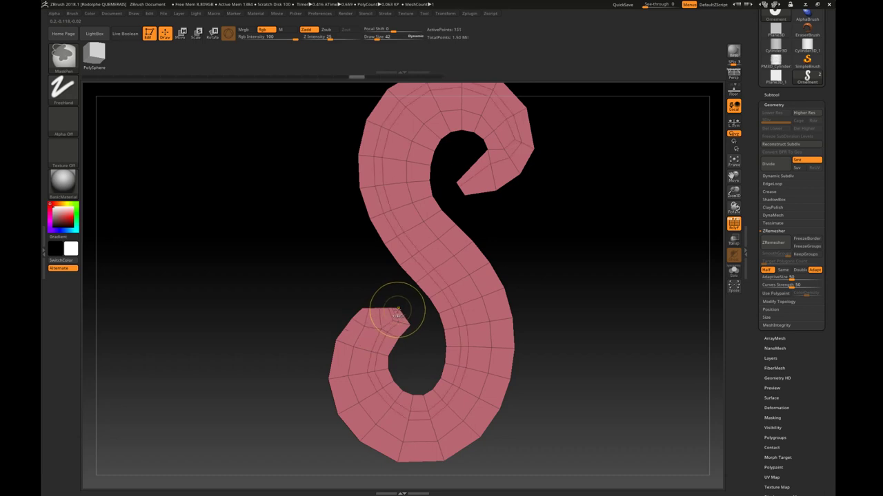
pyautogui.hotkey('ctrl', 'z')
pyautogui.hotkey('ctrl', 'z')
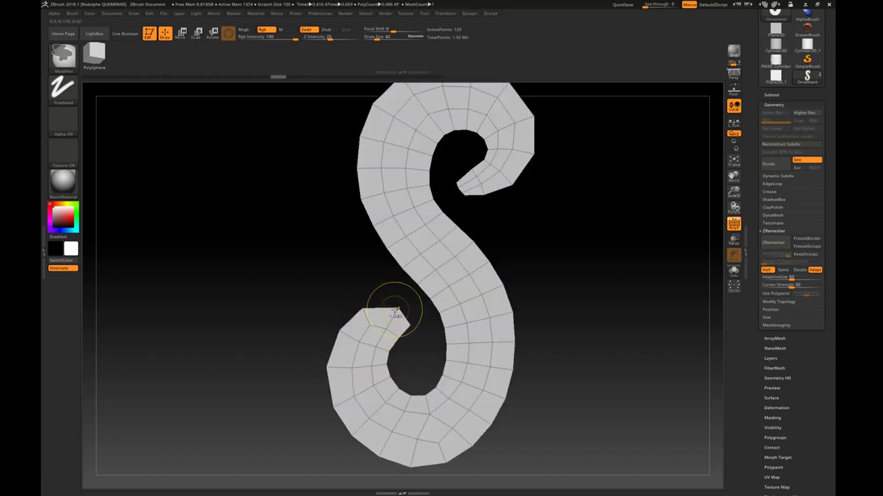
# - Insert edge loops along the whole ribbon, preview it smoothed with Ctrl+D, then revert to the coarser grid
pyautogui.click(395, 312)
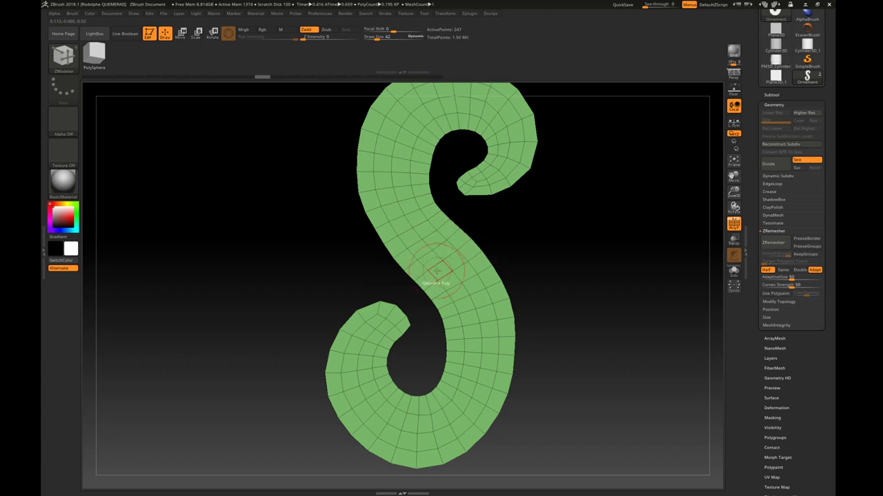
pyautogui.hotkey('ctrl', 'z')
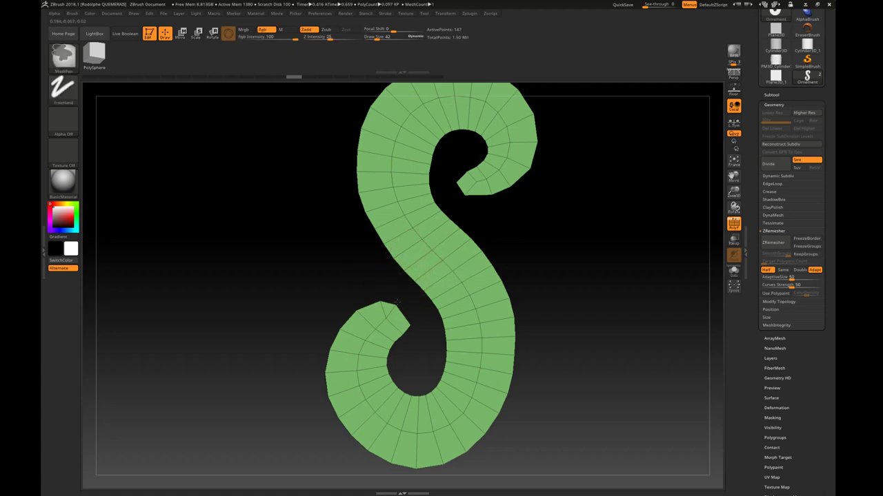
pyautogui.moveTo(421, 255)
pyautogui.keyDown('ctrl'); pyautogui.mouseDown(button='right')
pyautogui.moveTo(391, 293)
pyautogui.moveTo(391, 279)
pyautogui.mouseUp(button='right'); pyautogui.keyUp('ctrl')
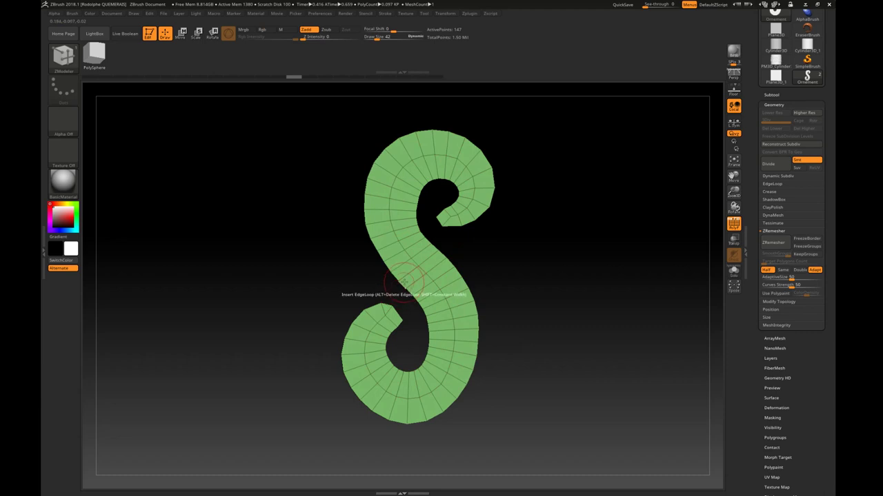
pyautogui.hotkey('ctrl', 'd')
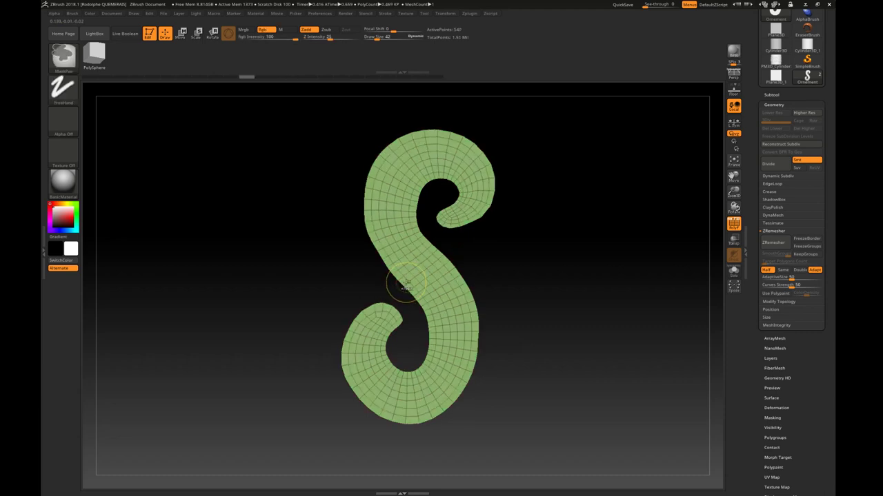
pyautogui.hotkey('ctrl', 'd')
pyautogui.press('b')
pyautogui.press('z')
pyautogui.press('m')
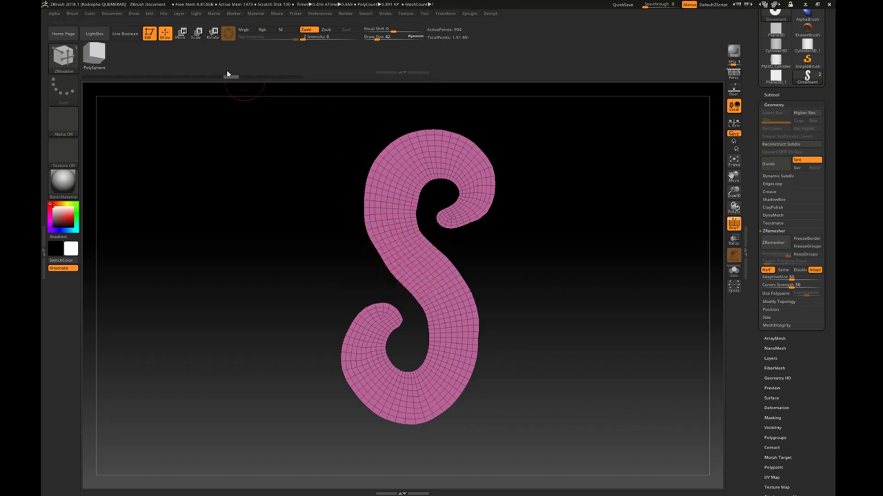
pyautogui.hotkey('ctrl', 'z')
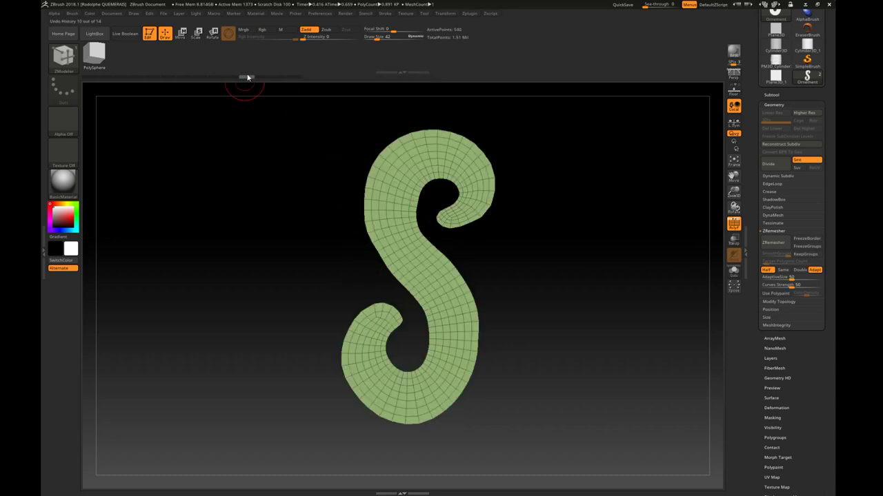
# - Step back in undo history to fewer points and remove an extra edge loop
pyautogui.moveTo(251, 77); pyautogui.dragTo(258, 77)
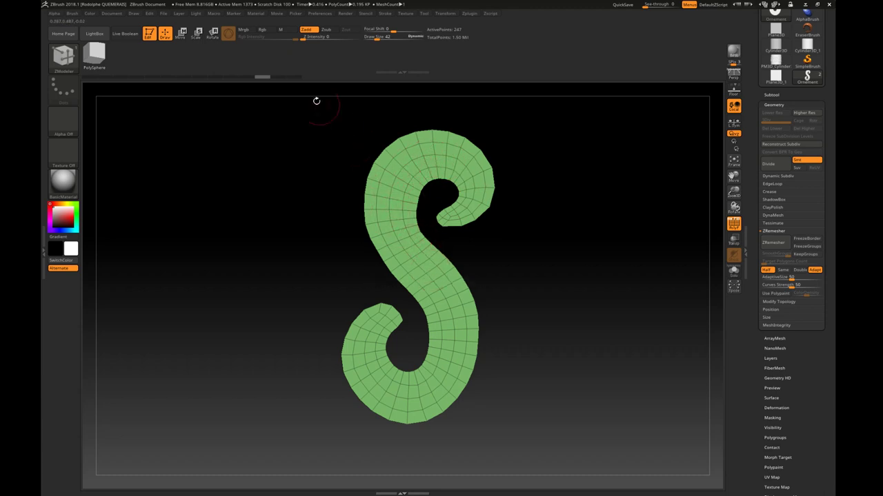
pyautogui.moveTo(269, 78)
pyautogui.mouseDown()
pyautogui.moveTo(292, 79)
pyautogui.moveTo(267, 79)
pyautogui.mouseUp()
pyautogui.keyDown('alt'); pyautogui.click(411, 169); pyautogui.keyUp('alt')
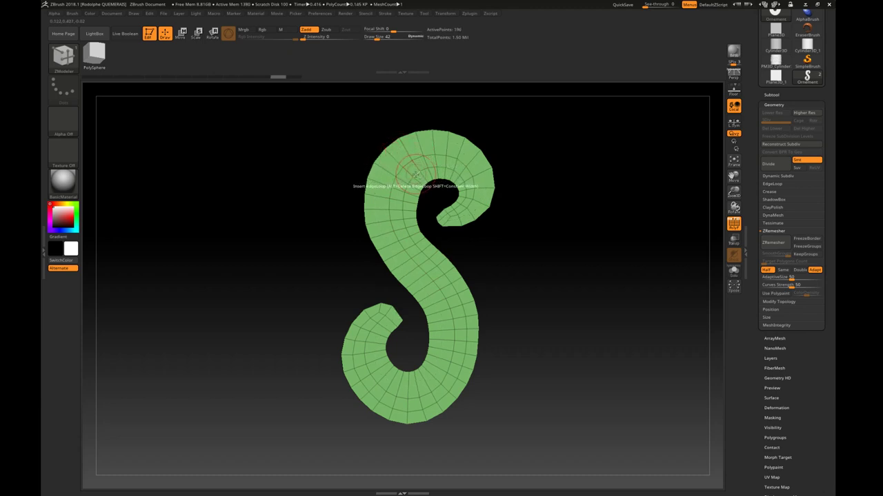
# - Turn the S face-on and bring up the ZModeler QMesh polygon actions
pyautogui.moveTo(422, 193)
pyautogui.mouseDown()
pyautogui.moveTo(426, 222)
pyautogui.moveTo(435, 223)
pyautogui.moveTo(428, 236)
pyautogui.mouseUp()
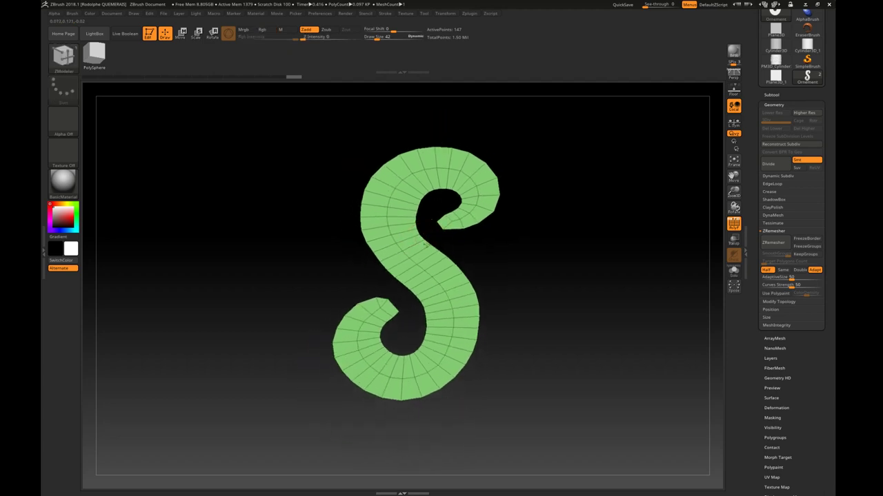
pyautogui.moveTo(428, 236)
pyautogui.mouseDown()
pyautogui.moveTo(447, 164)
pyautogui.moveTo(417, 254)
pyautogui.mouseUp()
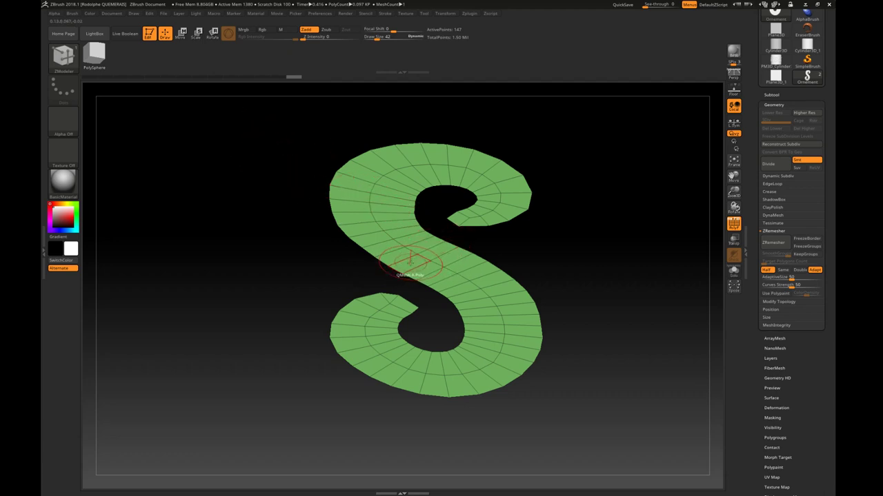
pyautogui.moveTo(411, 247); pyautogui.dragTo(410, 263, button='right')
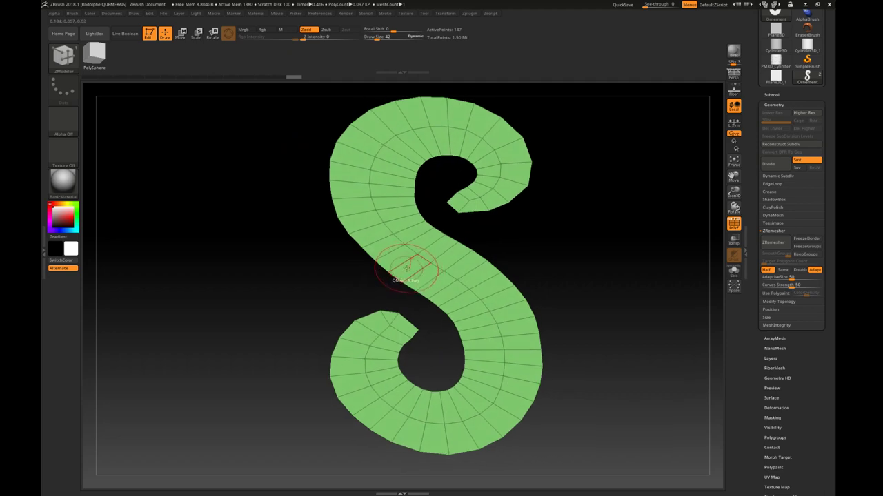
pyautogui.press('space')
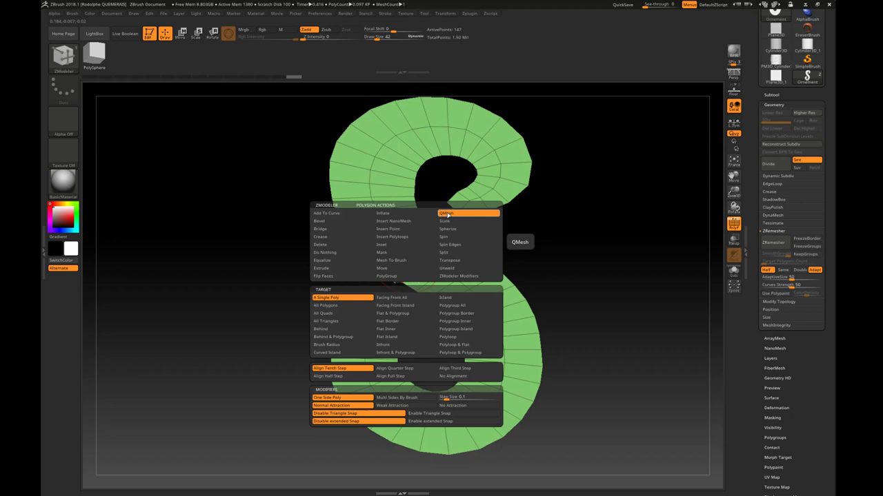
# - Set QMesh target to All Polygons and extrude the whole S into a thin slab
pyautogui.click(326, 306)
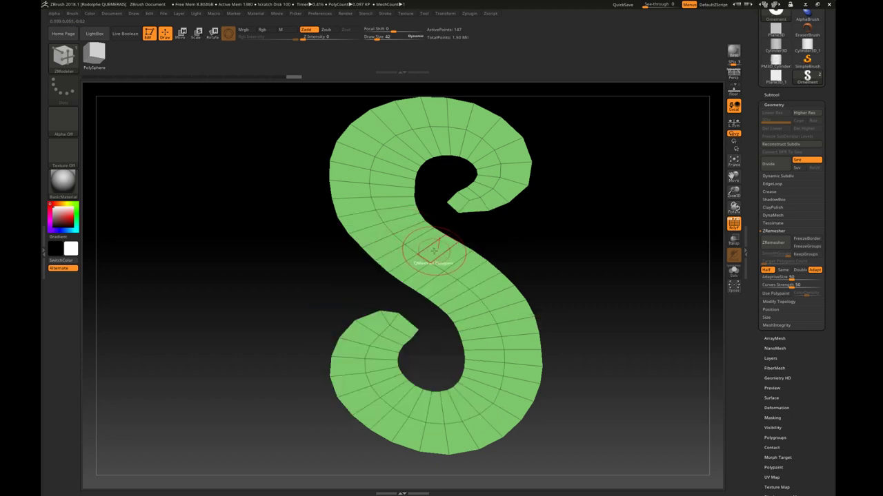
pyautogui.moveTo(435, 250); pyautogui.dragTo(438, 241)
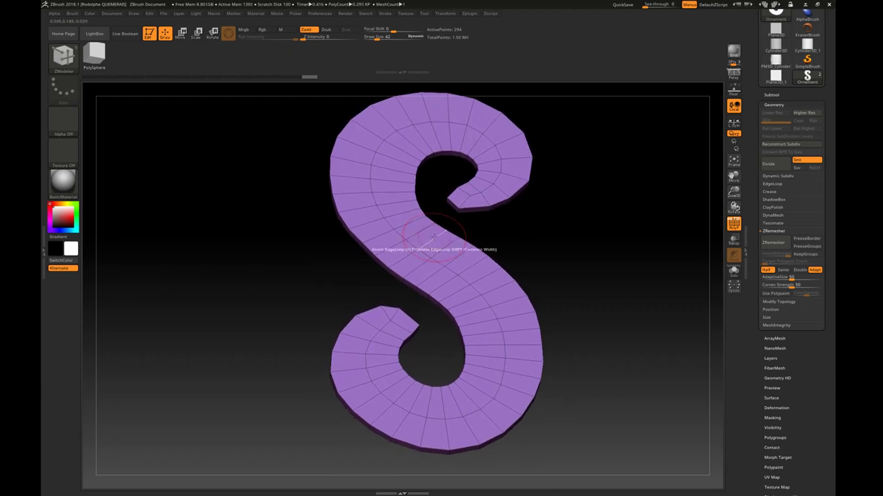
pyautogui.moveTo(435, 238)
pyautogui.mouseDown(button='right')
pyautogui.moveTo(441, 386)
pyautogui.moveTo(445, 202)
pyautogui.moveTo(432, 159)
pyautogui.moveTo(500, 153)
pyautogui.moveTo(448, 217)
pyautogui.moveTo(426, 209)
pyautogui.mouseUp(button='right')
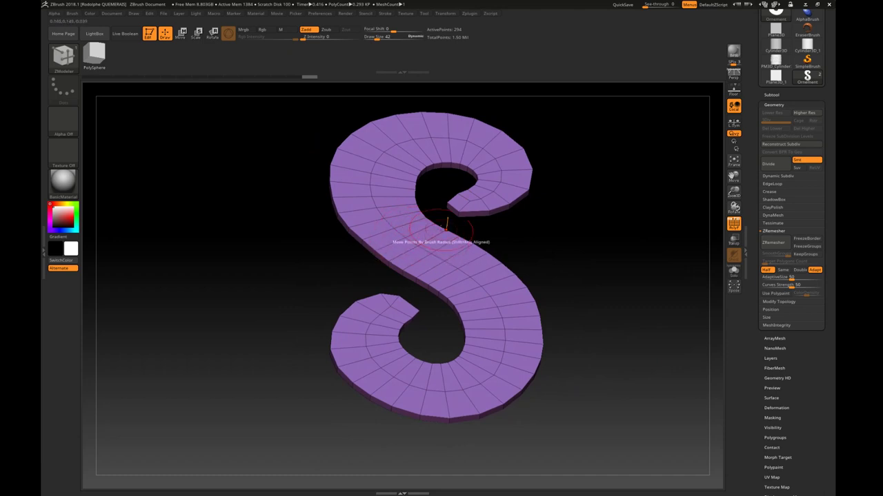
# - Hide and show all geometry with Ctrl+Shift, then rotate the S back upright
pyautogui.hotkey('ctrl', 'shift')
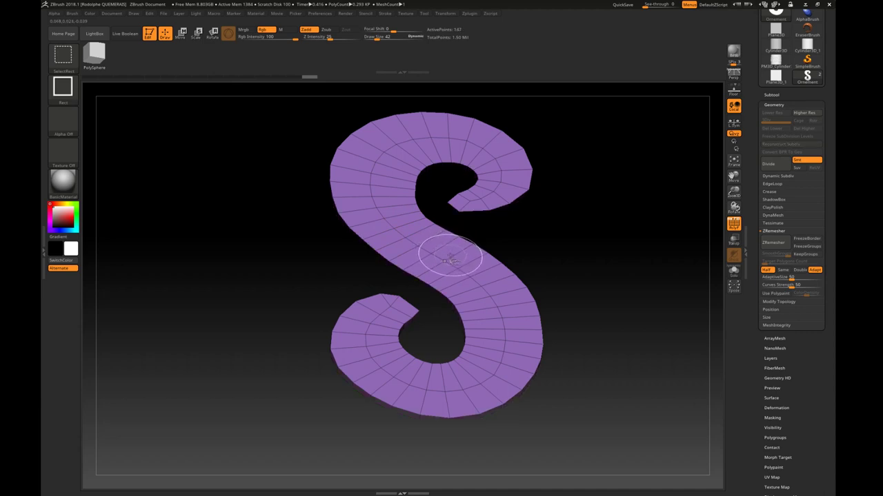
pyautogui.keyDown('ctrl'); pyautogui.keyDown('shift'); pyautogui.moveTo(449, 257); pyautogui.dragTo(462, 214); pyautogui.keyUp('shift'); pyautogui.keyUp('ctrl')
pyautogui.keyDown('ctrl'); pyautogui.keyDown('shift'); pyautogui.click(438, 234); pyautogui.keyUp('shift'); pyautogui.keyUp('ctrl')
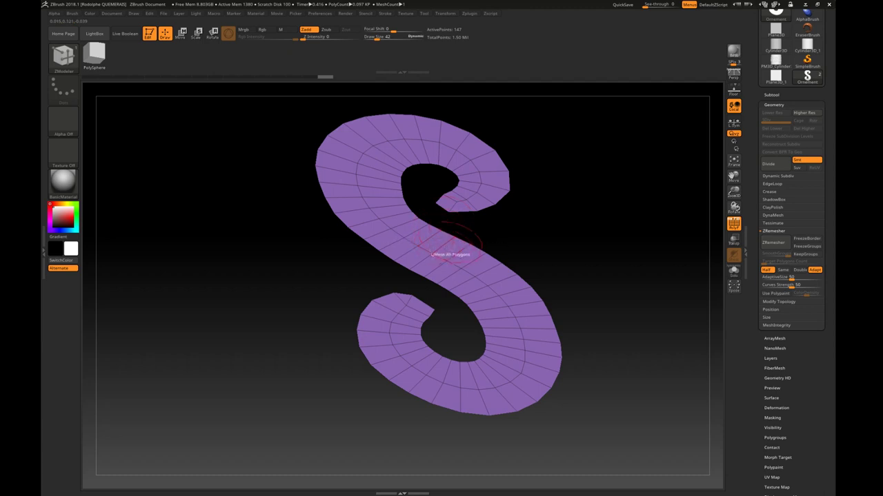
pyautogui.moveTo(448, 242); pyautogui.dragTo(422, 235)
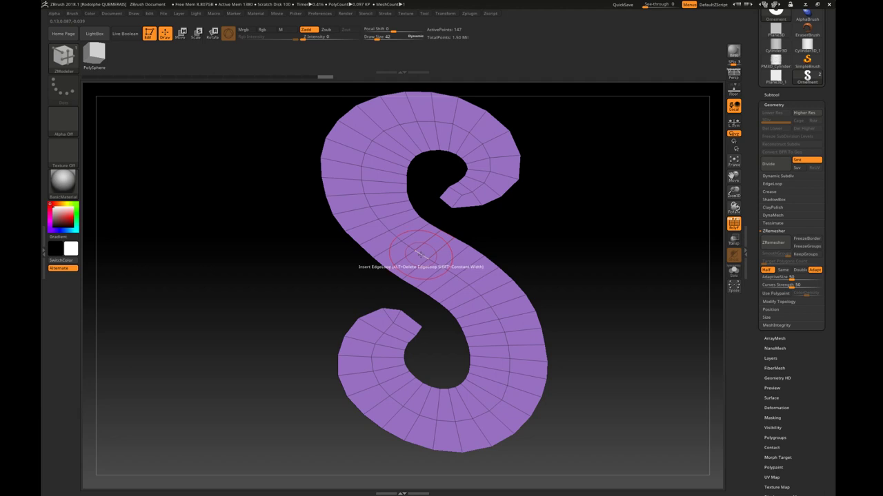
# - Set the ZModeler edge action to Transpose with EdgeLoop Partial target
pyautogui.press('space')
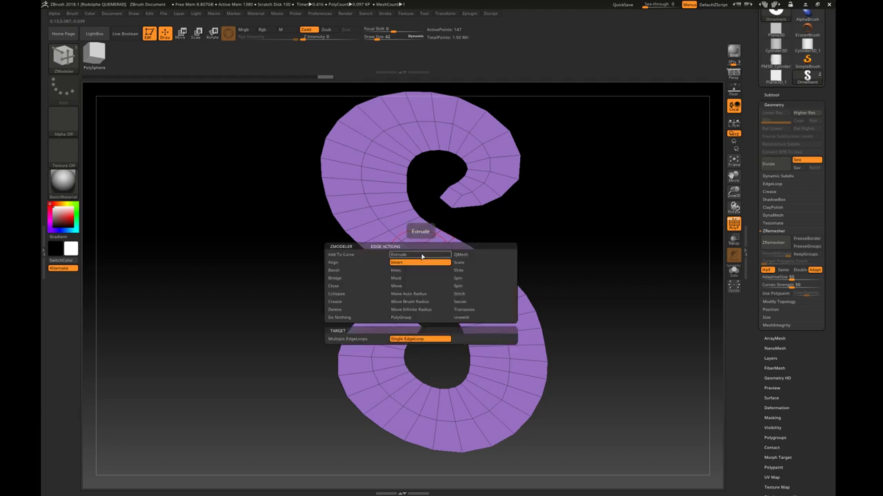
pyautogui.press('space')
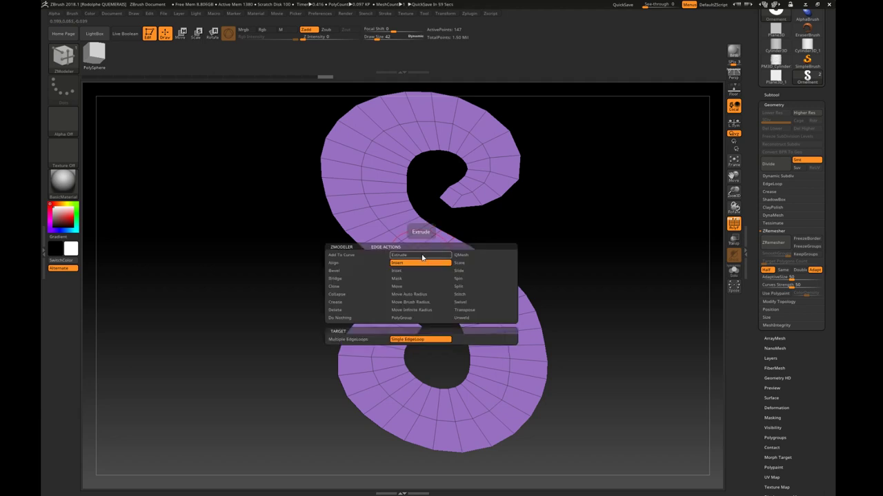
pyautogui.click(467, 311)
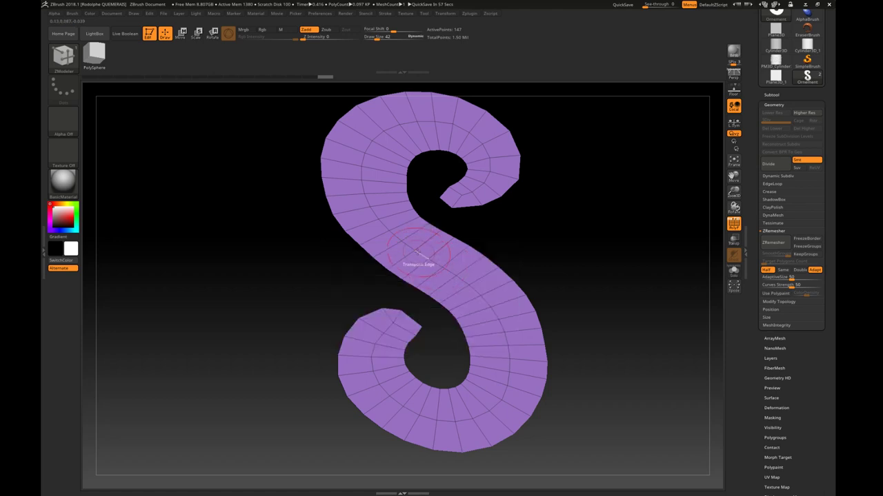
pyautogui.press('space')
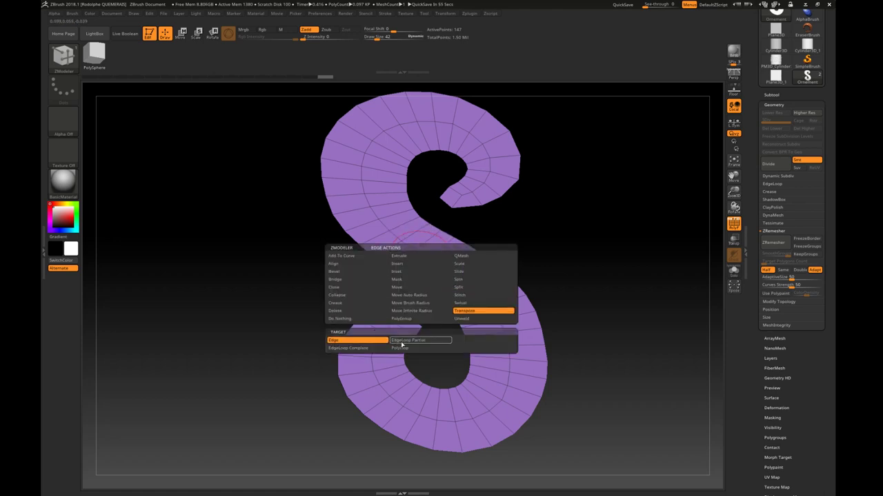
pyautogui.click(408, 342)
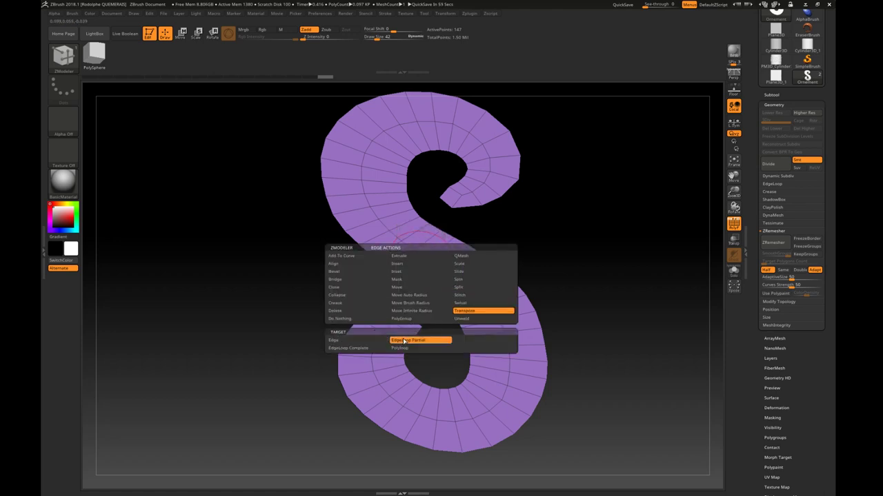
pyautogui.press('space')
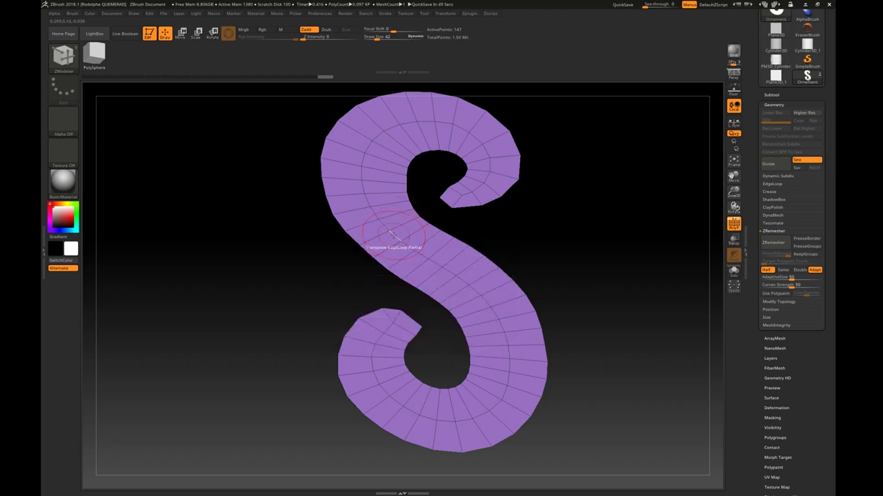
# - Place the gizmo on an edge loop and drag its Z handle to thicken the ribbon
pyautogui.click(394, 237)
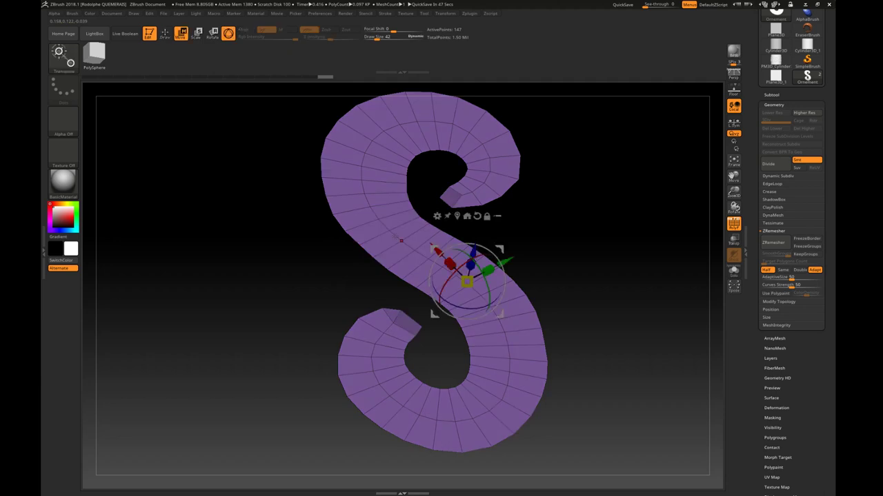
pyautogui.moveTo(471, 254); pyautogui.dragTo(474, 243)
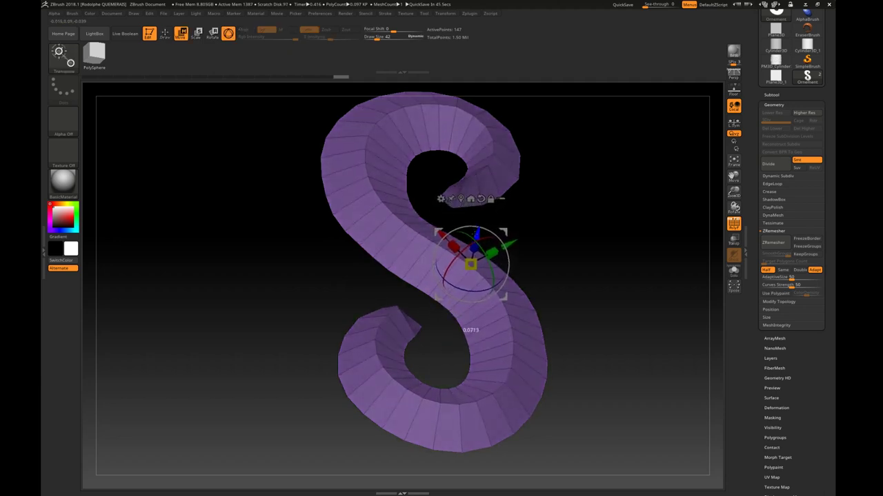
pyautogui.moveTo(474, 243)
pyautogui.mouseDown()
pyautogui.moveTo(471, 233)
pyautogui.moveTo(483, 243)
pyautogui.mouseUp()
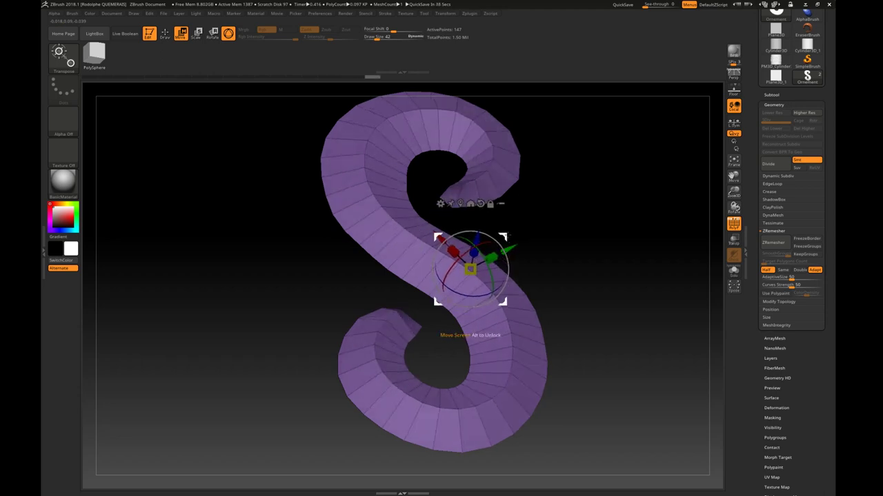
pyautogui.moveTo(482, 262)
pyautogui.mouseDown()
pyautogui.moveTo(516, 251)
pyautogui.moveTo(496, 256)
pyautogui.moveTo(469, 231)
pyautogui.mouseUp()
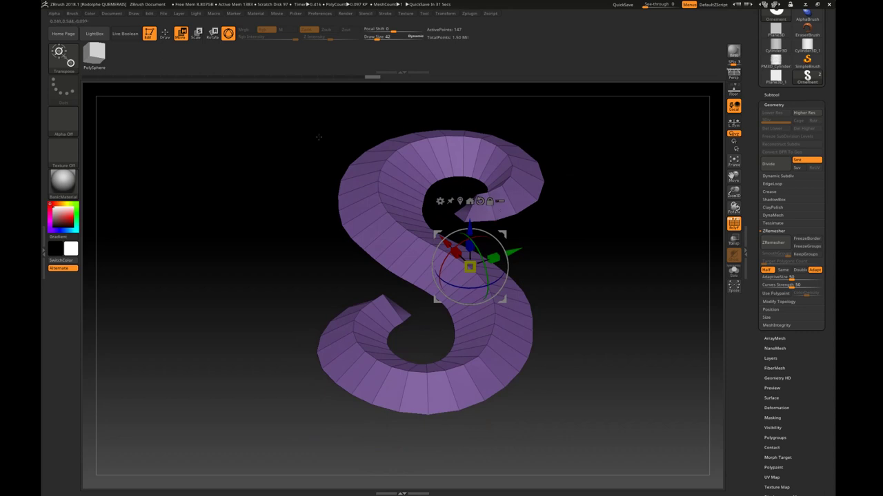
pyautogui.click(165, 33)
pyautogui.moveTo(482, 205)
pyautogui.mouseDown()
pyautogui.moveTo(510, 239)
pyautogui.moveTo(528, 241)
pyautogui.moveTo(522, 256)
pyautogui.moveTo(505, 243)
pyautogui.moveTo(522, 241)
pyautogui.mouseUp()
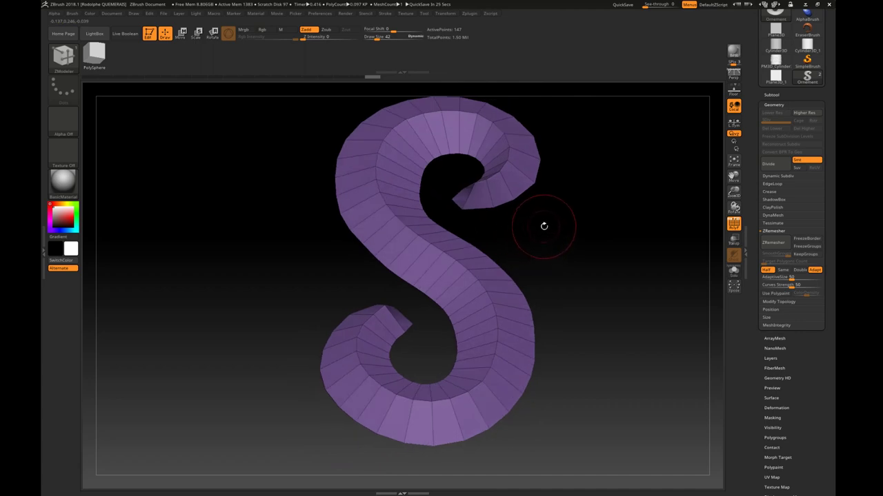
# - Reveal all hidden parts of the thickened 294-point S with Ctrl+Shift
pyautogui.hotkey('ctrl', 'shift')
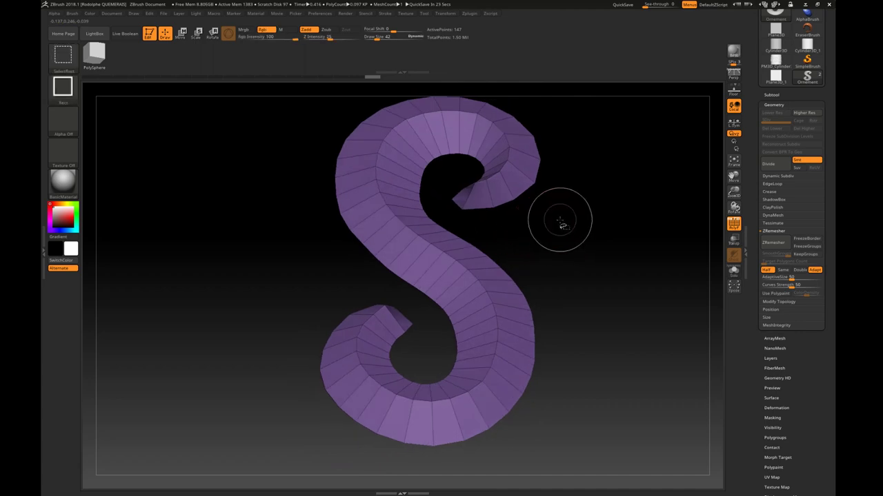
pyautogui.keyDown('ctrl'); pyautogui.keyDown('shift'); pyautogui.moveTo(563, 226); pyautogui.dragTo(586, 244); pyautogui.keyUp('shift'); pyautogui.keyUp('ctrl')
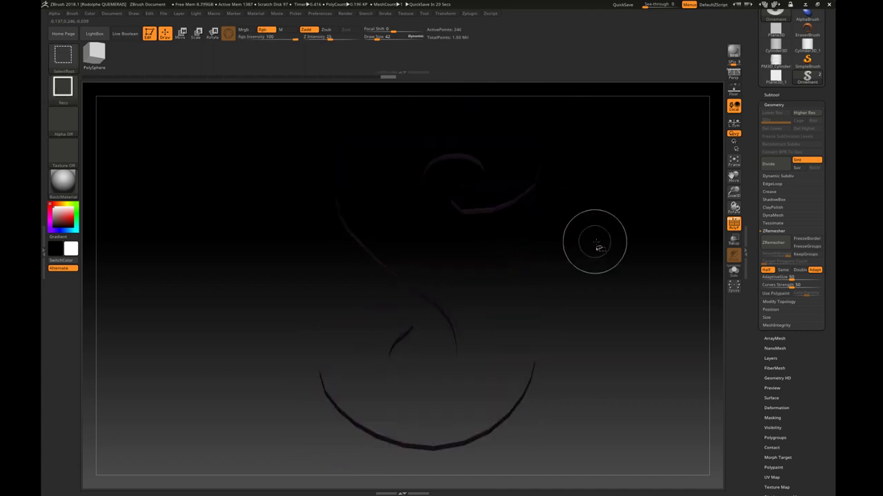
pyautogui.keyDown('ctrl'); pyautogui.keyDown('shift'); pyautogui.click(593, 242); pyautogui.keyUp('shift'); pyautogui.keyUp('ctrl')
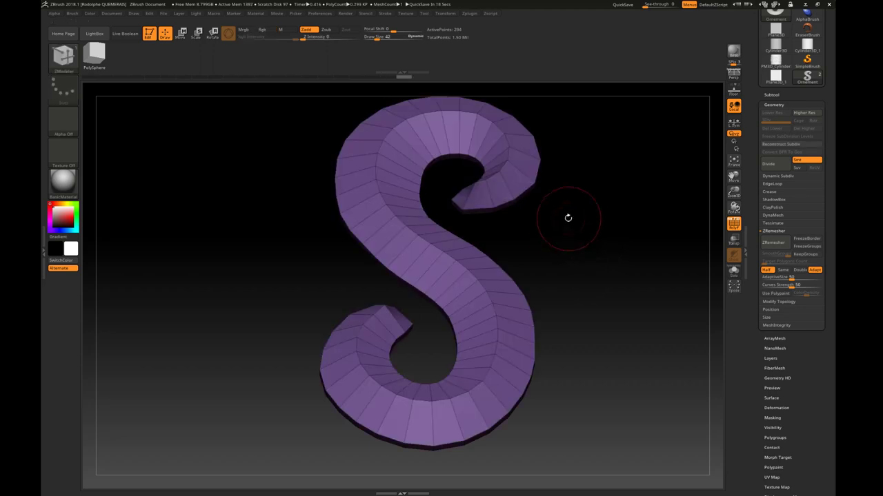
# - Orbit the S and enable Dynamic Subdiv with D to preview it as a rounded tube
pyautogui.moveTo(567, 216)
pyautogui.mouseDown()
pyautogui.moveTo(544, 247)
pyautogui.moveTo(536, 161)
pyautogui.moveTo(571, 147)
pyautogui.moveTo(564, 261)
pyautogui.mouseUp()
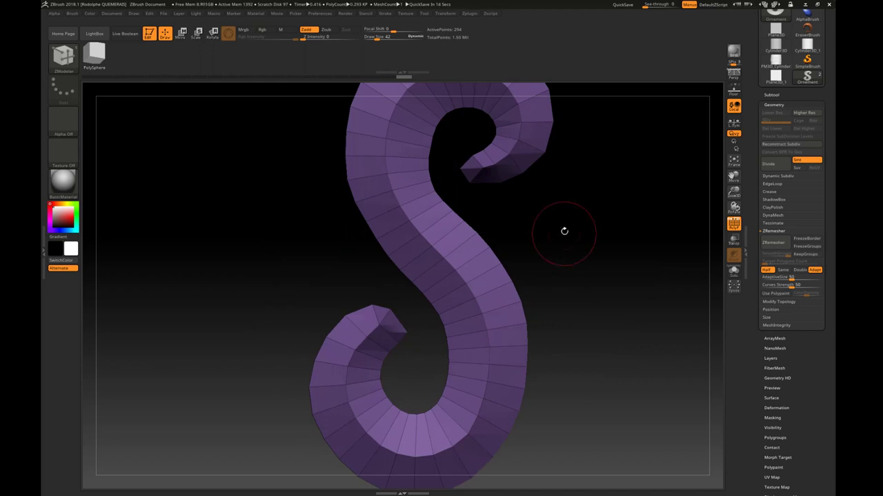
pyautogui.moveTo(564, 231)
pyautogui.keyDown('alt'); pyautogui.mouseDown()
pyautogui.moveTo(551, 251)
pyautogui.moveTo(529, 242)
pyautogui.moveTo(528, 262)
pyautogui.moveTo(512, 222)
pyautogui.moveTo(501, 263)
pyautogui.moveTo(516, 207)
pyautogui.moveTo(514, 265)
pyautogui.moveTo(522, 262)
pyautogui.moveTo(512, 239)
pyautogui.moveTo(521, 260)
pyautogui.moveTo(523, 245)
pyautogui.mouseUp(); pyautogui.keyUp('alt')
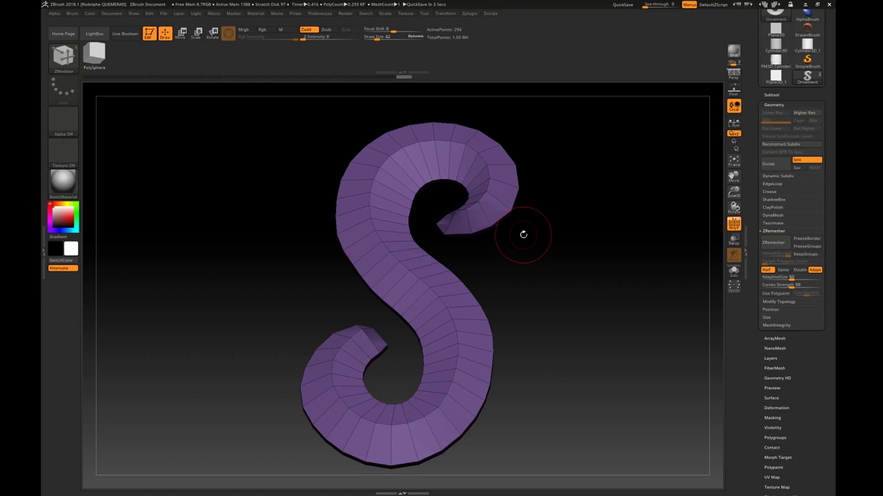
pyautogui.press('d')
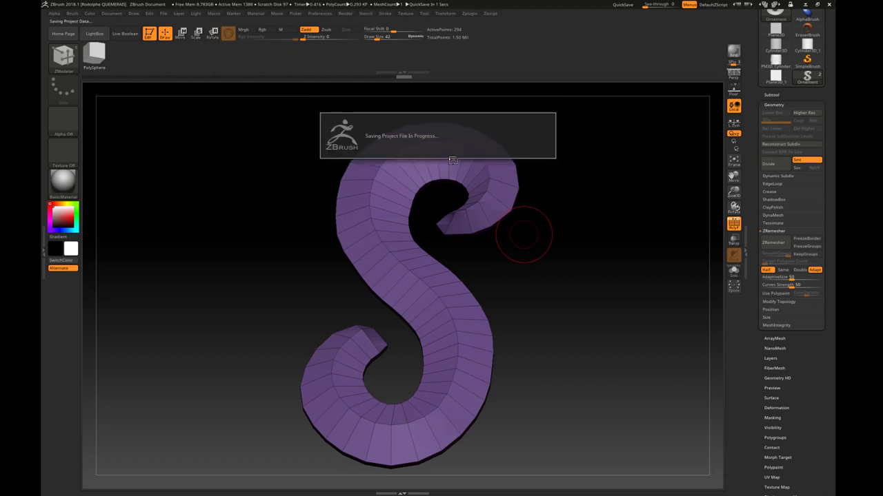
pyautogui.moveTo(483, 205)
pyautogui.mouseDown()
pyautogui.moveTo(455, 193)
pyautogui.moveTo(455, 208)
pyautogui.moveTo(482, 229)
pyautogui.moveTo(491, 200)
pyautogui.moveTo(495, 206)
pyautogui.mouseUp()
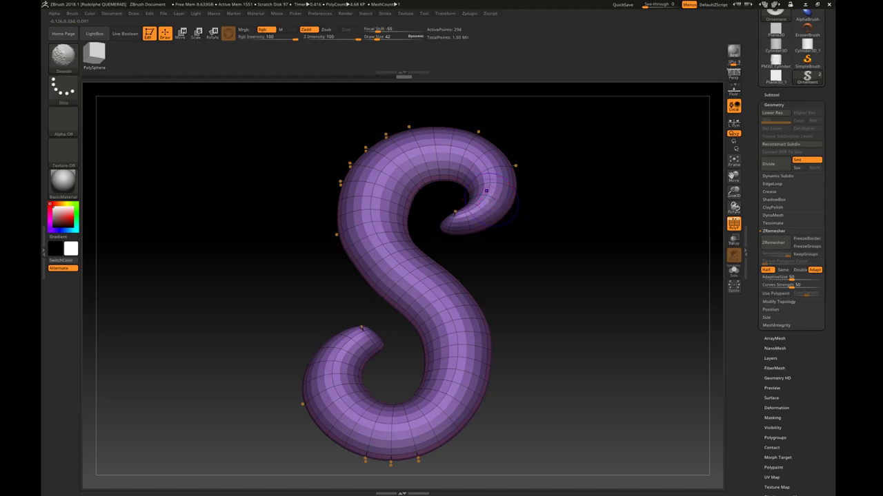
# - Disable Dynamic Subdiv with Shift+D and set CreaseLv to 5 under Geometry > Crease
pyautogui.hotkey('shift', 'd')
pyautogui.moveTo(506, 247)
pyautogui.mouseDown()
pyautogui.moveTo(491, 244)
pyautogui.moveTo(499, 250)
pyautogui.moveTo(513, 227)
pyautogui.moveTo(517, 258)
pyautogui.moveTo(522, 191)
pyautogui.mouseUp()
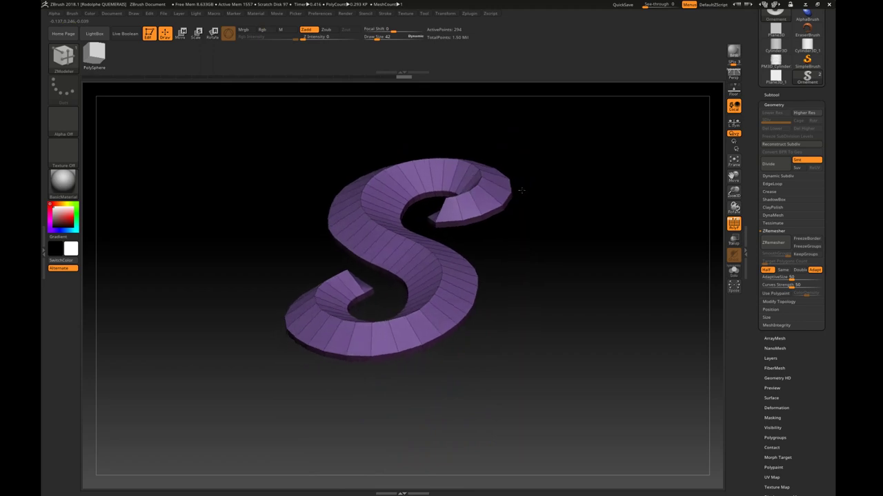
pyautogui.click(771, 94)
pyautogui.click(772, 95)
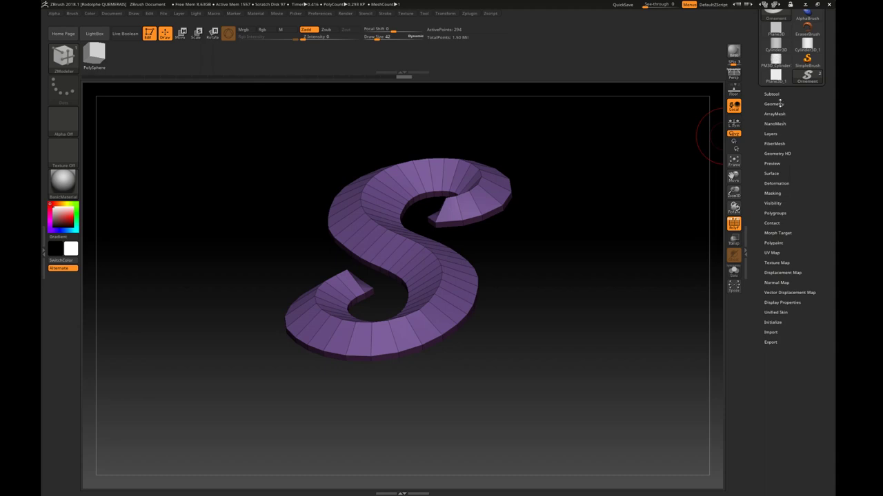
pyautogui.click(779, 103)
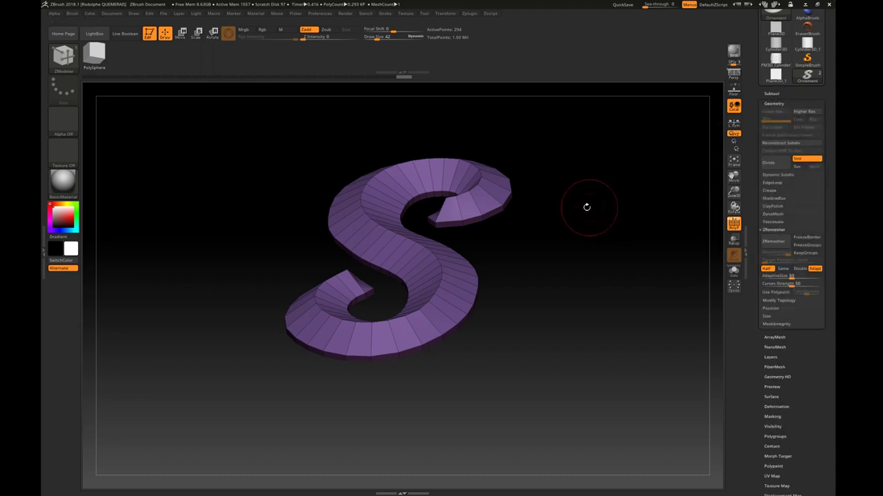
pyautogui.click(770, 191)
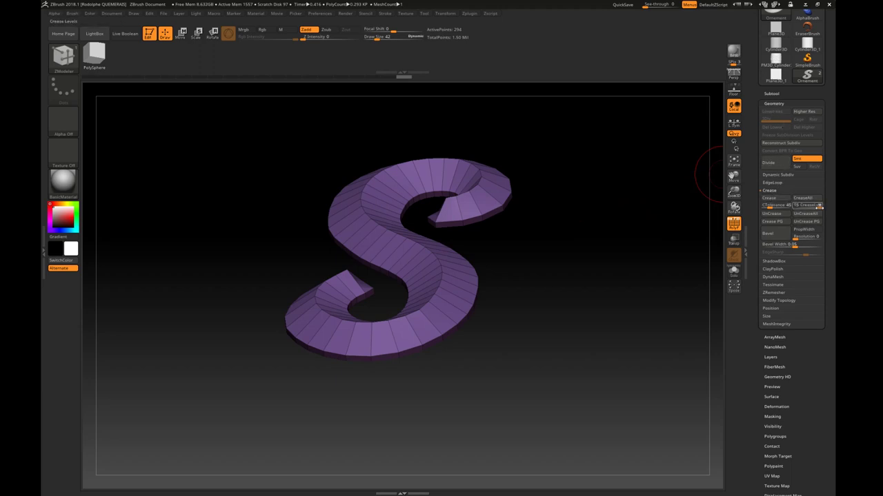
pyautogui.moveTo(820, 206); pyautogui.dragTo(809, 207)
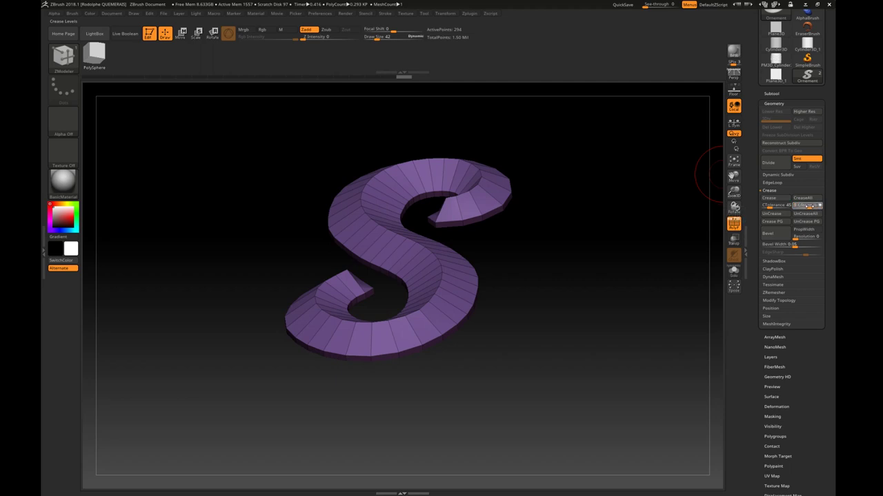
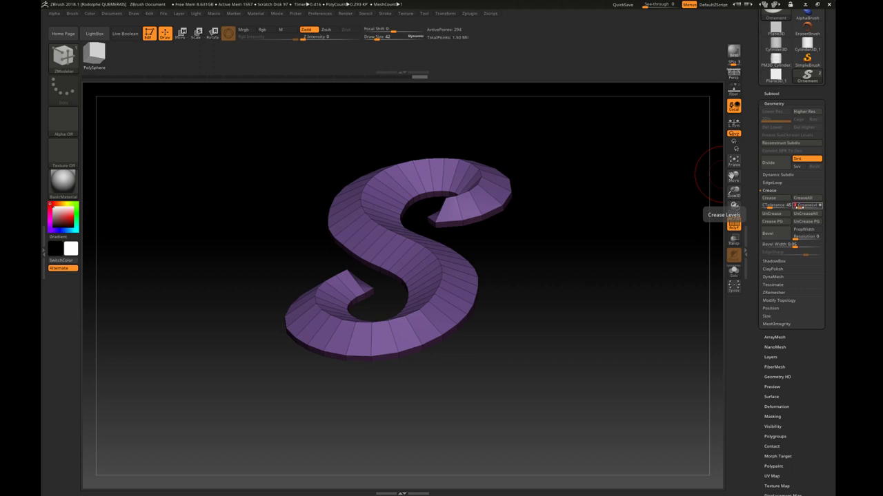
# - Raise Crease Levels from 2 to 3 and crease the S mesh along its polygroup borders
pyautogui.click(798, 205)
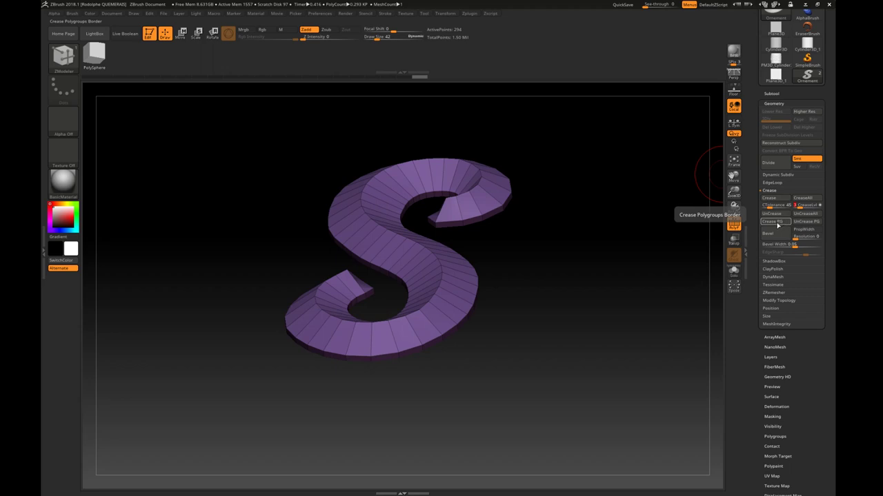
pyautogui.click(774, 222)
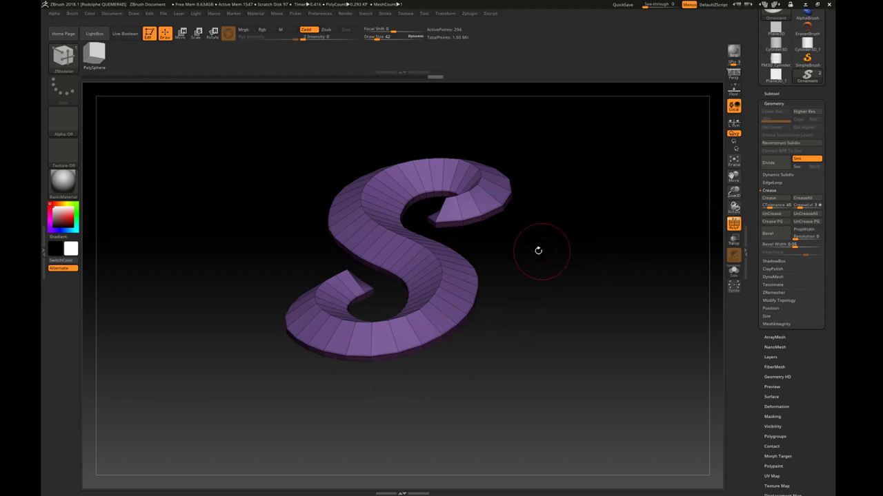
pyautogui.moveTo(538, 251); pyautogui.dragTo(467, 258)
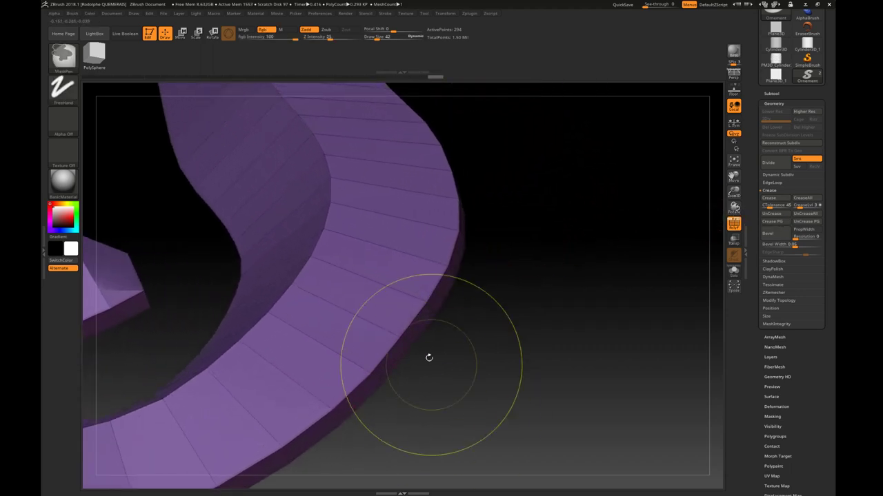
# - Switch to ZModeler, check the creases from edge-on and oblique angles, and drop to the lowest subdivision level
pyautogui.press('b')
pyautogui.press('z')
pyautogui.press('m')
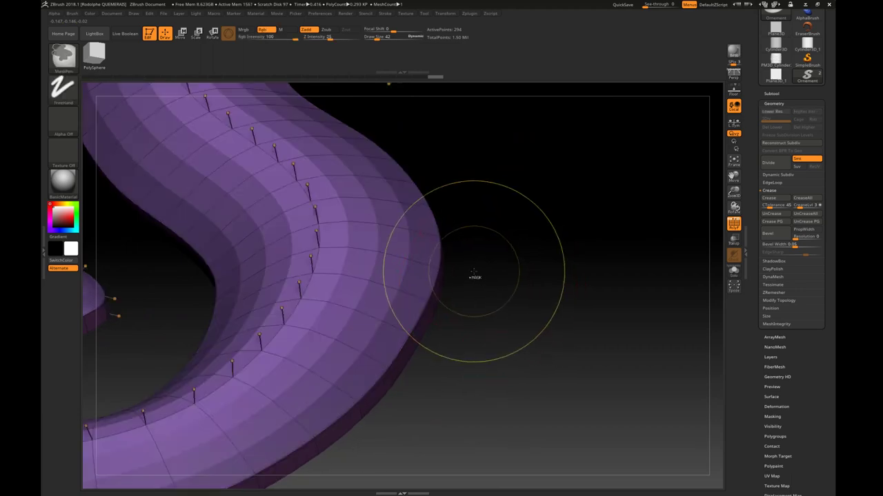
pyautogui.moveTo(473, 269)
pyautogui.mouseDown()
pyautogui.moveTo(473, 165)
pyautogui.moveTo(461, 162)
pyautogui.moveTo(467, 211)
pyautogui.moveTo(479, 246)
pyautogui.moveTo(487, 242)
pyautogui.mouseUp()
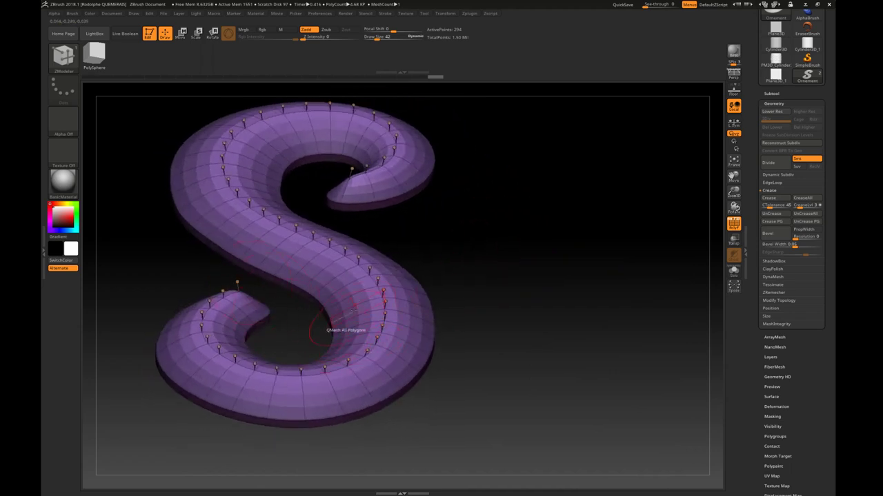
pyautogui.moveTo(457, 203)
pyautogui.mouseDown()
pyautogui.moveTo(453, 223)
pyautogui.moveTo(447, 216)
pyautogui.moveTo(460, 219)
pyautogui.moveTo(451, 252)
pyautogui.moveTo(387, 261)
pyautogui.mouseUp()
pyautogui.hotkey('shift', 'd')
pyautogui.hotkey('shift', 'd')
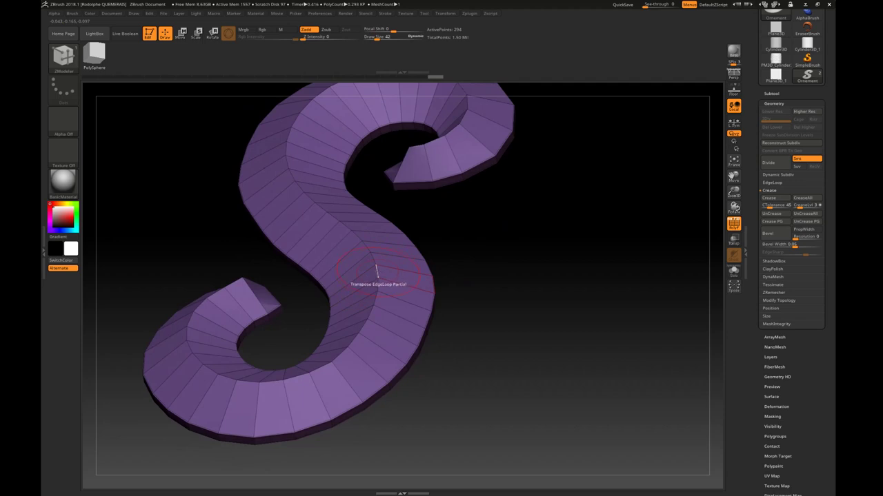
# - Set the ZModeler edge action to Crease with EdgeLoop Partial target, then preview the S with Dynamic Subdiv
pyautogui.rightClick(376, 272)
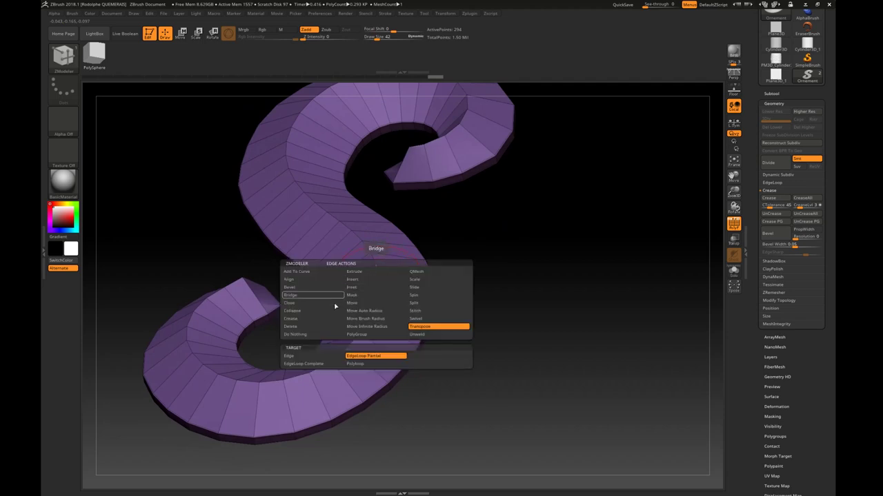
pyautogui.click(303, 319)
pyautogui.click(303, 356)
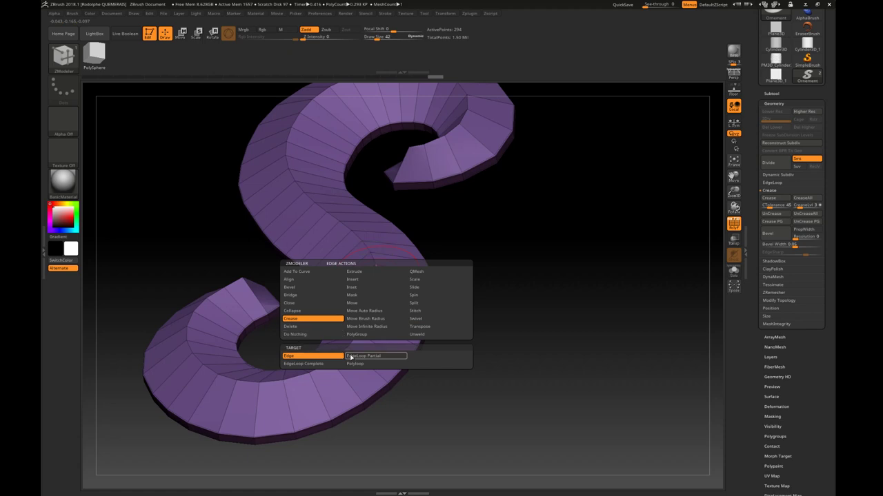
pyautogui.click(359, 357)
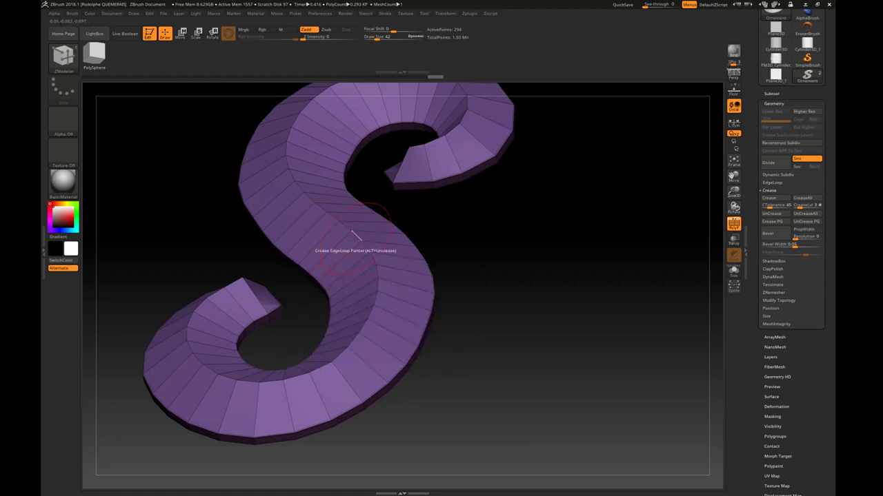
pyautogui.moveTo(296, 297)
pyautogui.mouseDown()
pyautogui.moveTo(310, 311)
pyautogui.moveTo(324, 290)
pyautogui.mouseUp()
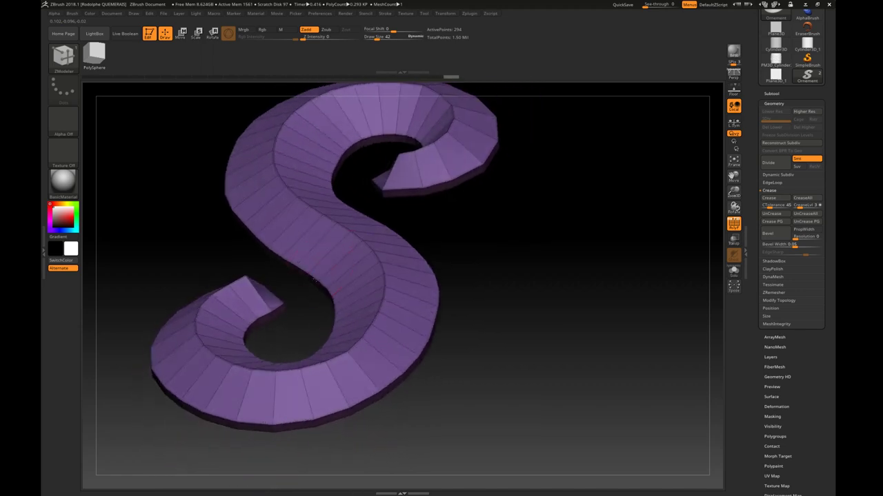
pyautogui.press('d')
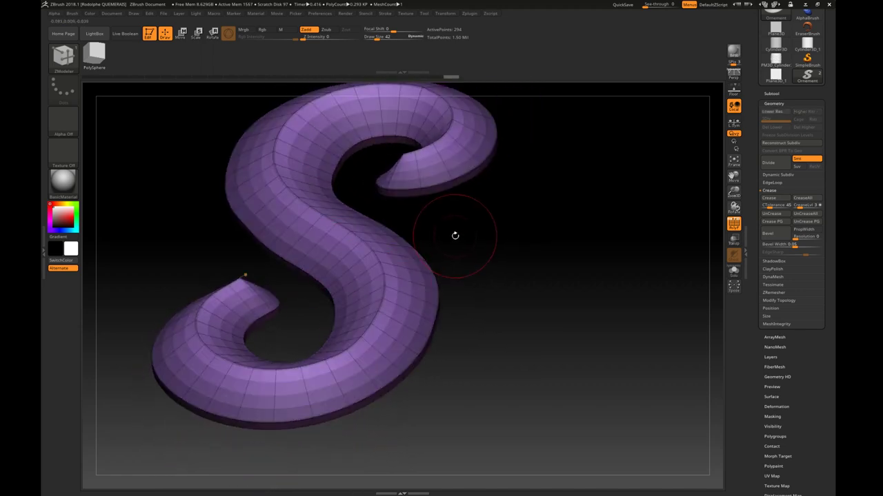
pyautogui.moveTo(448, 228)
pyautogui.mouseDown()
pyautogui.moveTo(466, 235)
pyautogui.moveTo(634, 203)
pyautogui.mouseUp()
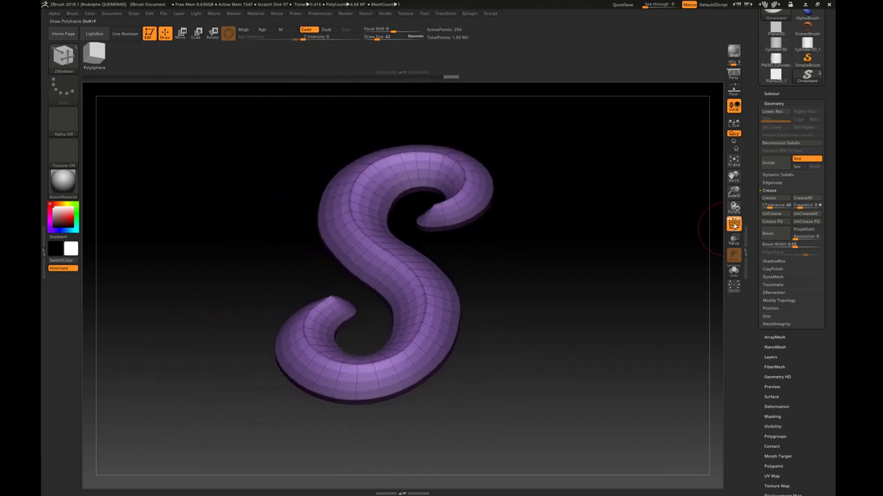
# - Turn off PolyF and apply BasicMaterial2 so the S shows plain grey shading
pyautogui.click(733, 223)
pyautogui.moveTo(581, 242)
pyautogui.mouseDown()
pyautogui.moveTo(564, 241)
pyautogui.moveTo(569, 215)
pyautogui.moveTo(598, 226)
pyautogui.moveTo(583, 232)
pyautogui.moveTo(571, 187)
pyautogui.moveTo(575, 221)
pyautogui.mouseUp()
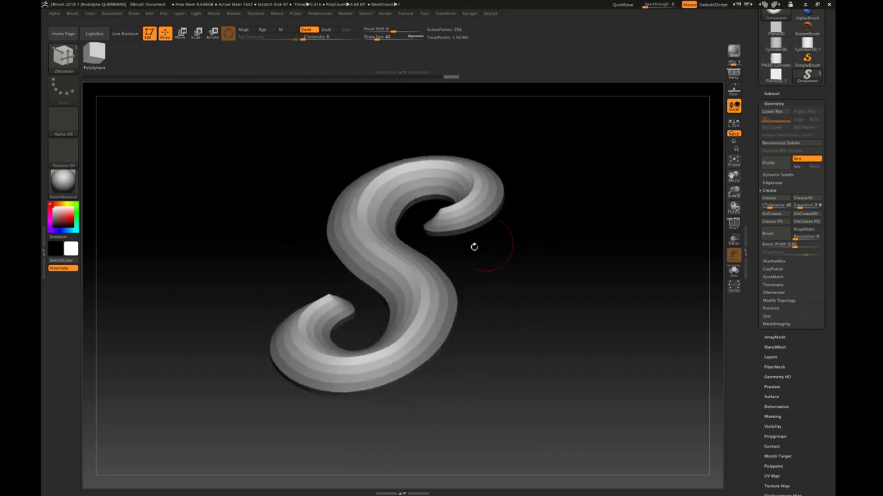
pyautogui.click(63, 185)
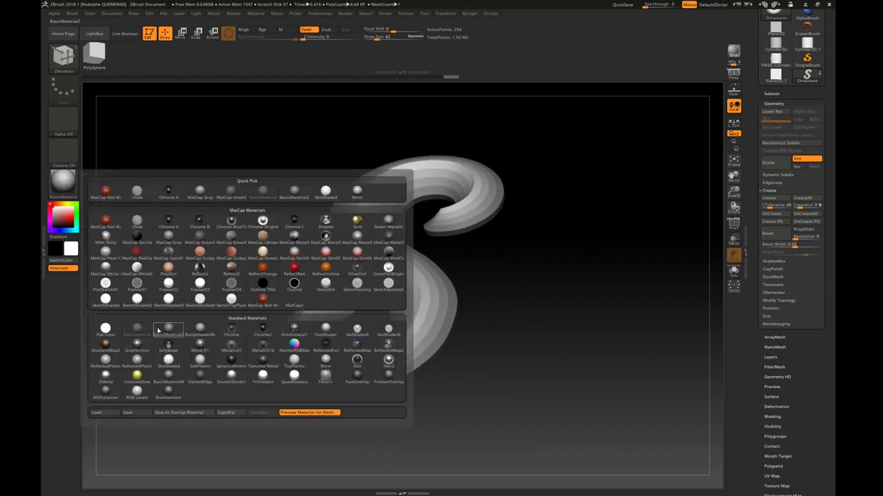
pyautogui.click(157, 332)
pyautogui.click(59, 185)
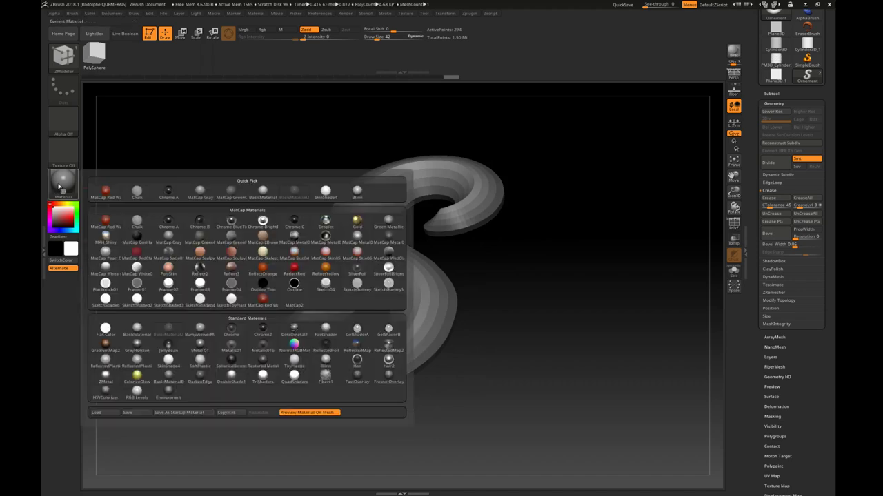
pyautogui.moveTo(141, 284)
pyautogui.mouseDown()
pyautogui.moveTo(518, 223)
pyautogui.moveTo(520, 230)
pyautogui.moveTo(568, 206)
pyautogui.mouseUp()
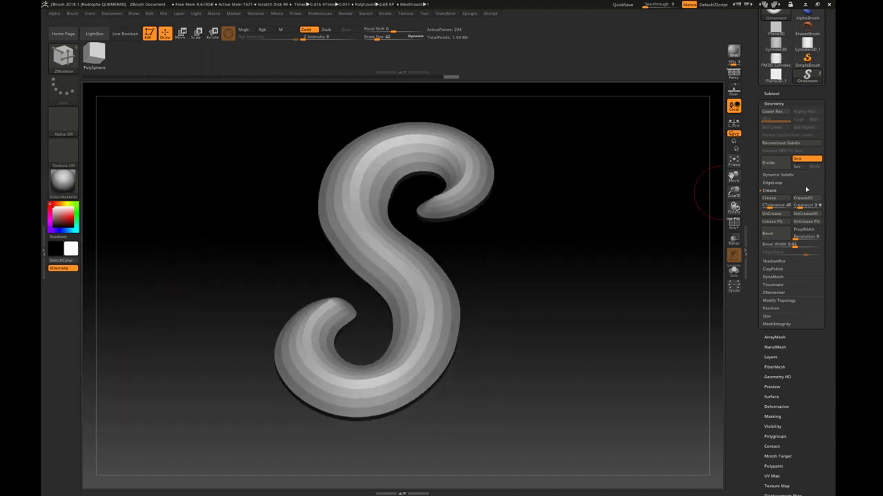
# - Enable SmoothSubdiv under Dynamic Subdiv, orbit the S to inspect it, then switch dynamic subdivision off
pyautogui.click(782, 175)
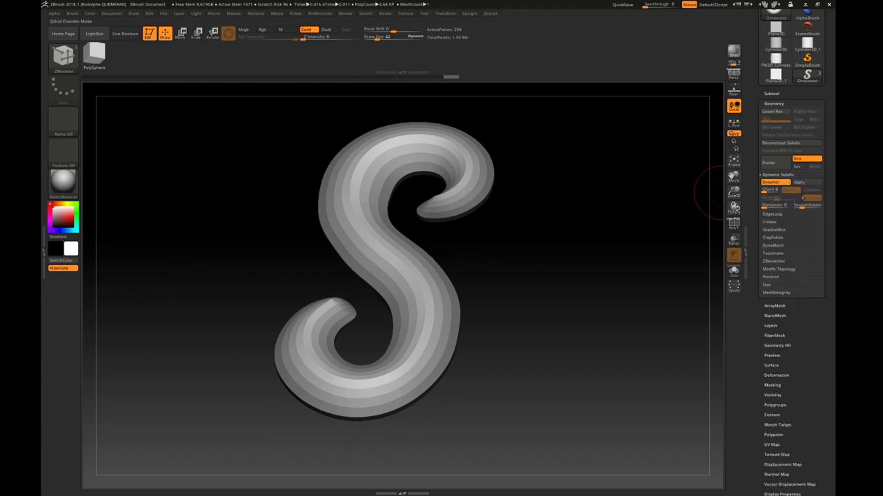
pyautogui.click(806, 205)
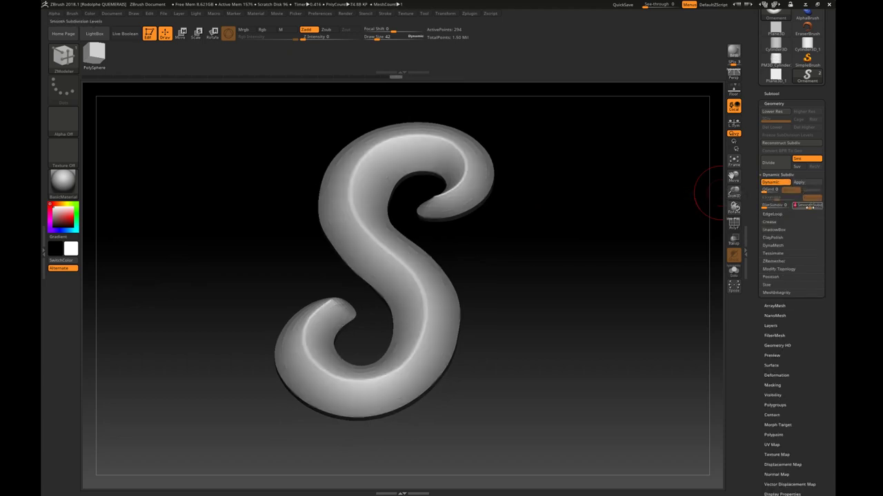
pyautogui.moveTo(734, 207)
pyautogui.mouseDown()
pyautogui.moveTo(601, 241)
pyautogui.moveTo(600, 211)
pyautogui.moveTo(710, 204)
pyautogui.mouseUp()
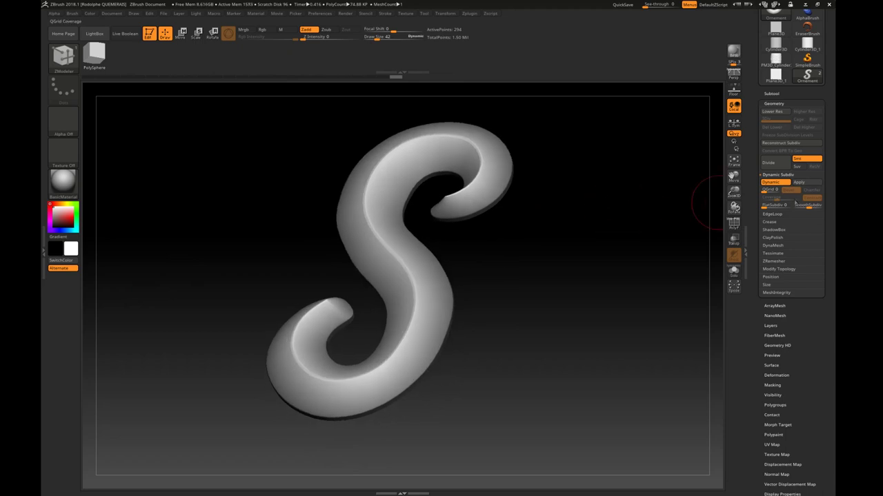
pyautogui.moveTo(598, 229)
pyautogui.mouseDown()
pyautogui.moveTo(562, 244)
pyautogui.moveTo(560, 231)
pyautogui.moveTo(554, 241)
pyautogui.moveTo(518, 226)
pyautogui.moveTo(532, 269)
pyautogui.mouseUp()
pyautogui.moveTo(444, 241)
pyautogui.keyDown('shift'); pyautogui.mouseDown()
pyautogui.moveTo(482, 244)
pyautogui.moveTo(455, 237)
pyautogui.moveTo(467, 202)
pyautogui.mouseUp(); pyautogui.keyUp('shift')
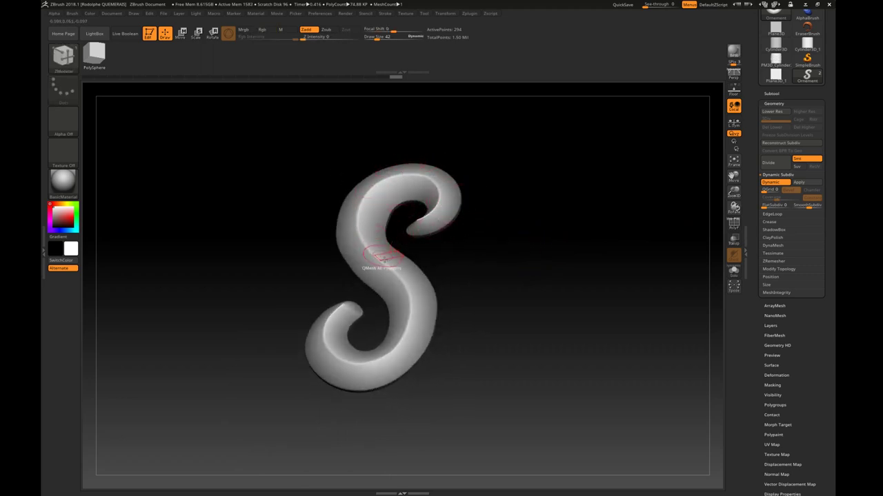
pyautogui.moveTo(483, 290); pyautogui.dragTo(476, 276)
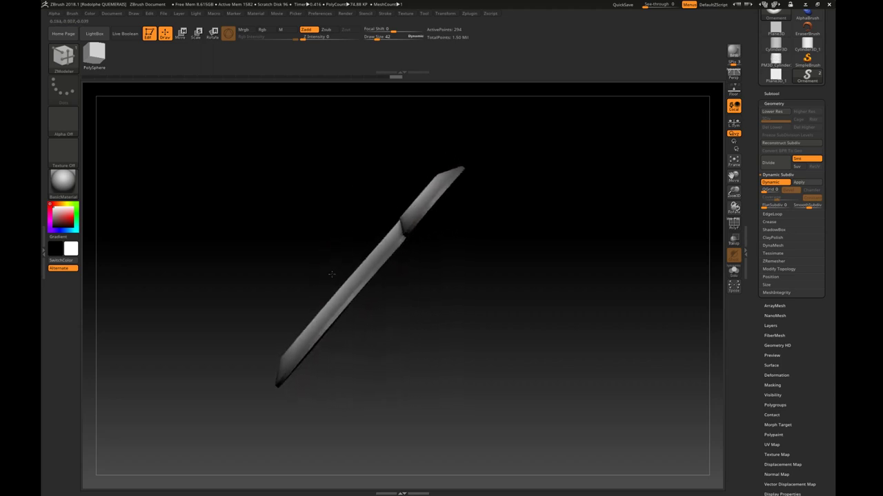
pyautogui.moveTo(366, 269)
pyautogui.mouseDown()
pyautogui.moveTo(356, 232)
pyautogui.moveTo(368, 311)
pyautogui.mouseUp()
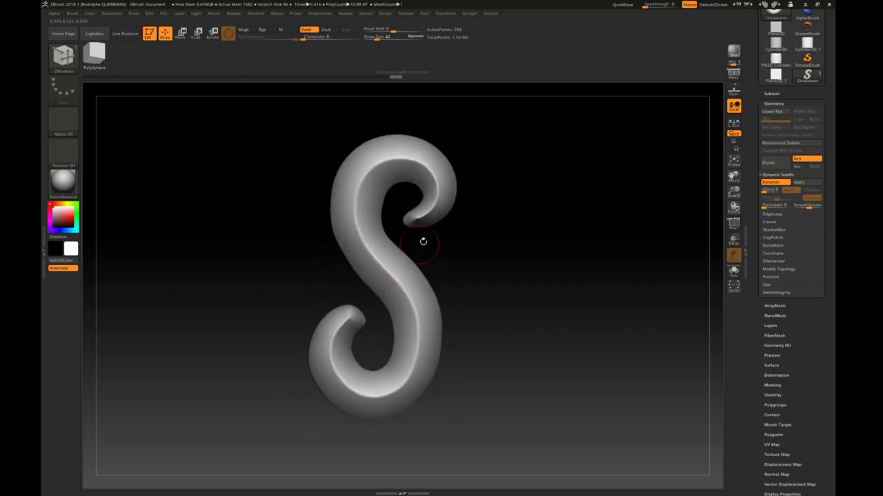
pyautogui.moveTo(423, 241); pyautogui.dragTo(449, 240)
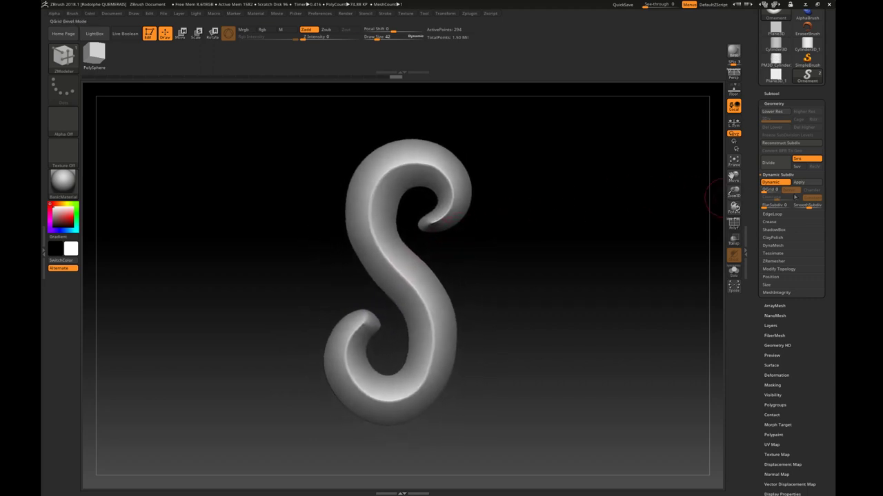
pyautogui.hotkey('shift', 'd')
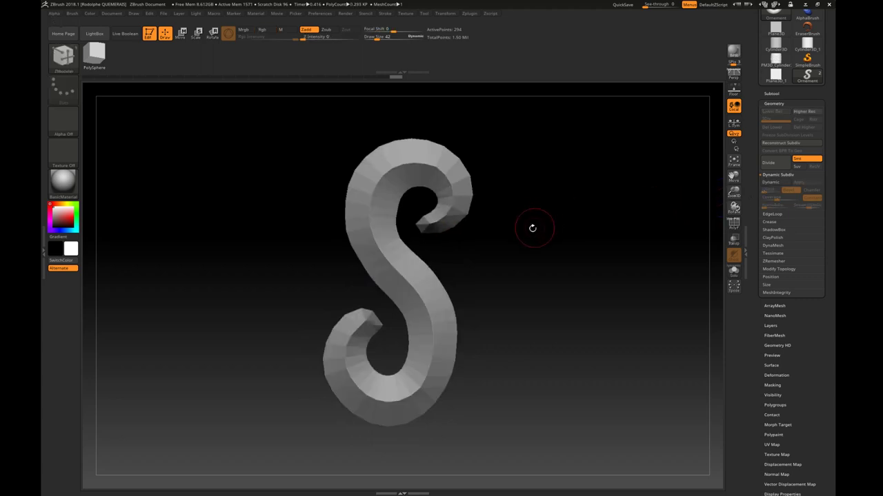
# - Open the brush picker from the Current Brush thumbnail in the left shelf
pyautogui.moveTo(532, 227)
pyautogui.mouseDown()
pyautogui.moveTo(587, 203)
pyautogui.moveTo(528, 213)
pyautogui.moveTo(537, 231)
pyautogui.mouseUp()
pyautogui.click(69, 62)
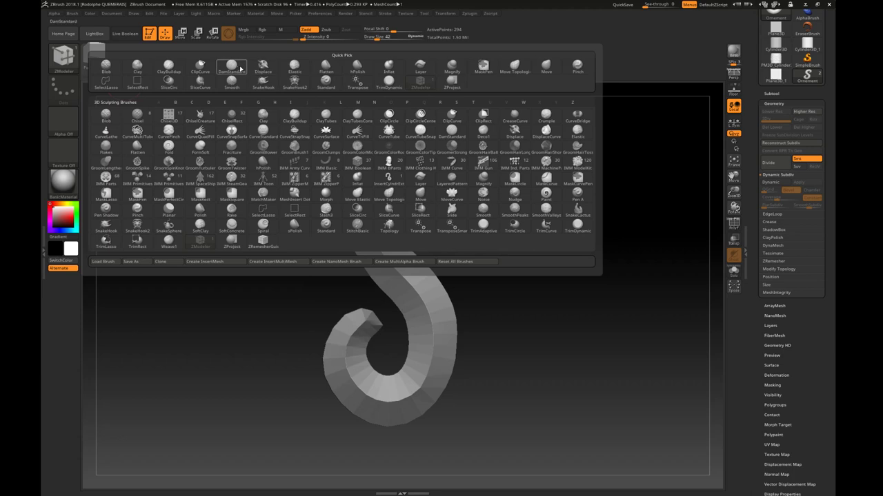
# - Pick the Standard brush and run Brush > Create > Create InsertMesh on the S mesh
pyautogui.click(325, 82)
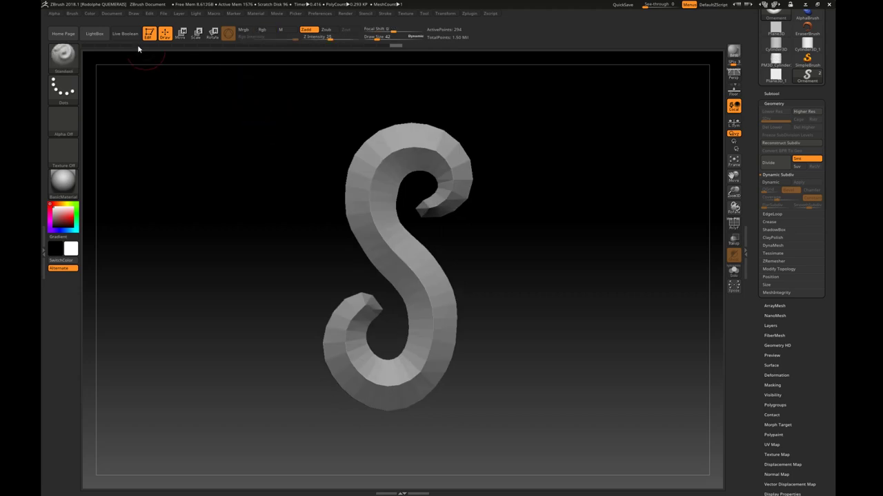
pyautogui.click(73, 13)
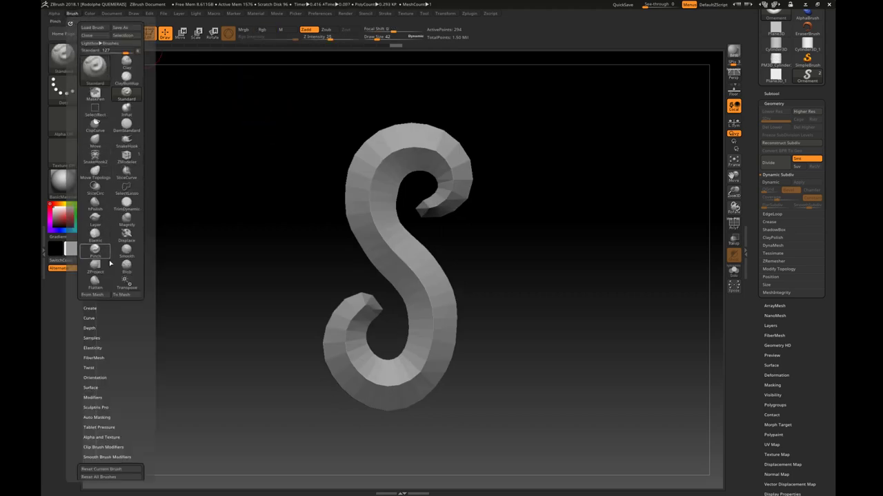
pyautogui.click(90, 308)
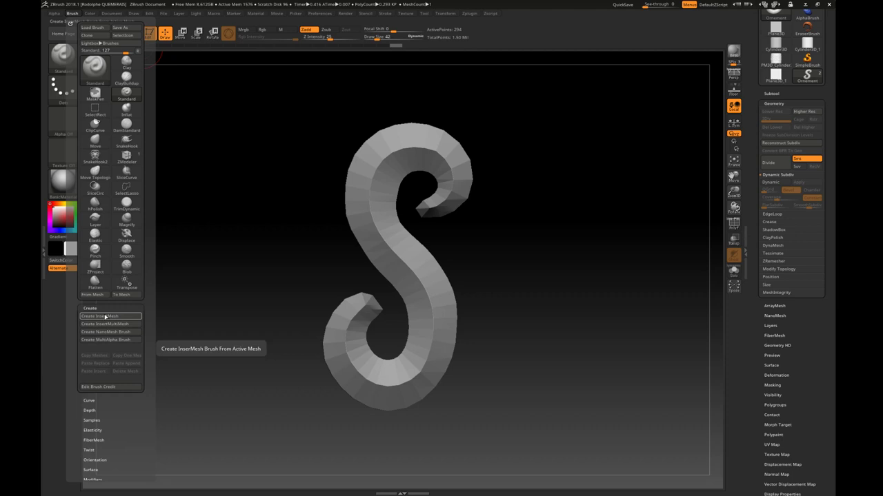
pyautogui.click(106, 317)
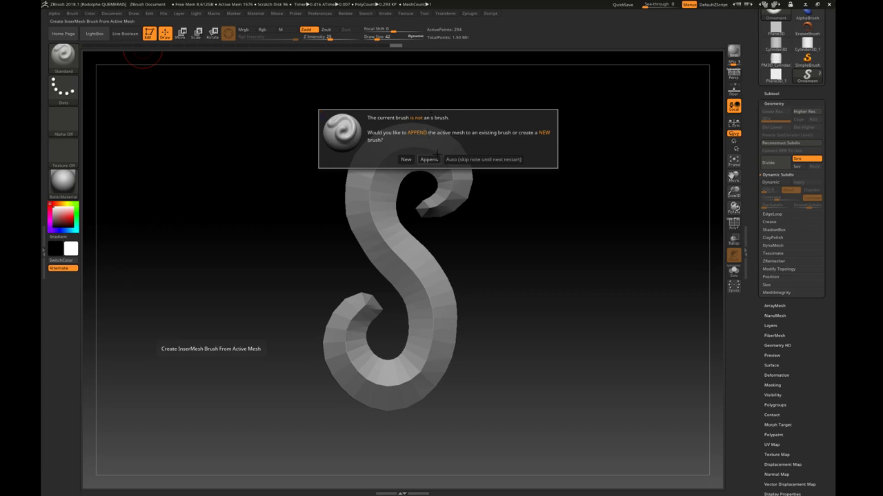
# - Create the new Ornament InsertMesh brush, then reselect the S-ornamented cylinder and lower its SDiv level
pyautogui.click(405, 159)
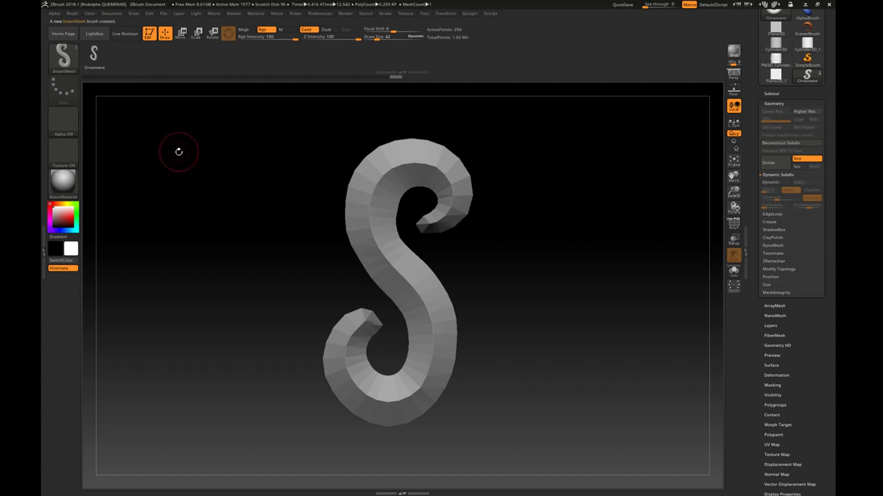
pyautogui.moveTo(240, 173)
pyautogui.mouseDown()
pyautogui.moveTo(256, 193)
pyautogui.moveTo(298, 169)
pyautogui.moveTo(242, 178)
pyautogui.mouseUp()
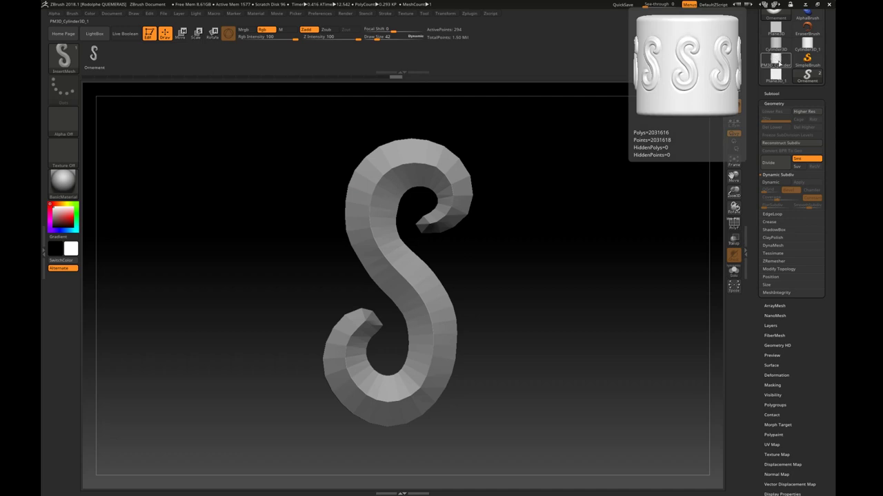
pyautogui.click(775, 62)
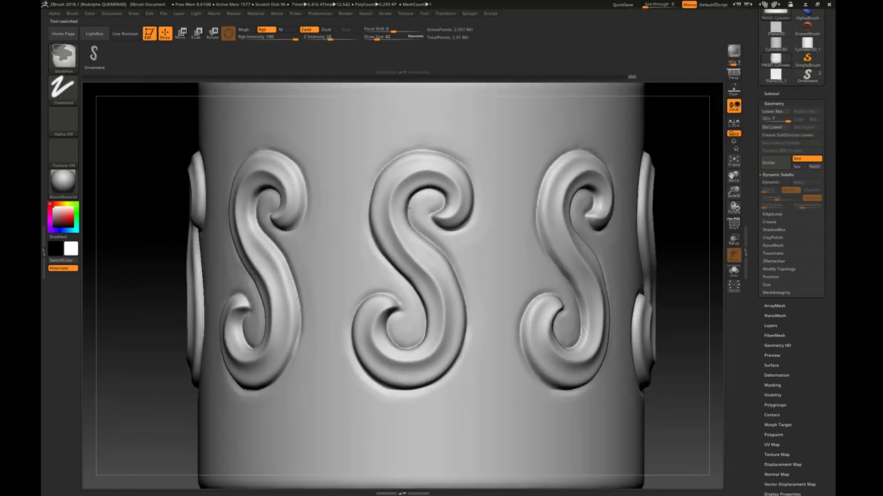
pyautogui.moveTo(607, 173); pyautogui.dragTo(437, 239)
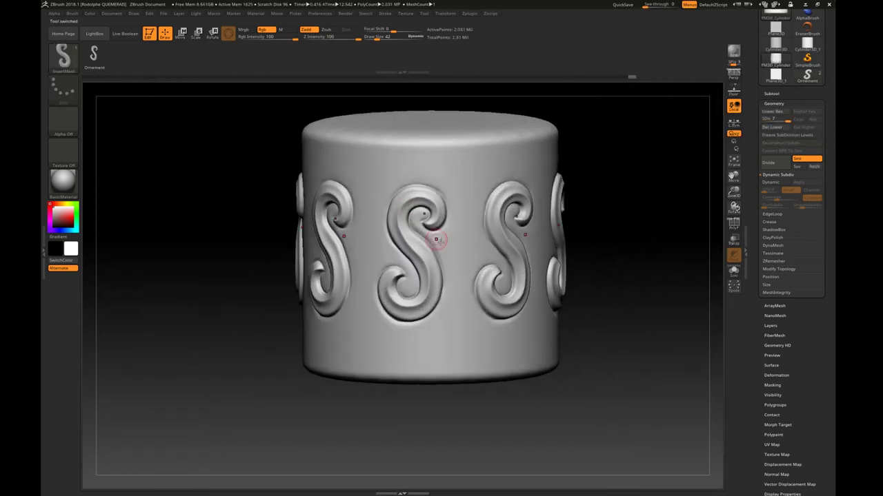
pyautogui.click(459, 249)
pyautogui.moveTo(491, 217); pyautogui.dragTo(498, 217, button='right')
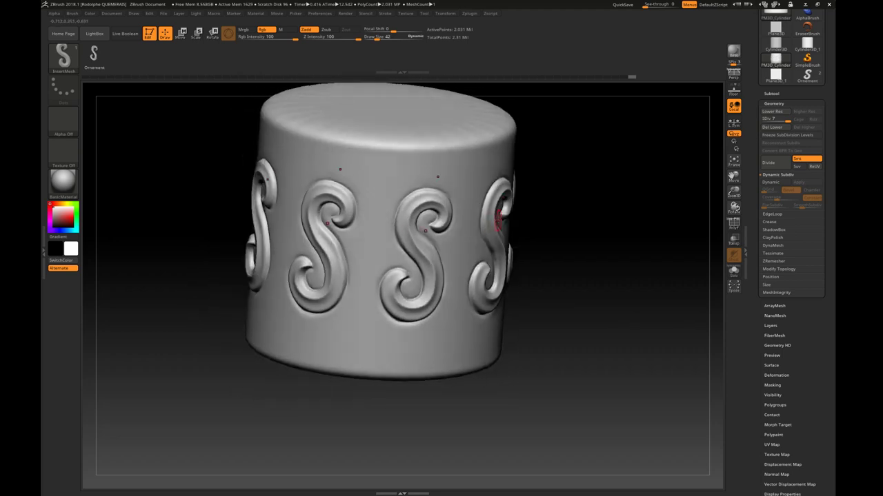
pyautogui.keyDown('shift'); pyautogui.moveTo(542, 193); pyautogui.dragTo(545, 193, button='right'); pyautogui.keyUp('shift')
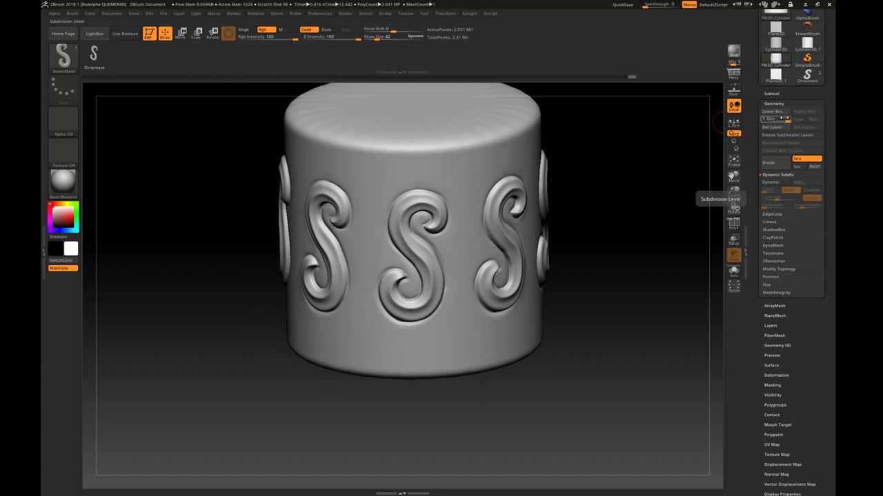
pyautogui.moveTo(783, 119); pyautogui.dragTo(762, 119)
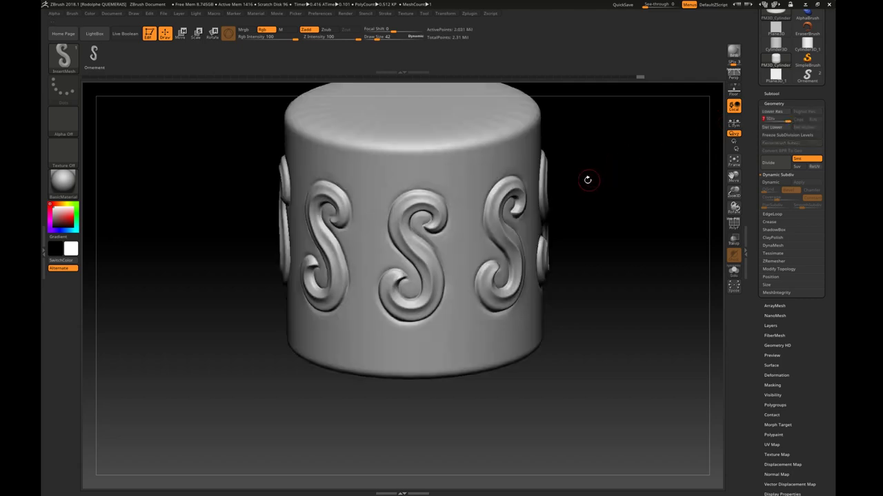
# - Select the cylinder subtool and duplicate it in the Subtool list
pyautogui.press('ctrl')
pyautogui.press('alt')
pyautogui.click(771, 93)
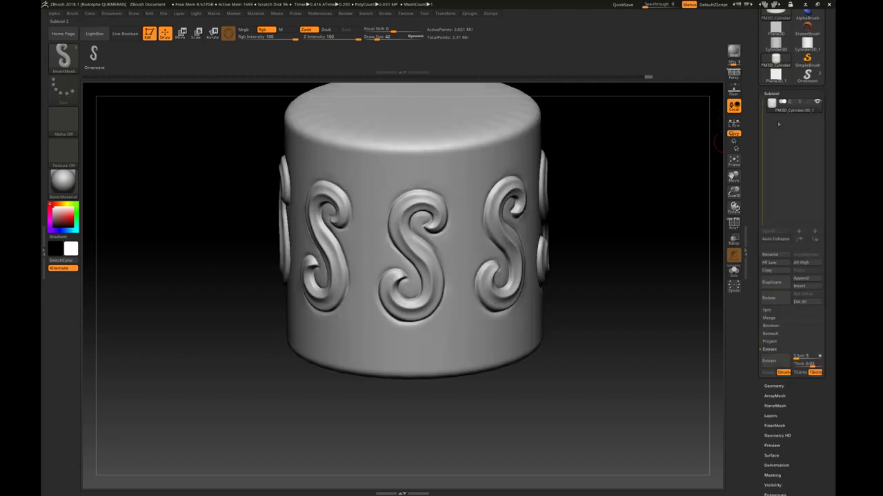
pyautogui.click(784, 110)
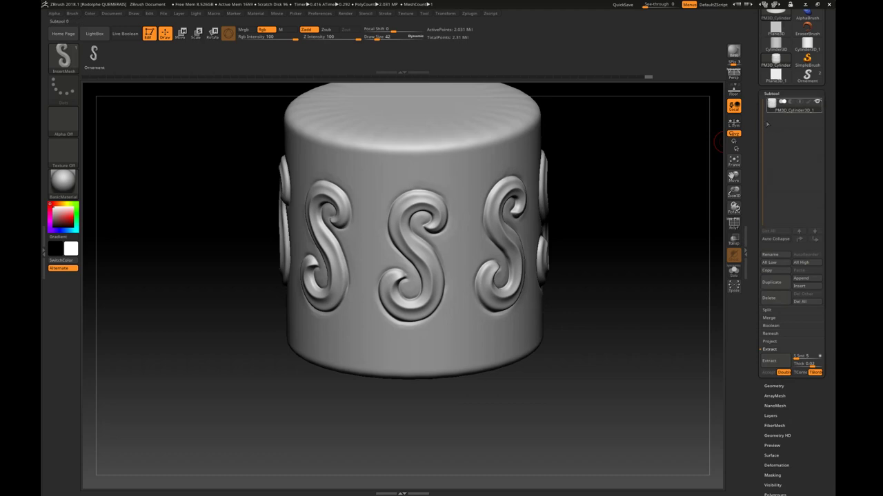
pyautogui.click(771, 282)
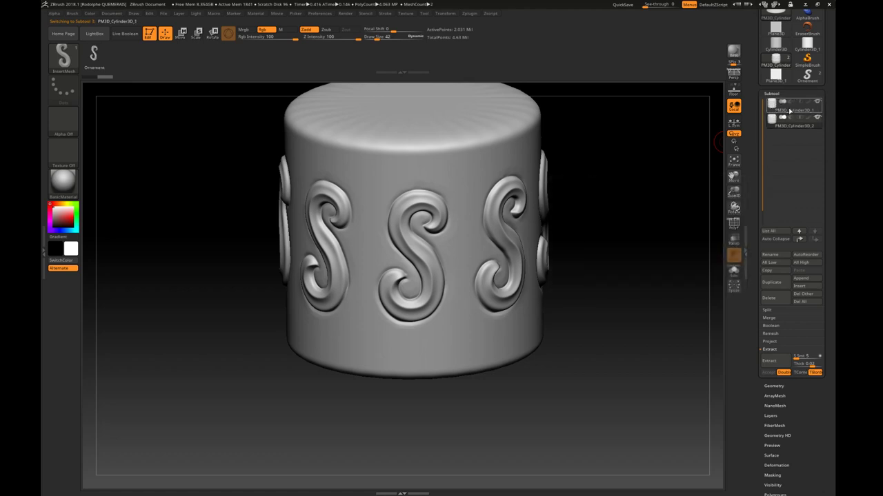
# - Ctrl-click the canvas repeatedly to grow and sharpen the mask around the S ornaments
pyautogui.keyDown('ctrl'); pyautogui.click(575, 190); pyautogui.keyUp('ctrl')
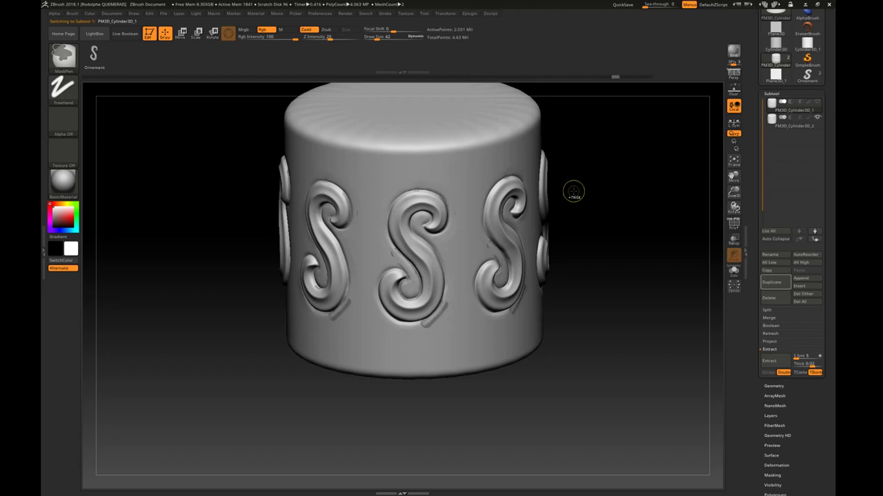
pyautogui.keyDown('ctrl'); pyautogui.click(574, 191); pyautogui.keyUp('ctrl')
pyautogui.keyDown('ctrl'); pyautogui.click(573, 189); pyautogui.keyUp('ctrl')
pyautogui.keyDown('ctrl'); pyautogui.click(572, 189); pyautogui.keyUp('ctrl')
pyautogui.keyDown('ctrl'); pyautogui.click(573, 188); pyautogui.keyUp('ctrl')
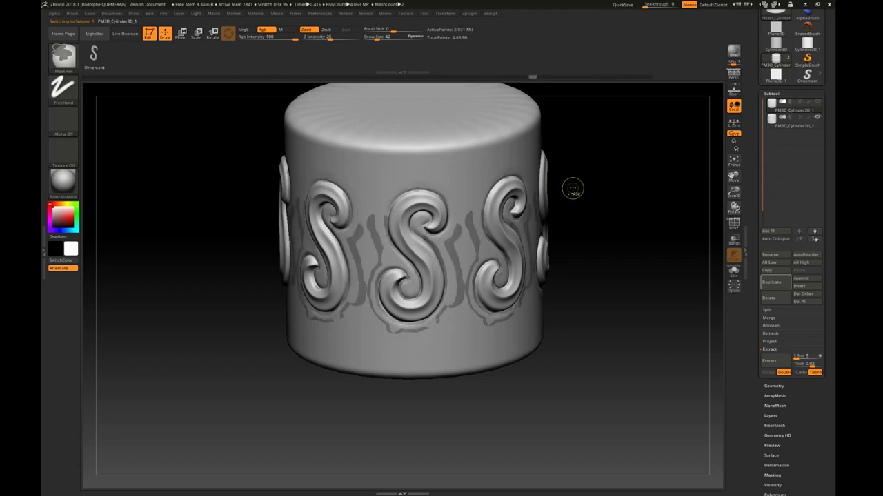
pyautogui.keyDown('ctrl'); pyautogui.click(573, 189); pyautogui.keyUp('ctrl')
pyautogui.keyDown('ctrl'); pyautogui.click(572, 188); pyautogui.keyUp('ctrl')
pyautogui.keyDown('ctrl'); pyautogui.click(573, 187); pyautogui.keyUp('ctrl')
pyautogui.keyDown('ctrl'); pyautogui.click(573, 187); pyautogui.keyUp('ctrl')
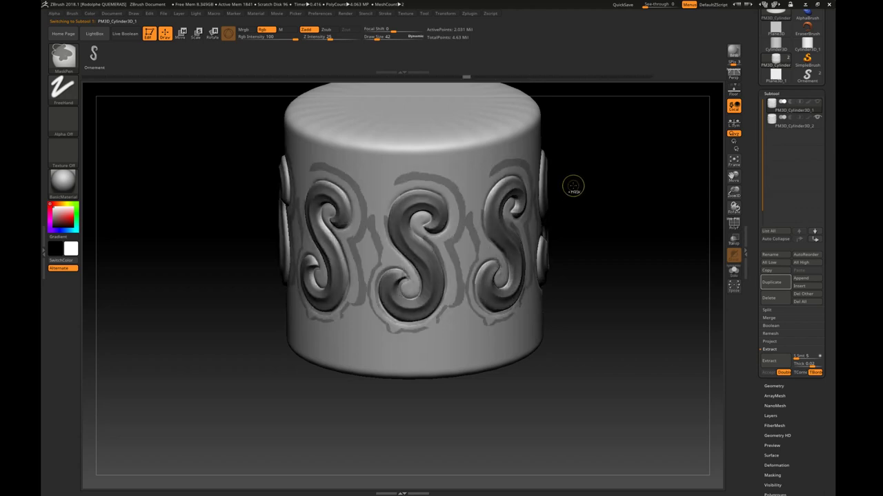
# - Invert the mask and hide the duplicate cylinder subtool
pyautogui.keyDown('ctrl'); pyautogui.click(573, 186); pyautogui.keyUp('ctrl')
pyautogui.keyDown('ctrl'); pyautogui.click(573, 186); pyautogui.keyUp('ctrl')
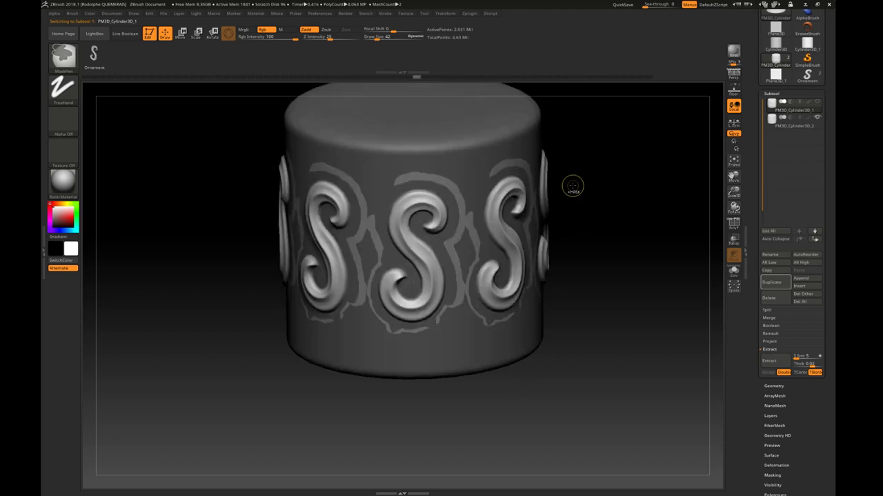
pyautogui.click(818, 118)
pyautogui.press('ctrl')
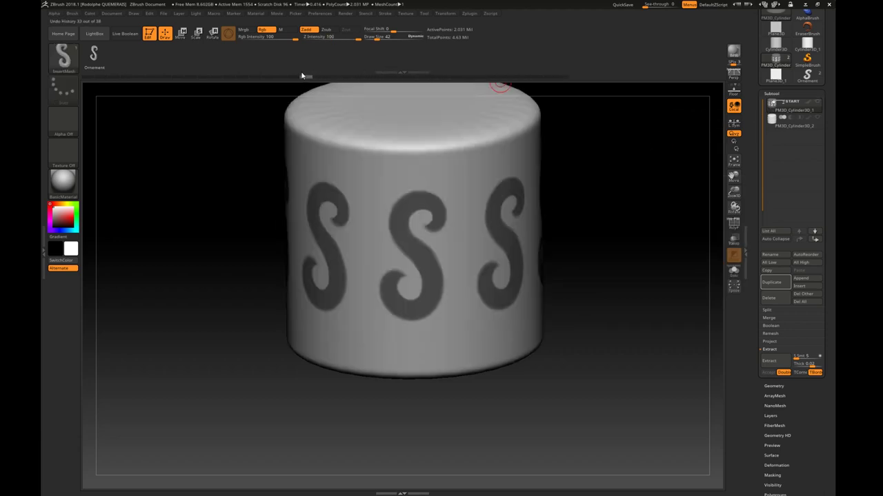
# - Invert the mask, then step back through undo history to the plain low-res cylinder
pyautogui.hotkey('ctrl', 'i')
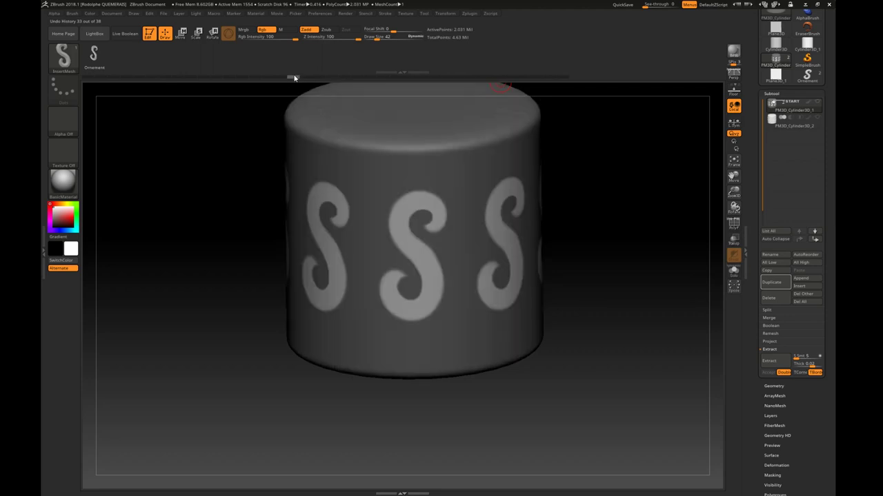
pyautogui.moveTo(287, 80); pyautogui.dragTo(136, 82)
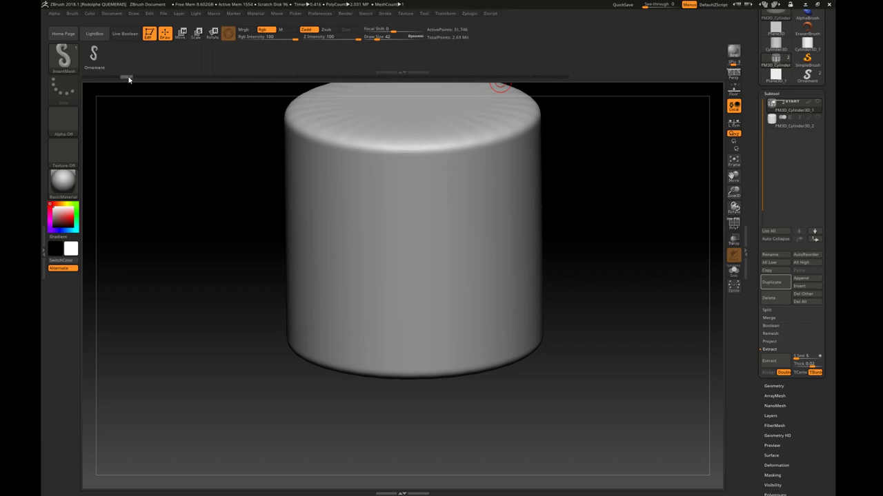
pyautogui.moveTo(126, 80); pyautogui.dragTo(112, 79)
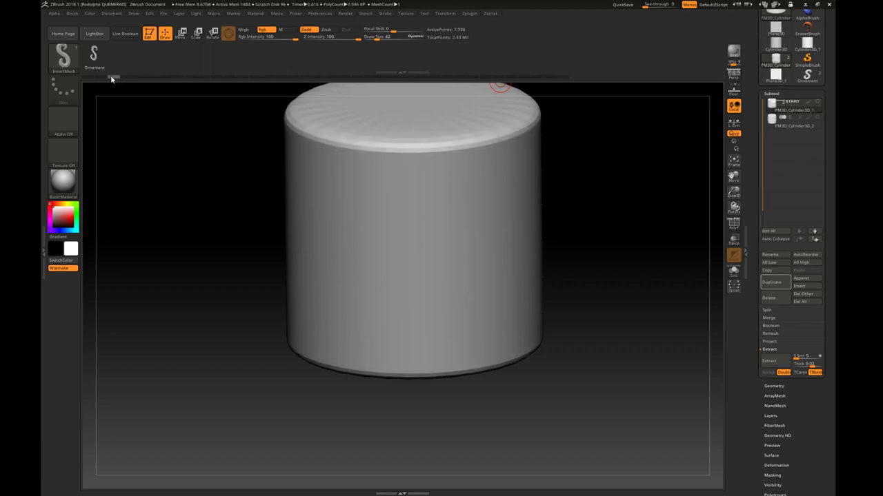
# - Square the cylinder to a front view and try inserting an S ornament onto it
pyautogui.moveTo(262, 181)
pyautogui.mouseDown()
pyautogui.moveTo(269, 162)
pyautogui.moveTo(325, 181)
pyautogui.mouseUp()
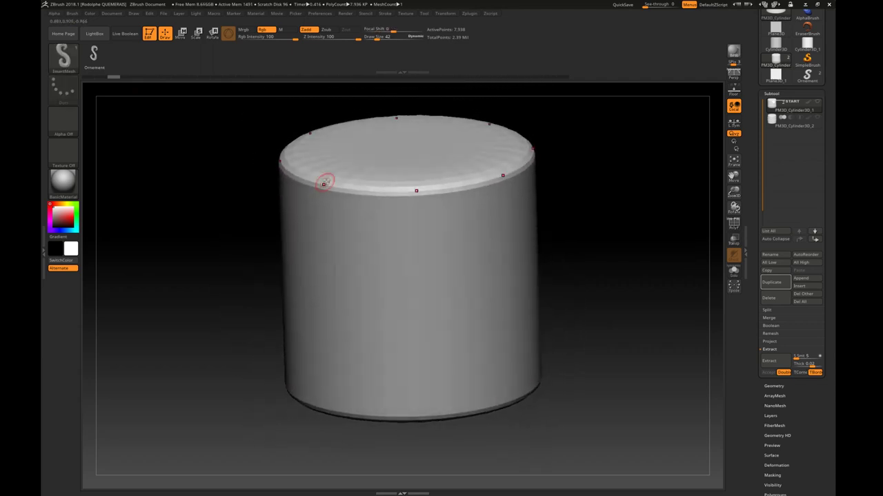
pyautogui.click(733, 225)
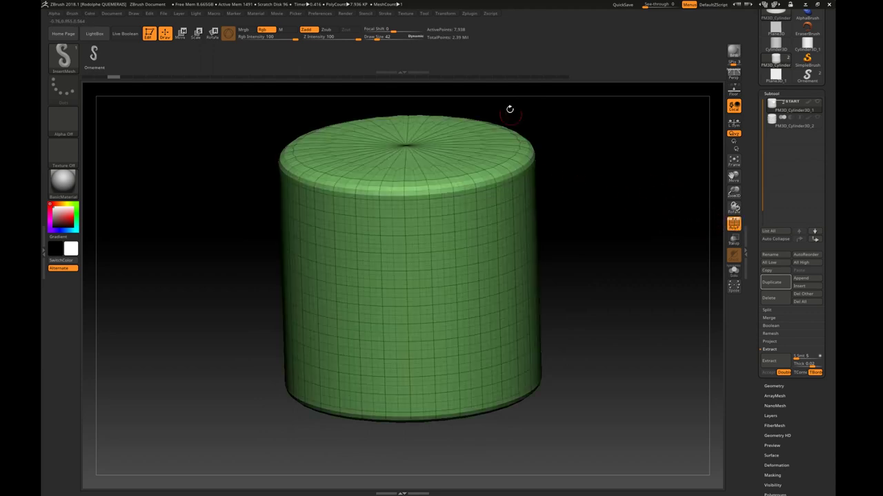
pyautogui.click(733, 225)
pyautogui.moveTo(572, 211)
pyautogui.keyDown('shift'); pyautogui.mouseDown()
pyautogui.moveTo(575, 200)
pyautogui.moveTo(561, 202)
pyautogui.mouseUp(); pyautogui.keyUp('shift')
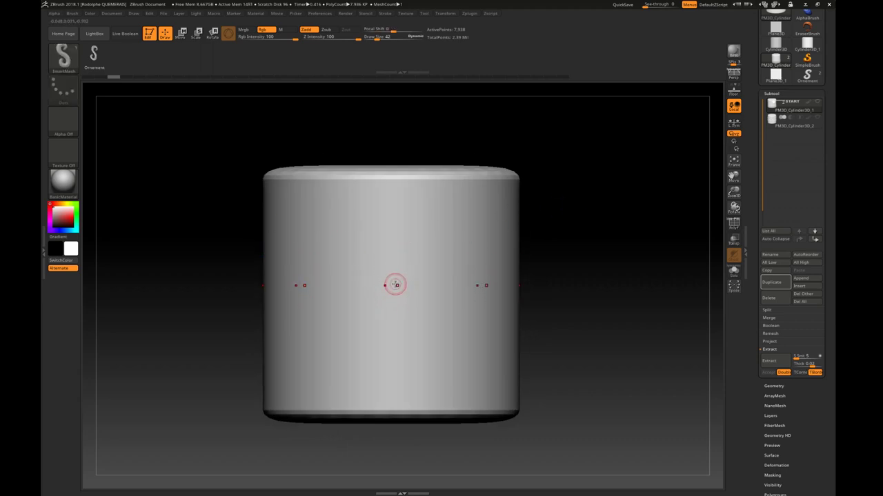
pyautogui.click(398, 277)
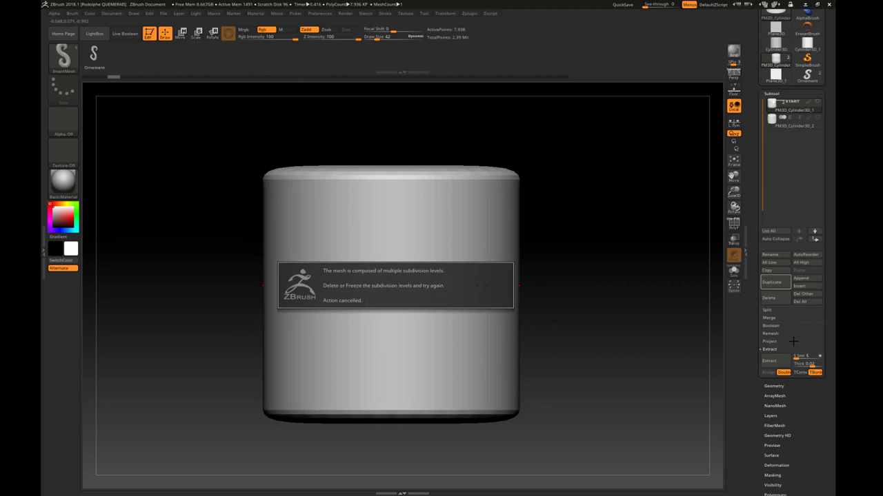
# - Delete the cylinder's lower subdivision levels, then trial an S ornament insert and undo it
pyautogui.click(778, 385)
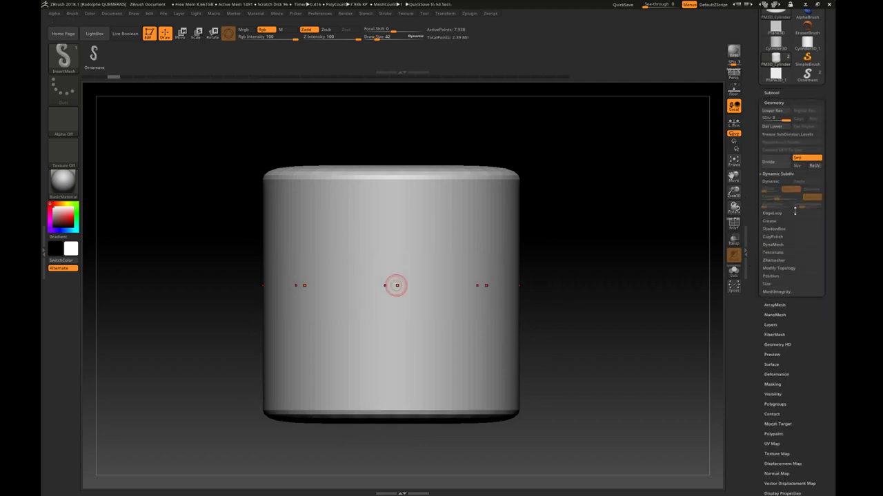
pyautogui.click(773, 127)
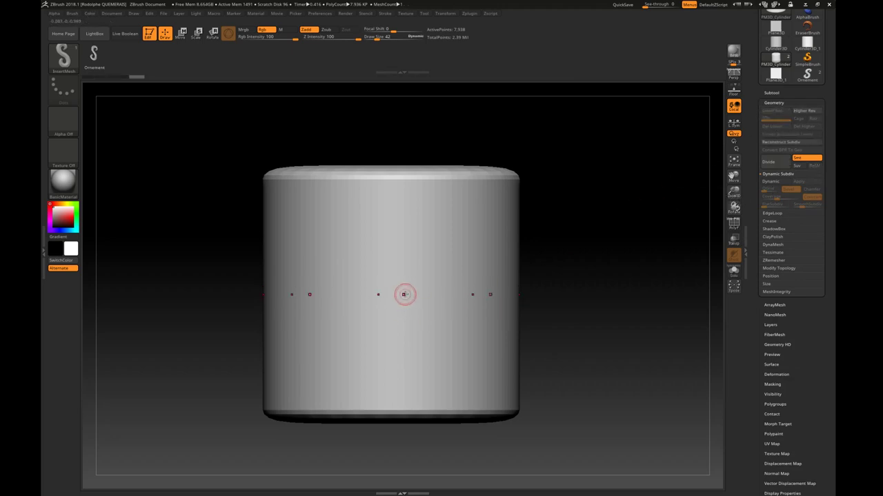
pyautogui.moveTo(397, 286); pyautogui.dragTo(395, 268)
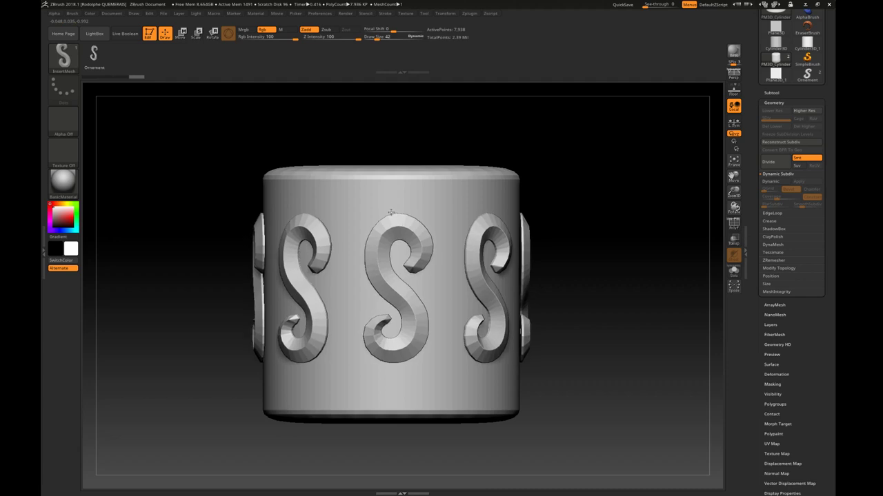
pyautogui.moveTo(449, 211)
pyautogui.mouseDown(button='right')
pyautogui.moveTo(451, 240)
pyautogui.moveTo(425, 237)
pyautogui.moveTo(487, 237)
pyautogui.moveTo(462, 238)
pyautogui.moveTo(476, 206)
pyautogui.moveTo(420, 251)
pyautogui.mouseUp(button='right')
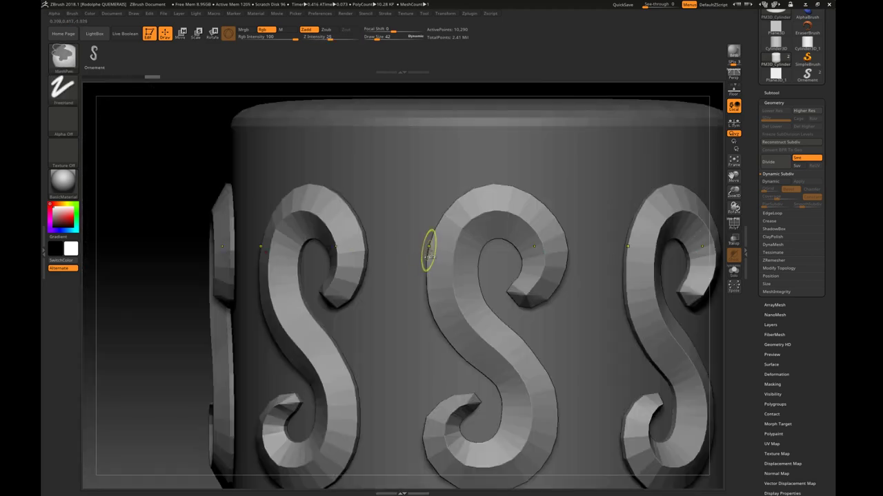
pyautogui.hotkey('ctrl', 'z')
pyautogui.hotkey('ctrl', 'z')
pyautogui.hotkey('ctrl', 'z')
pyautogui.hotkey('ctrl', 'z')
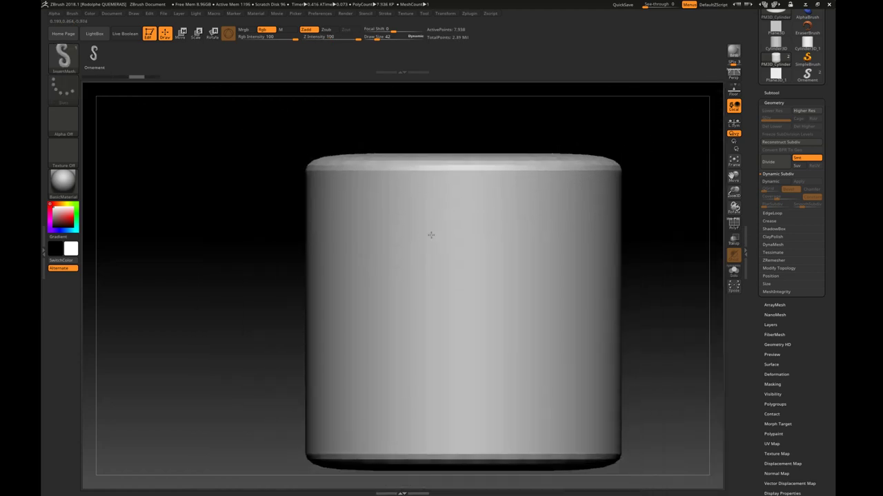
pyautogui.hotkey('ctrl', 'z')
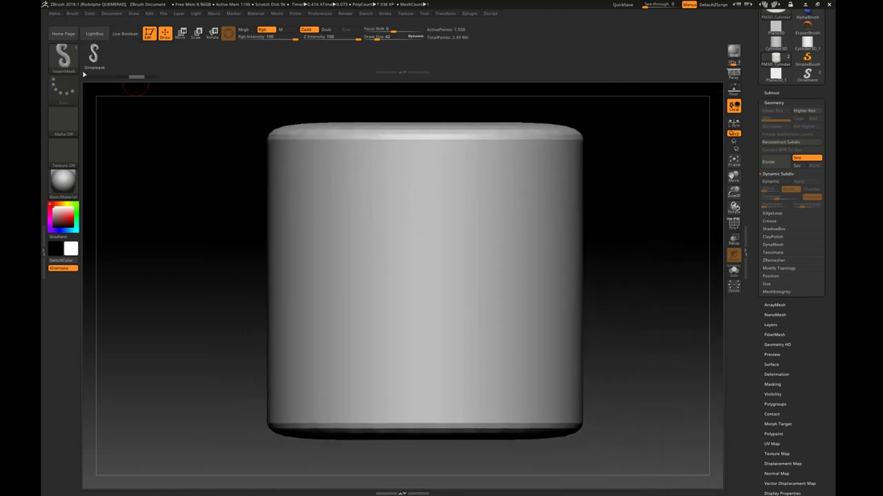
# - Raise the ornament brush's Modifiers Projection Strength from 0 to 100
pyautogui.click(71, 13)
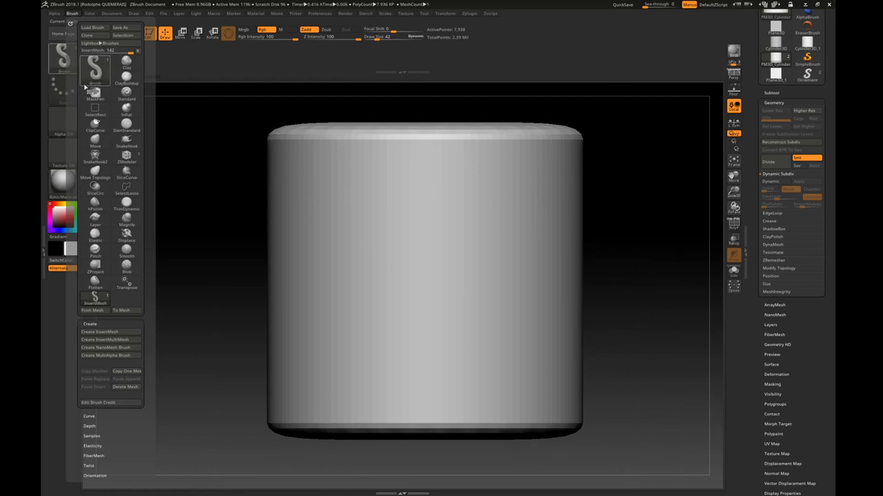
pyautogui.scroll(-2, 122, 439)
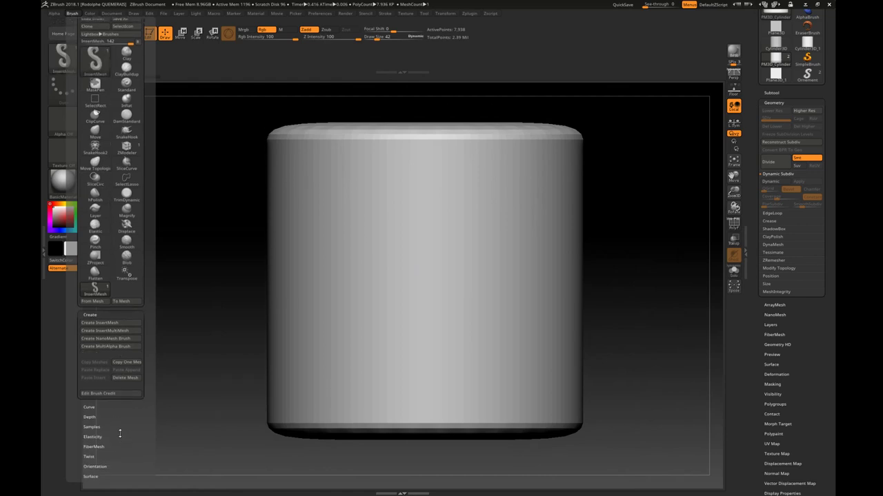
pyautogui.scroll(-2, 114, 424)
pyautogui.scroll(-2, 103, 406)
pyautogui.click(95, 408)
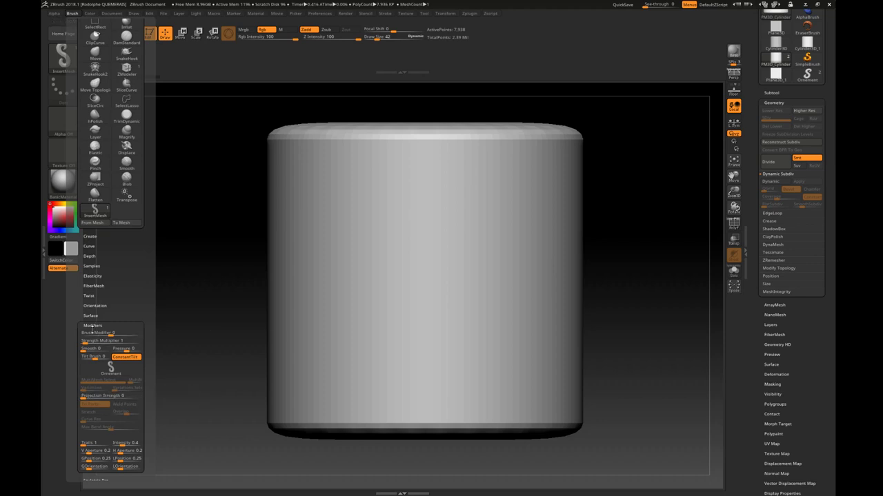
pyautogui.click(87, 397)
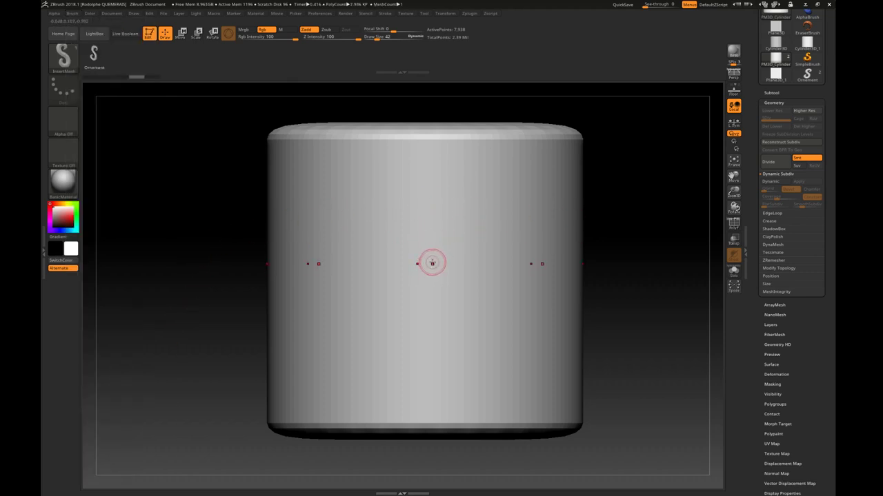
# - Insert a trial ring of S ornaments on the cylinder, inspect it, and undo it
pyautogui.moveTo(432, 254); pyautogui.dragTo(425, 182)
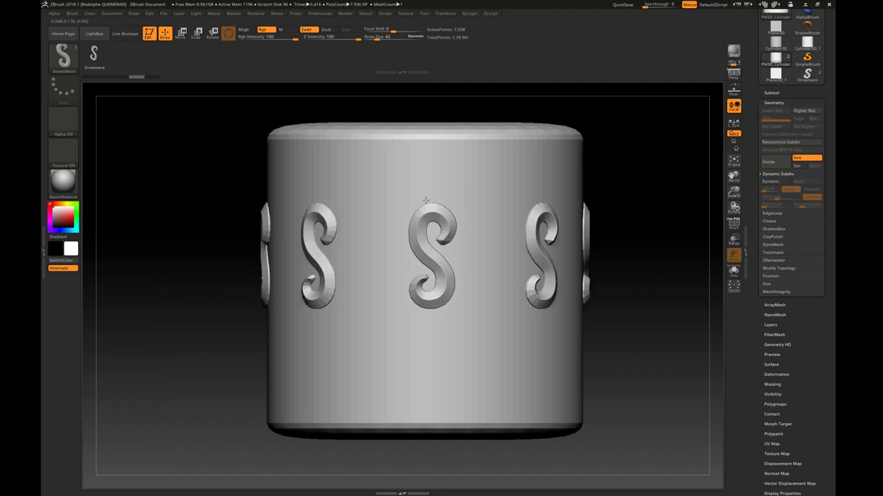
pyautogui.moveTo(418, 173)
pyautogui.mouseDown(button='right')
pyautogui.moveTo(430, 206)
pyautogui.moveTo(408, 221)
pyautogui.moveTo(433, 236)
pyautogui.mouseUp(button='right')
pyautogui.hotkey('ctrl', 'z')
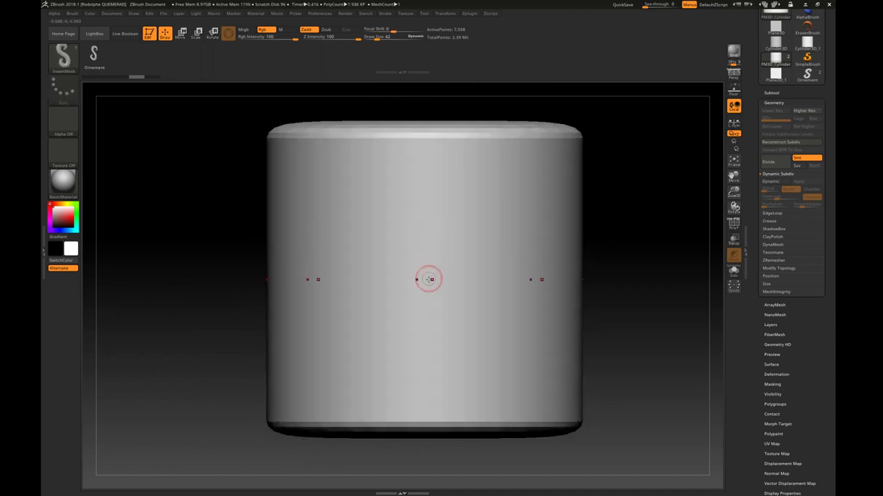
# - Try larger S ornaments, inspect and undo them, and bring up the Stroke palette
pyautogui.moveTo(425, 282)
pyautogui.mouseDown()
pyautogui.moveTo(415, 199)
pyautogui.moveTo(482, 183)
pyautogui.moveTo(418, 197)
pyautogui.mouseUp()
pyautogui.moveTo(418, 197)
pyautogui.mouseDown(button='right')
pyautogui.moveTo(421, 205)
pyautogui.moveTo(434, 197)
pyautogui.mouseUp(button='right')
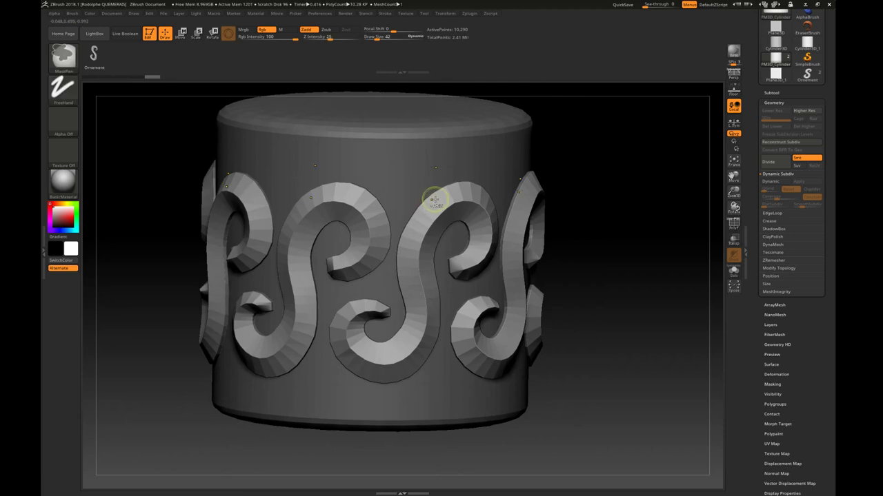
pyautogui.hotkey('ctrl', 'z')
pyautogui.moveTo(420, 228)
pyautogui.mouseDown(button='right')
pyautogui.moveTo(432, 233)
pyautogui.moveTo(417, 222)
pyautogui.mouseUp(button='right')
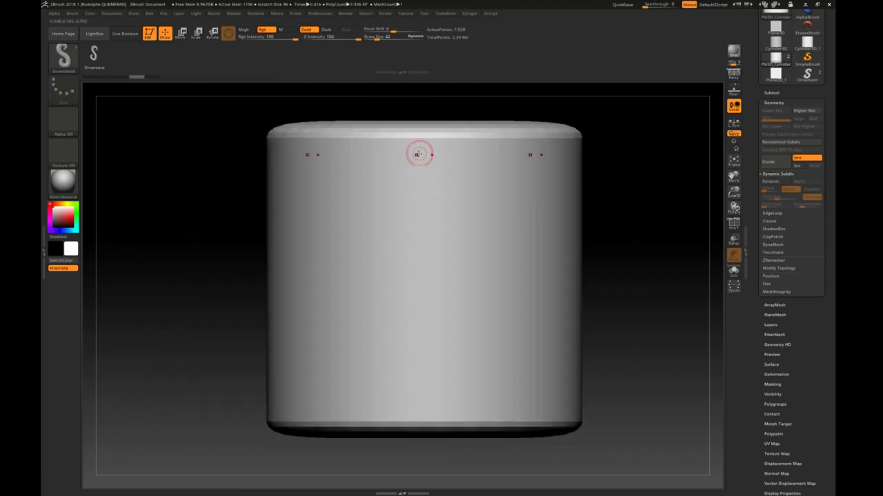
pyautogui.click(444, 14)
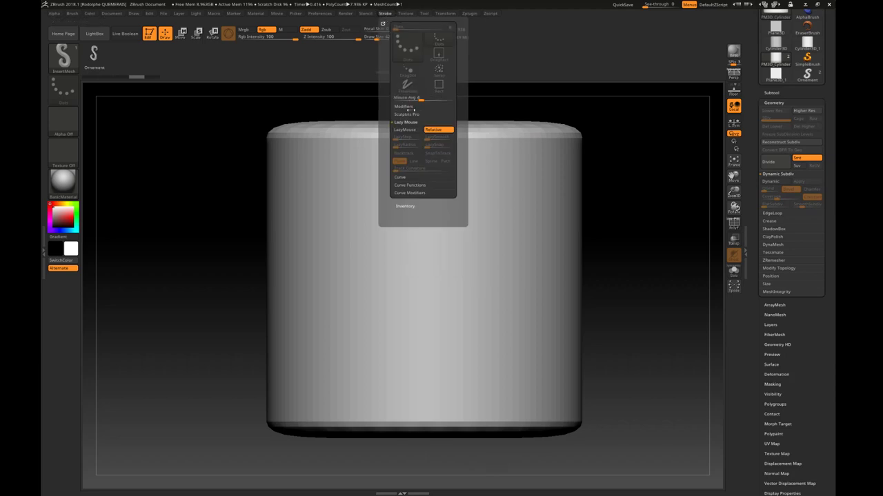
# - Wrap S ornament rings around the cylinder's top and bottom edges, then subdivide to about 445K points
pyautogui.click(442, 14)
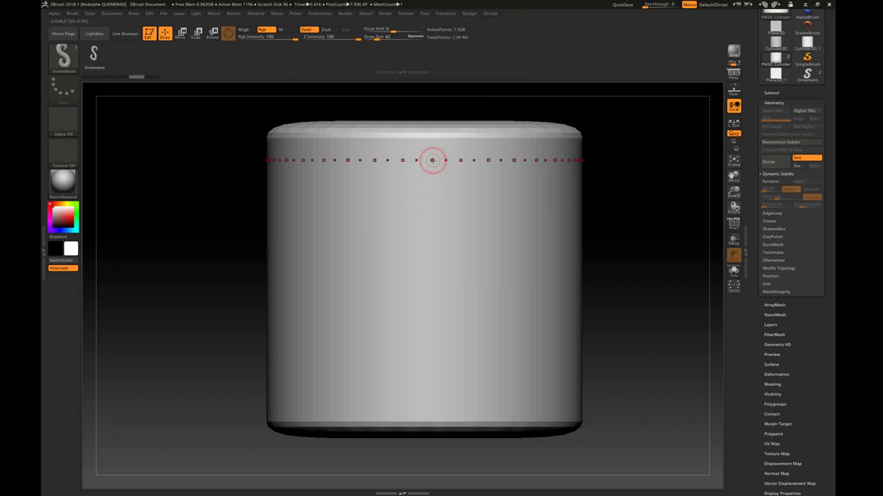
pyautogui.moveTo(433, 156); pyautogui.dragTo(446, 145)
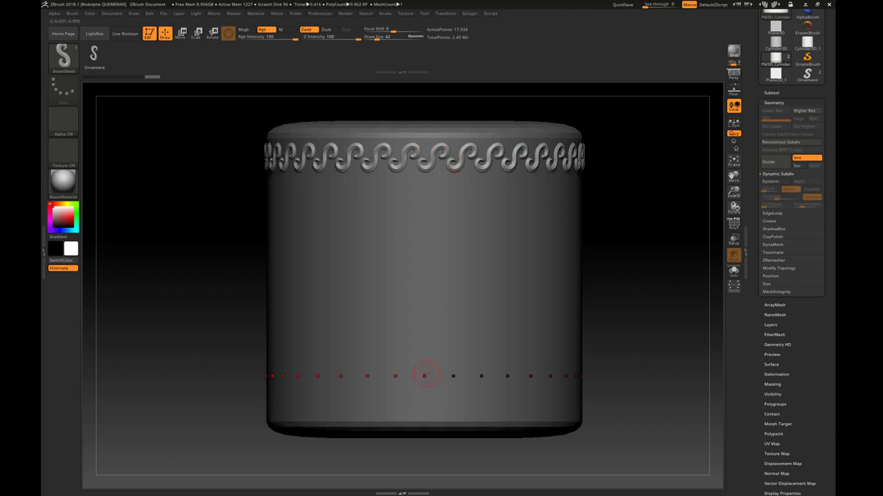
pyautogui.moveTo(428, 401); pyautogui.dragTo(430, 404)
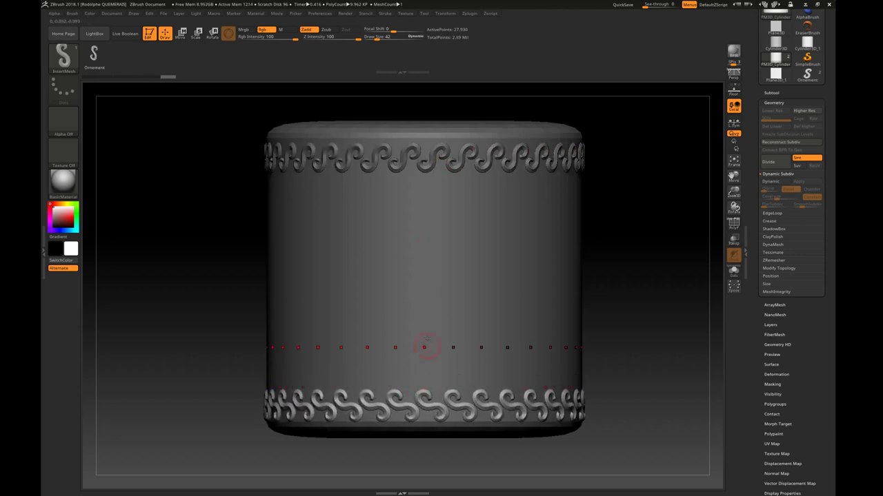
pyautogui.moveTo(621, 310)
pyautogui.mouseDown()
pyautogui.moveTo(524, 324)
pyautogui.moveTo(483, 297)
pyautogui.mouseUp()
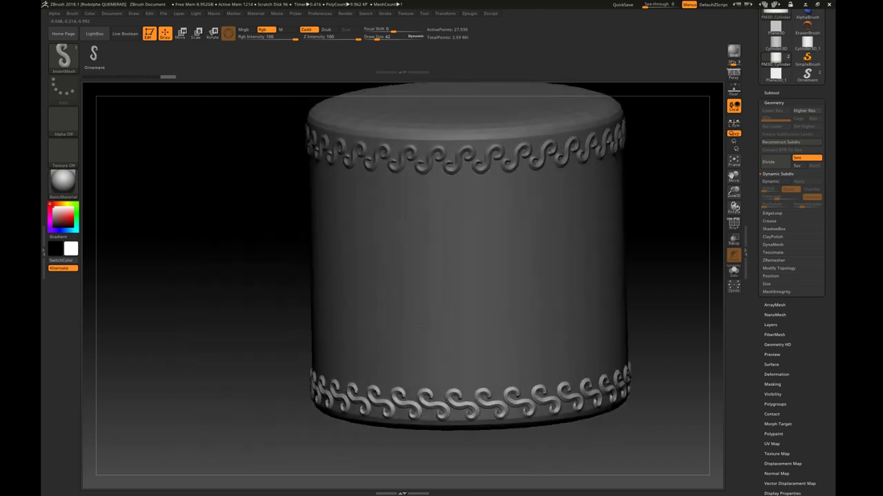
pyautogui.moveTo(604, 264); pyautogui.dragTo(597, 272)
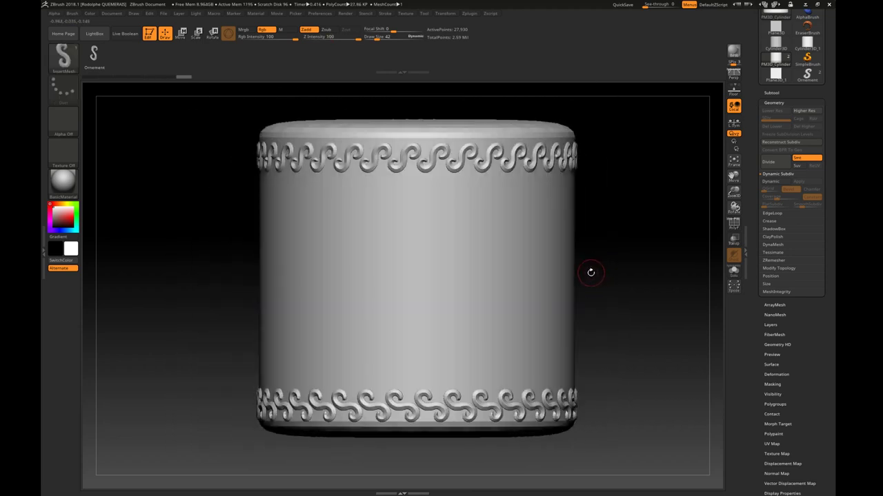
pyautogui.hotkey('ctrl', 'd')
# - Make the top ring's ornament scrolls slightly larger and thicker, then frame the whole cylinder
pyautogui.moveTo(587, 273)
pyautogui.keyDown('shift'); pyautogui.mouseDown()
pyautogui.moveTo(536, 276)
pyautogui.moveTo(533, 316)
pyautogui.moveTo(528, 291)
pyautogui.mouseUp(); pyautogui.keyUp('shift')
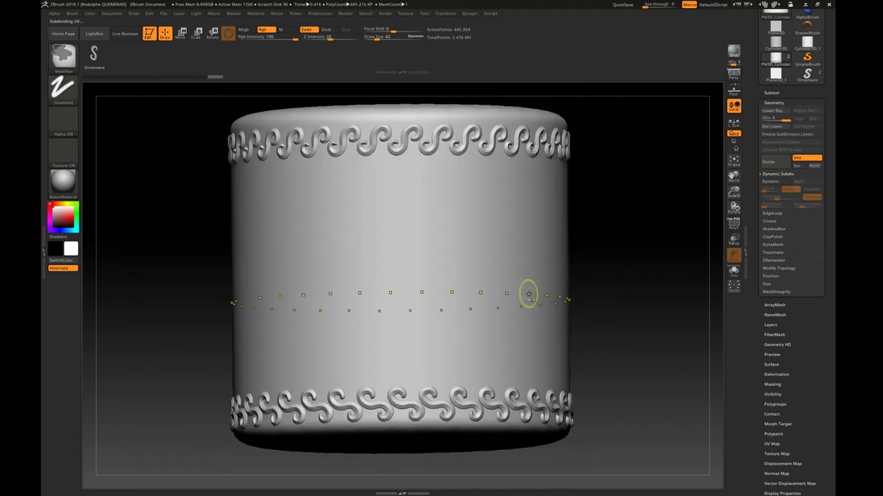
pyautogui.moveTo(607, 290)
pyautogui.mouseDown()
pyautogui.moveTo(607, 359)
pyautogui.moveTo(473, 335)
pyautogui.mouseUp()
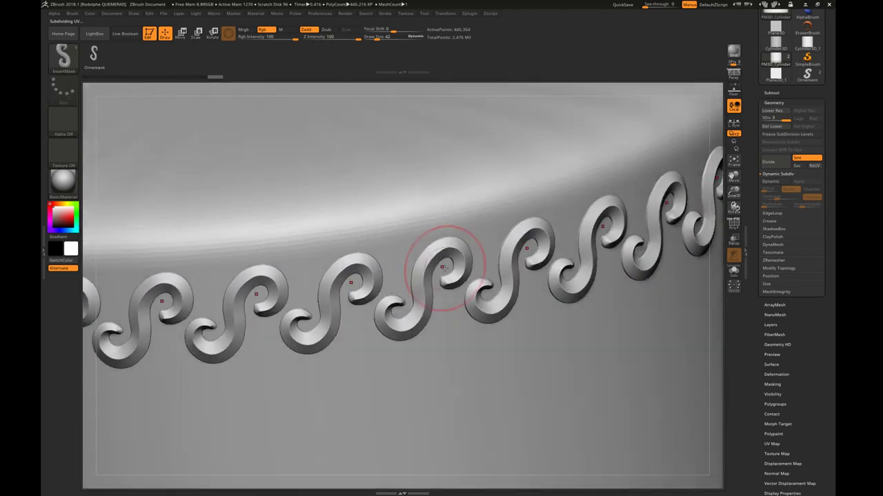
pyautogui.moveTo(444, 272)
pyautogui.keyDown('alt'); pyautogui.mouseDown()
pyautogui.moveTo(437, 306)
pyautogui.moveTo(475, 269)
pyautogui.moveTo(437, 272)
pyautogui.moveTo(469, 268)
pyautogui.mouseUp(); pyautogui.keyUp('alt')
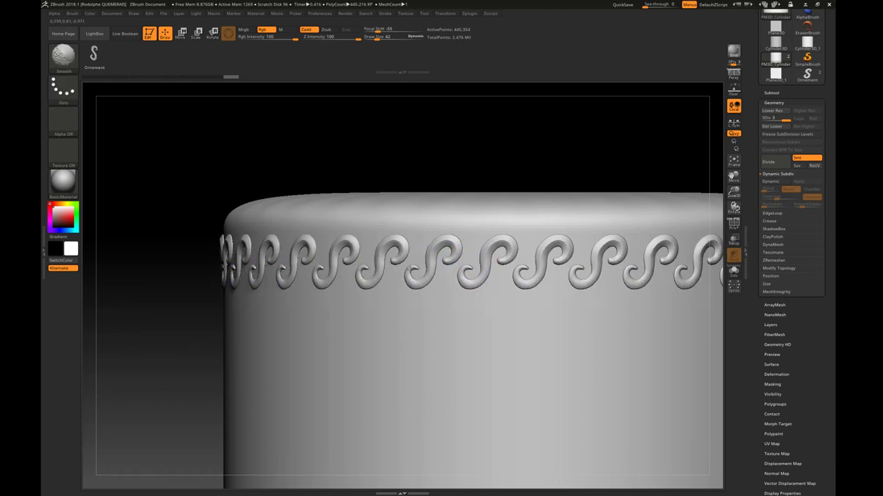
pyautogui.click(478, 243)
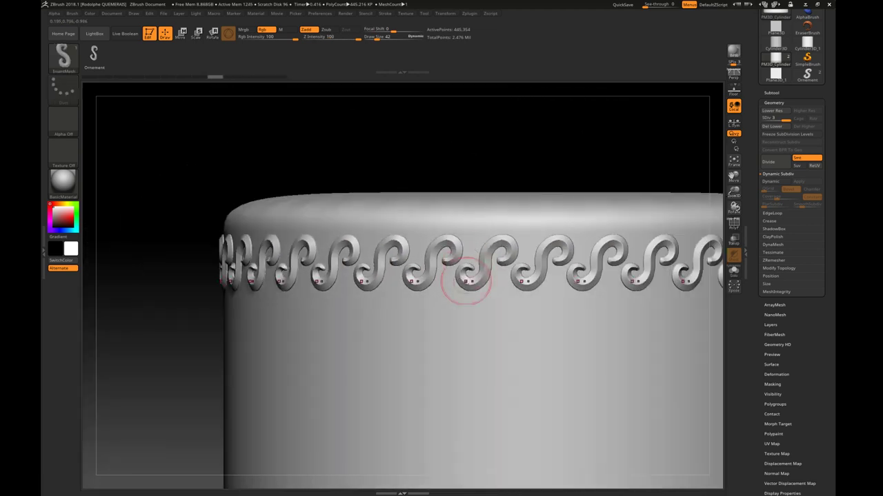
pyautogui.moveTo(466, 283)
pyautogui.keyDown('alt'); pyautogui.mouseDown()
pyautogui.moveTo(463, 227)
pyautogui.moveTo(430, 149)
pyautogui.mouseUp(); pyautogui.keyUp('alt')
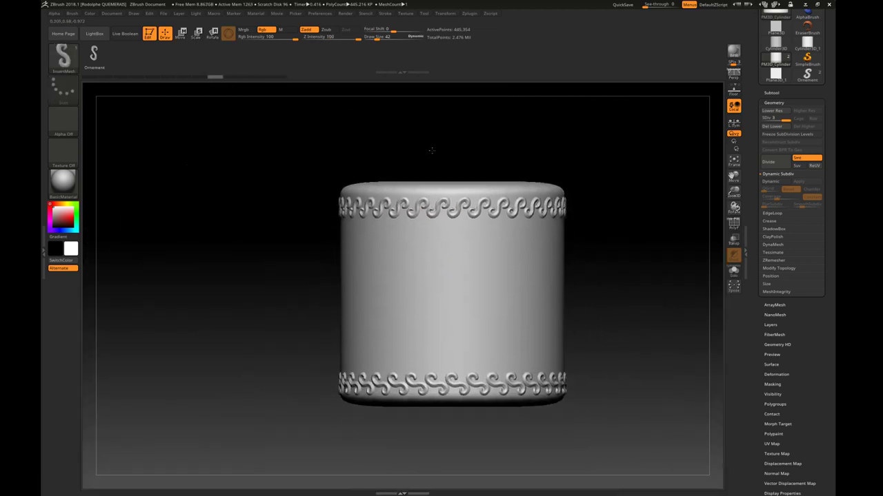
pyautogui.click(473, 14)
pyautogui.click(445, 14)
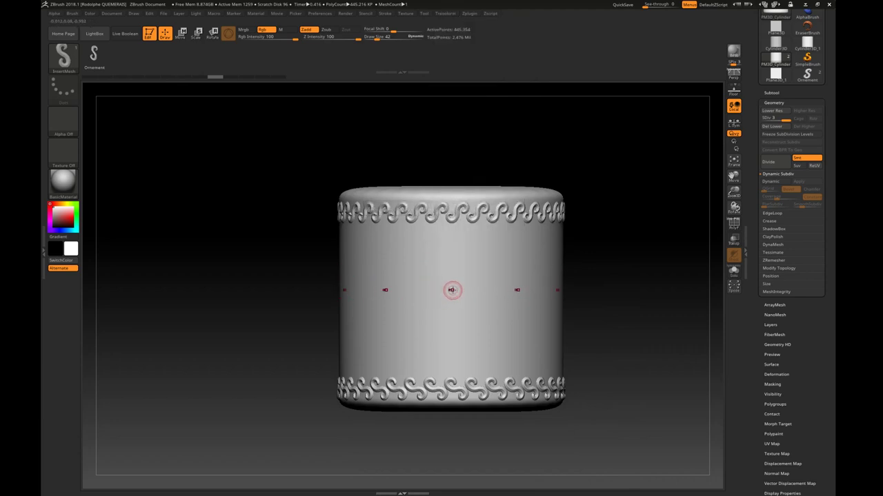
pyautogui.click(452, 290)
pyautogui.press('ctrl')
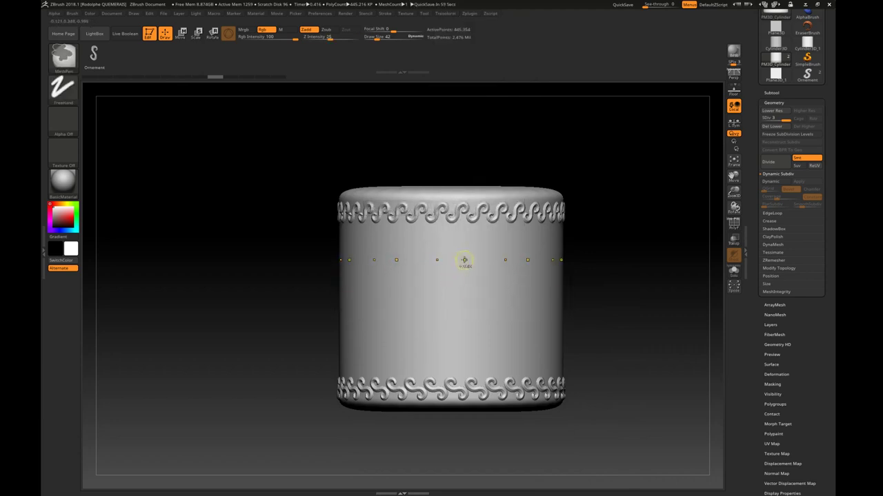
pyautogui.hotkey('shift', 'd')
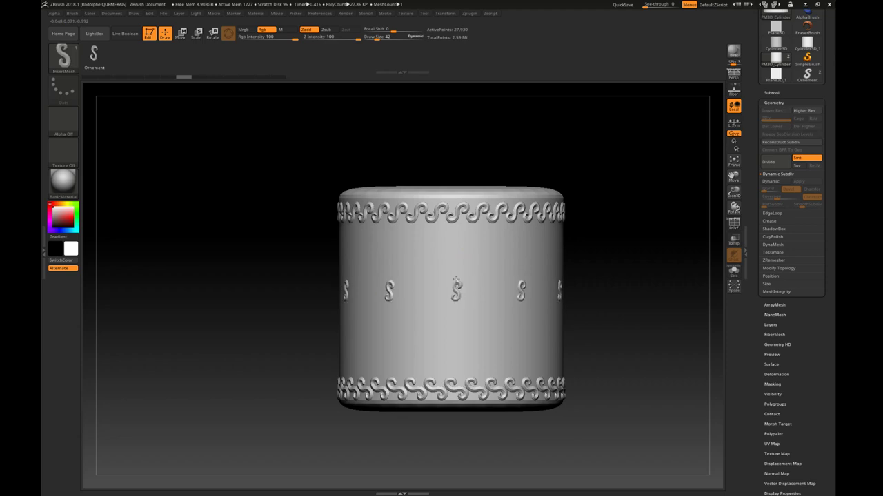
pyautogui.moveTo(455, 280); pyautogui.dragTo(434, 242)
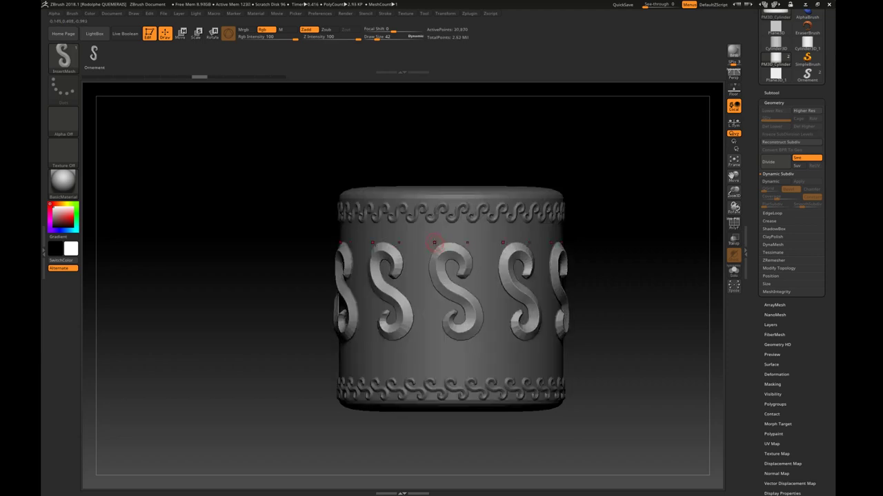
pyautogui.moveTo(586, 276)
pyautogui.mouseDown()
pyautogui.moveTo(463, 278)
pyautogui.moveTo(449, 194)
pyautogui.moveTo(755, 64)
pyautogui.mouseUp()
pyautogui.hotkey('ctrl', 'z')
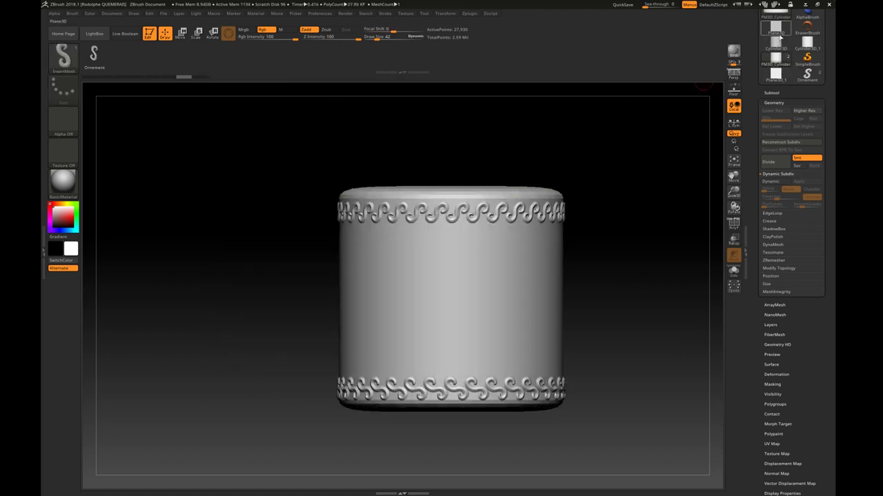
# - Clear the cylinder from the canvas and draw a new Sphere3D primitive
pyautogui.click(806, 58)
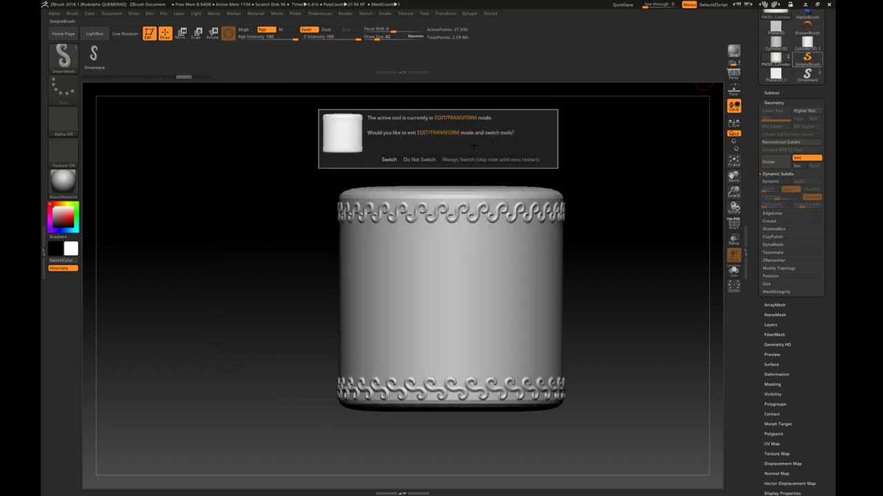
pyautogui.click(395, 160)
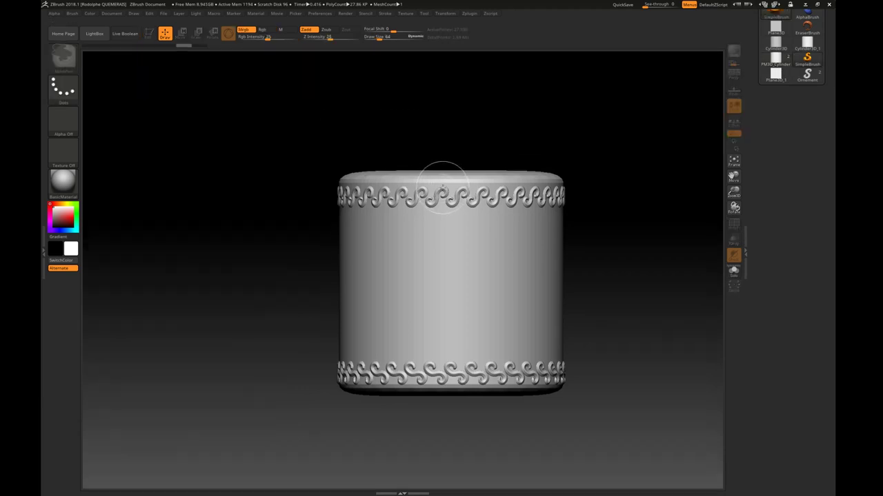
pyautogui.hotkey('ctrl', 'n')
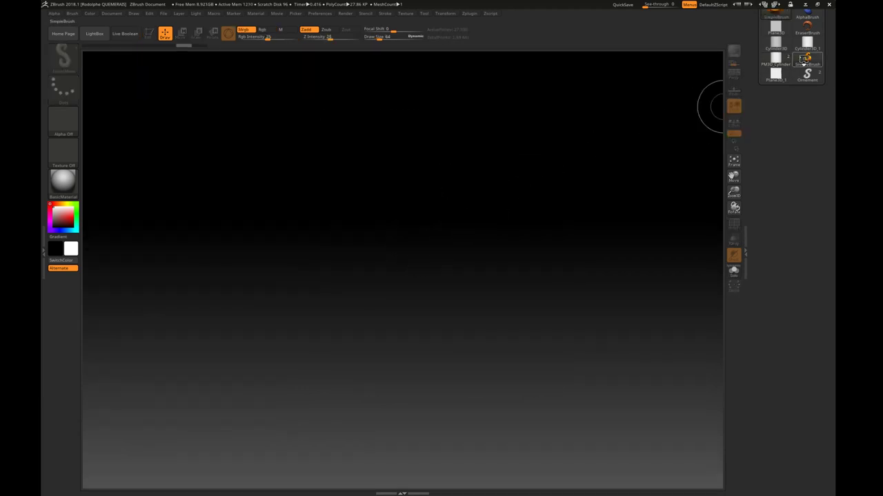
pyautogui.click(804, 60)
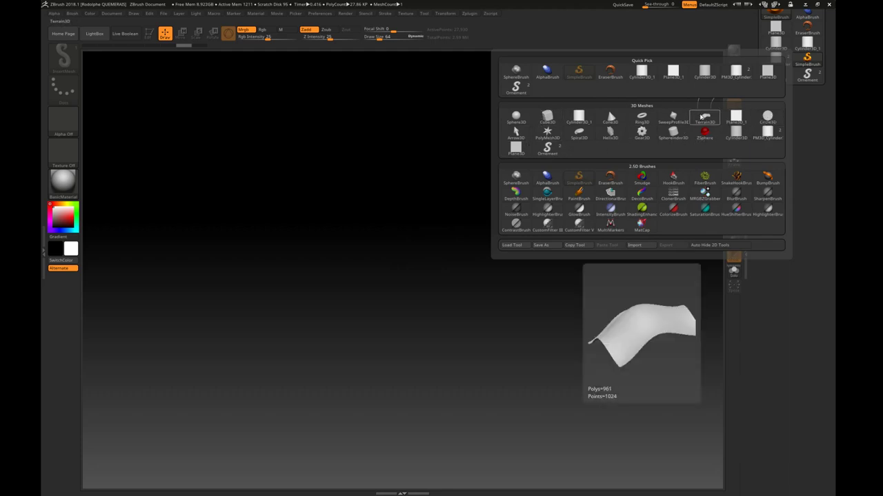
pyautogui.click(516, 116)
pyautogui.moveTo(420, 257); pyautogui.dragTo(420, 123)
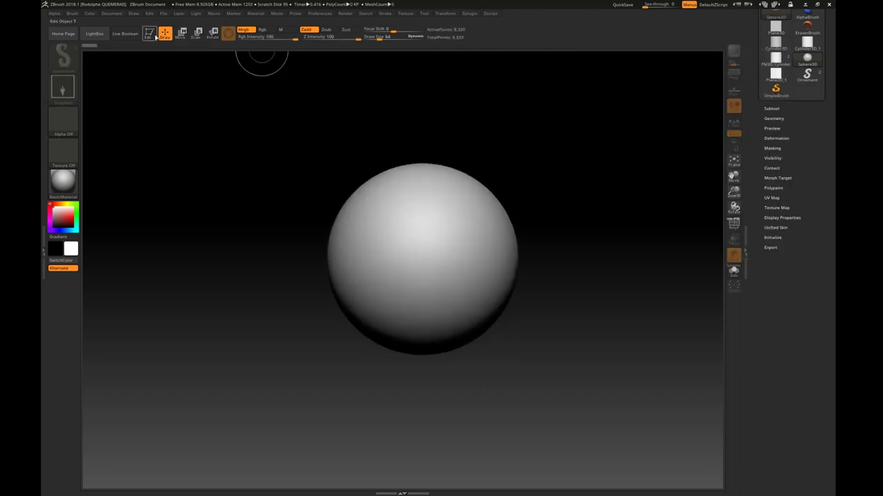
# - Put the sphere in Edit mode and convert it to the PolyMesh3D tool PM3D_Sphere3D
pyautogui.click(153, 34)
pyautogui.scroll(2, 807, 57)
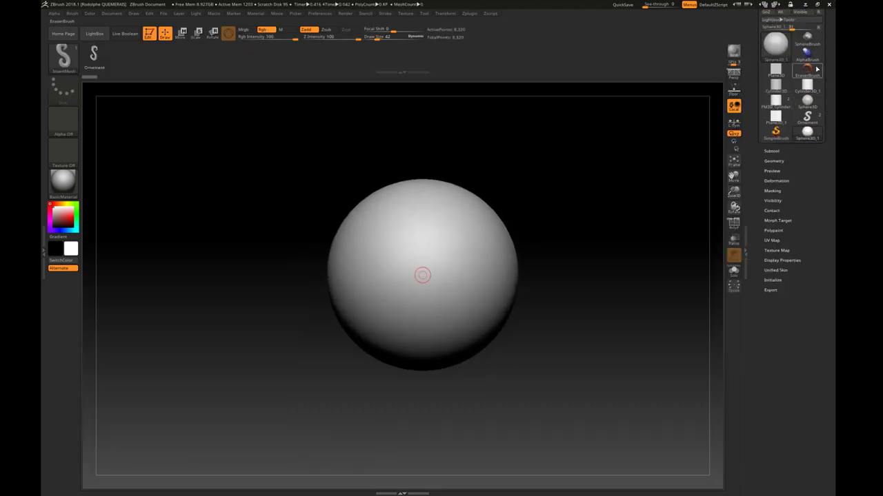
pyautogui.scroll(2, 808, 54)
pyautogui.scroll(2, 810, 51)
pyautogui.click(809, 48)
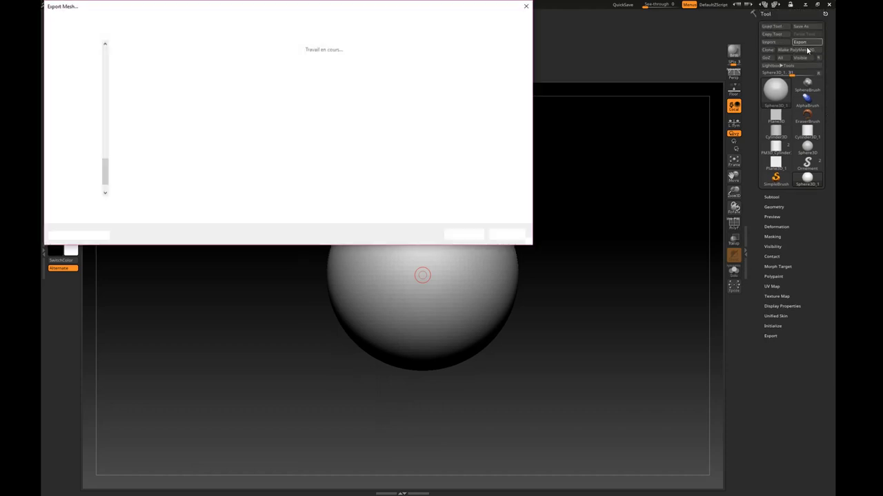
pyautogui.click(508, 235)
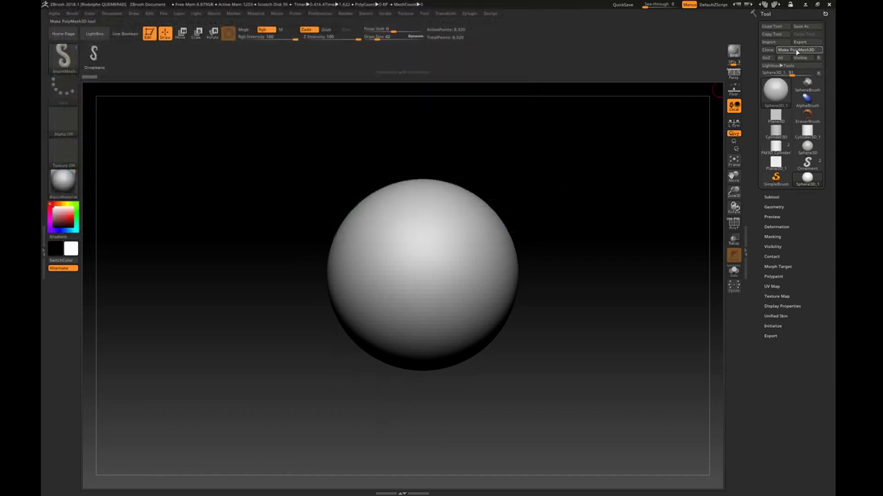
pyautogui.click(797, 50)
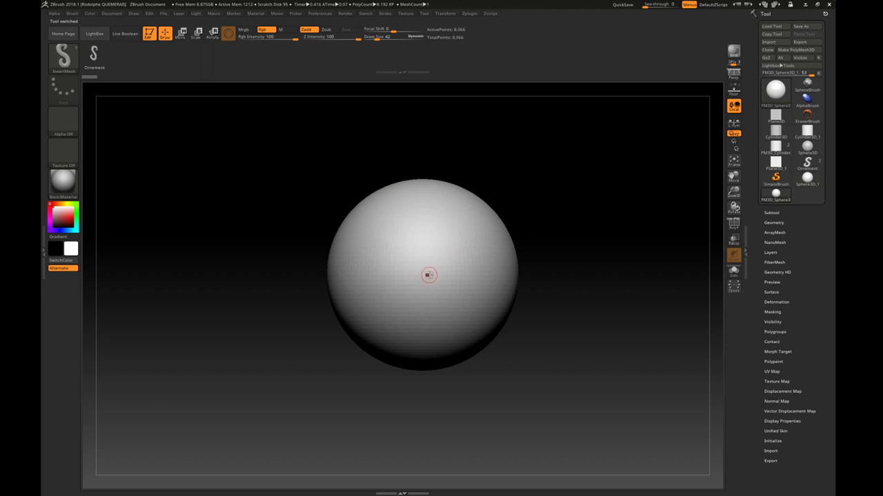
# - Insert several large S ornaments and one smaller S ornament across the sphere's front
pyautogui.moveTo(429, 268)
pyautogui.mouseDown()
pyautogui.moveTo(414, 215)
pyautogui.moveTo(439, 176)
pyautogui.moveTo(464, 239)
pyautogui.moveTo(430, 205)
pyautogui.moveTo(436, 228)
pyautogui.mouseUp()
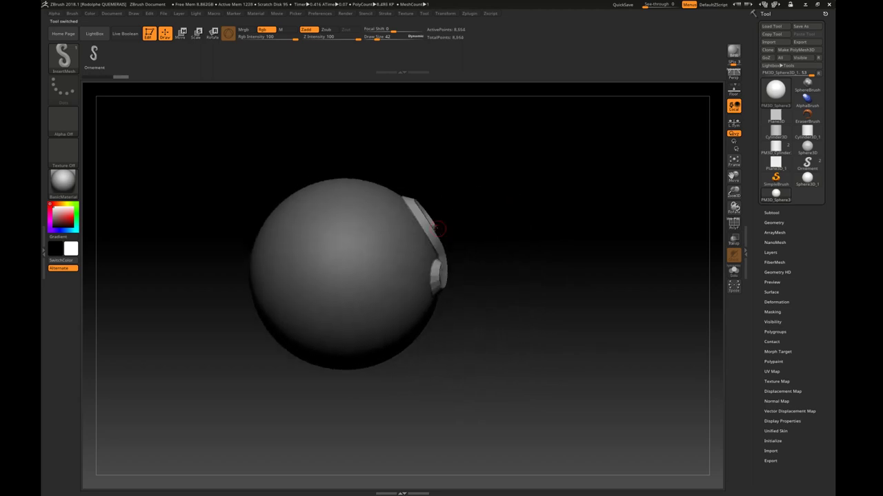
pyautogui.moveTo(373, 221)
pyautogui.mouseDown()
pyautogui.moveTo(407, 207)
pyautogui.moveTo(397, 211)
pyautogui.mouseUp()
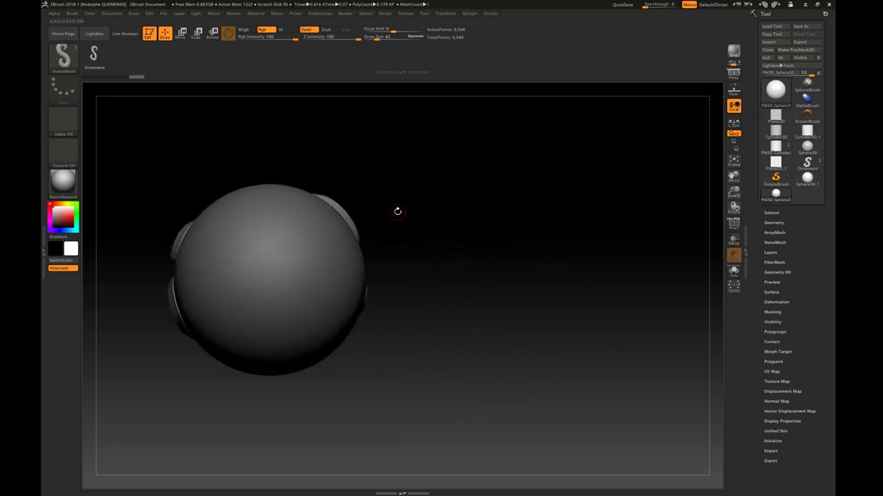
pyautogui.moveTo(280, 254); pyautogui.dragTo(273, 183)
pyautogui.moveTo(325, 240)
pyautogui.mouseDown()
pyautogui.moveTo(333, 275)
pyautogui.moveTo(357, 275)
pyautogui.moveTo(362, 237)
pyautogui.moveTo(309, 274)
pyautogui.moveTo(373, 273)
pyautogui.mouseUp()
pyautogui.moveTo(370, 222); pyautogui.dragTo(354, 233)
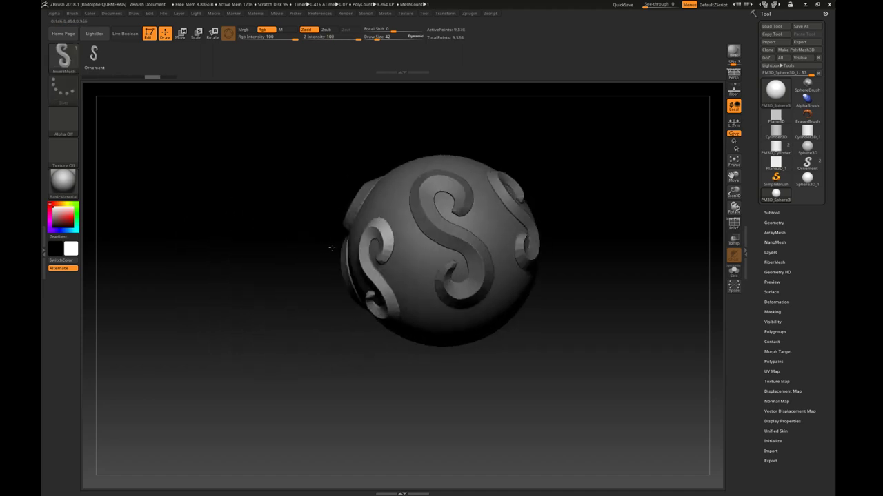
# - Clear the mask from the sphere and orbit around it to inspect the S ornaments
pyautogui.moveTo(533, 246)
pyautogui.keyDown('ctrl'); pyautogui.mouseDown()
pyautogui.moveTo(547, 250)
pyautogui.moveTo(509, 220)
pyautogui.moveTo(507, 173)
pyautogui.moveTo(478, 158)
pyautogui.moveTo(510, 263)
pyautogui.moveTo(537, 226)
pyautogui.moveTo(499, 227)
pyautogui.moveTo(548, 193)
pyautogui.moveTo(502, 249)
pyautogui.moveTo(534, 208)
pyautogui.mouseUp(); pyautogui.keyUp('ctrl')
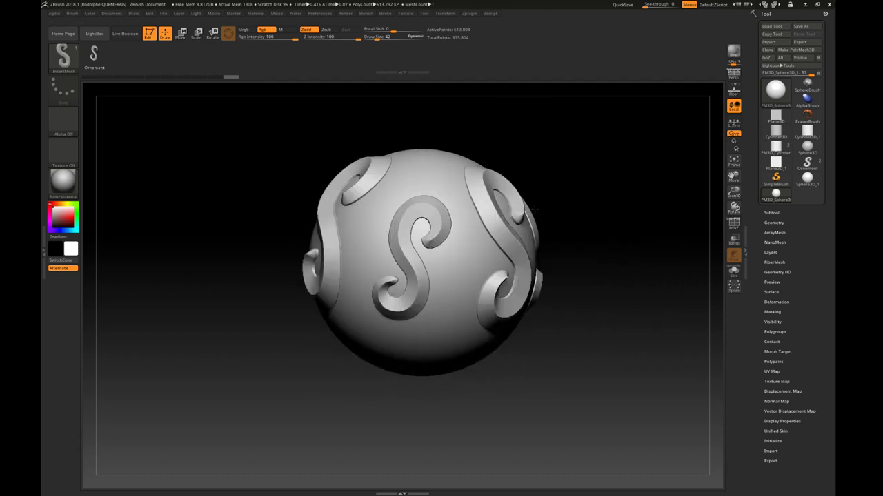
pyautogui.moveTo(489, 240)
pyautogui.mouseDown()
pyautogui.moveTo(479, 254)
pyautogui.moveTo(489, 197)
pyautogui.moveTo(430, 191)
pyautogui.moveTo(437, 254)
pyautogui.mouseUp()
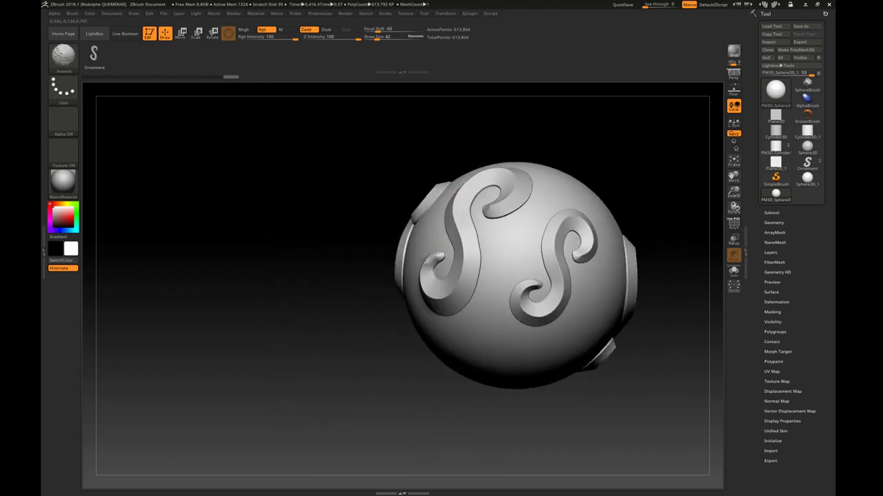
pyautogui.moveTo(448, 240); pyautogui.dragTo(473, 247)
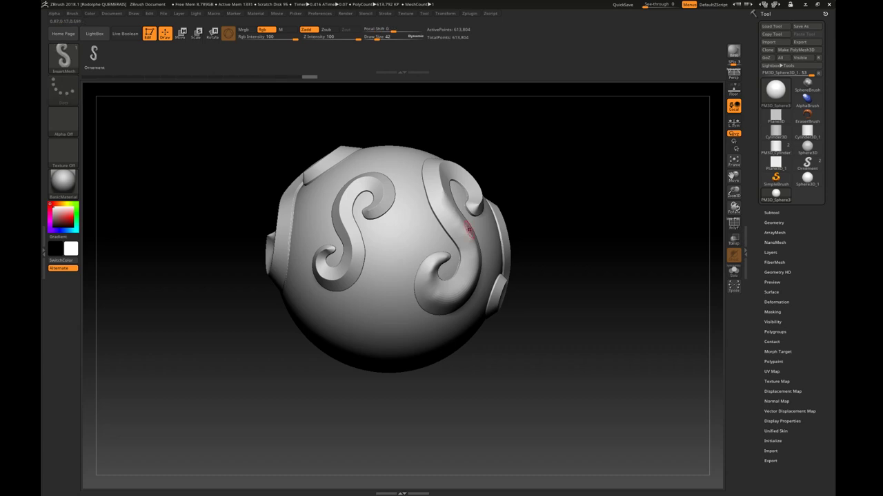
pyautogui.keyDown('ctrl'); pyautogui.moveTo(458, 220); pyautogui.dragTo(457, 276, button='right'); pyautogui.keyUp('ctrl')
pyautogui.moveTo(413, 248); pyautogui.dragTo(483, 254)
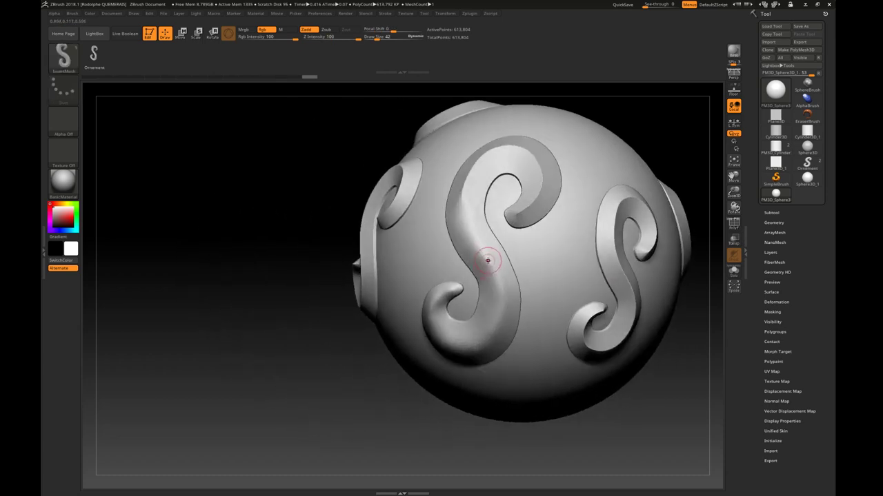
pyautogui.moveTo(476, 244); pyautogui.dragTo(494, 206, button='right')
pyautogui.moveTo(456, 248); pyautogui.dragTo(475, 249, button='right')
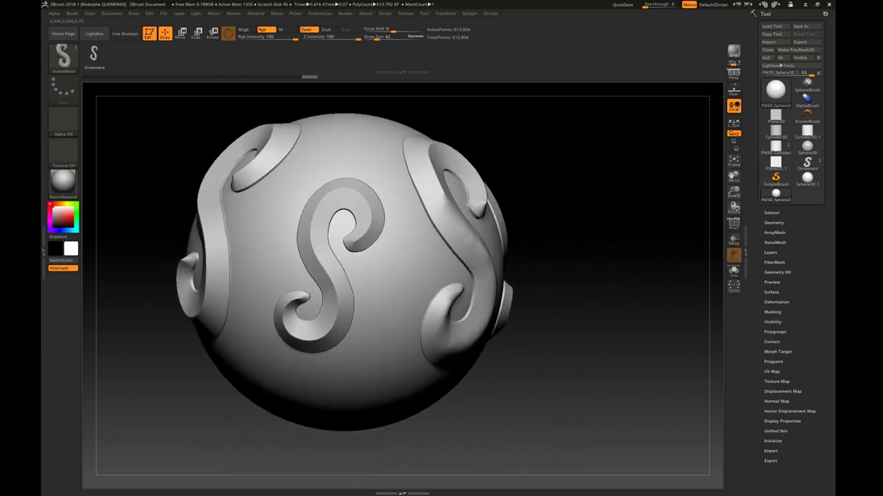